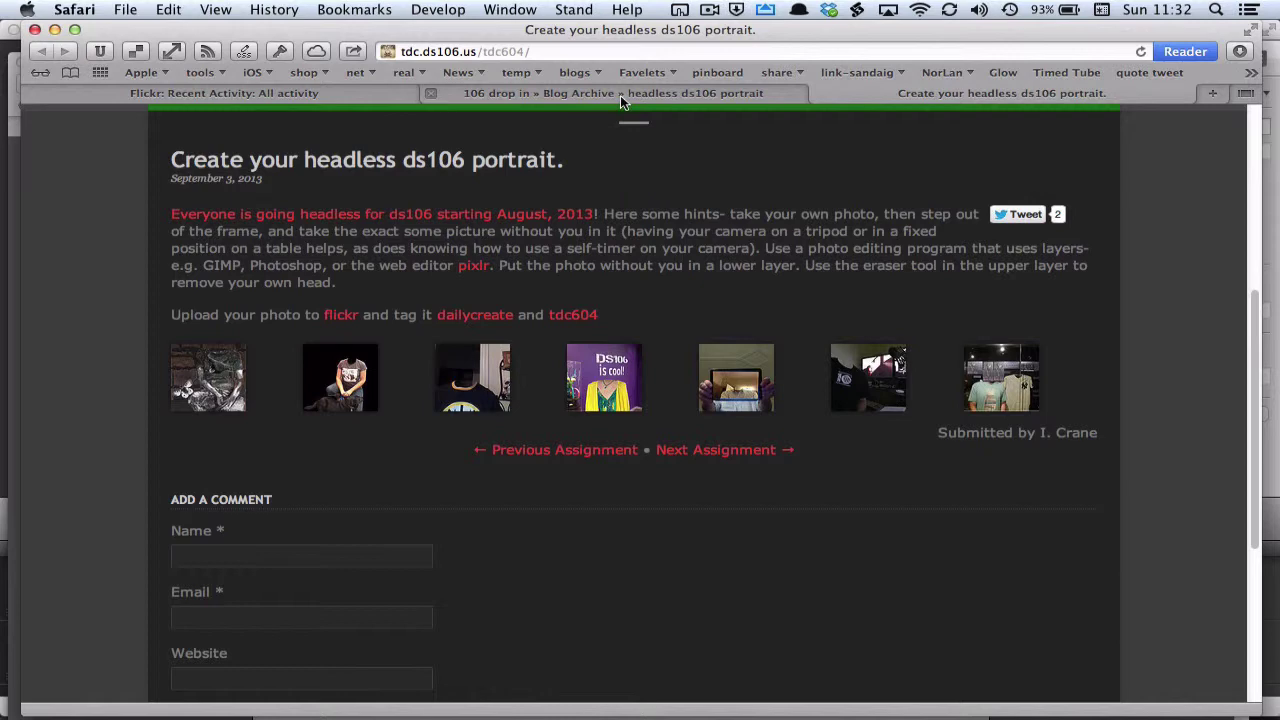
- Review the headless ds106 portrait blog post and the comments on the headless-ipad image in the Flickr activity feed
{"action": "left_click", "coordinate": [620, 95]}
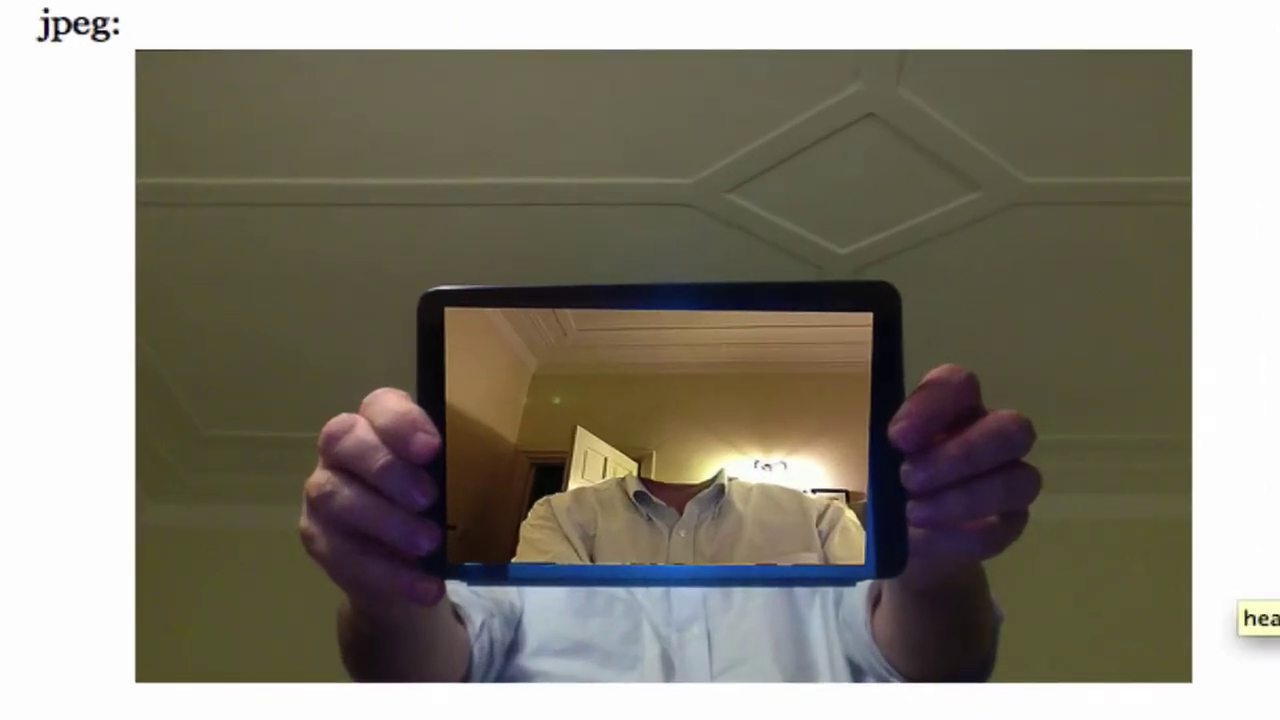
{"action": "scroll", "coordinate": [1268, 587], "scroll_direction": "down", "scroll_amount": 5}
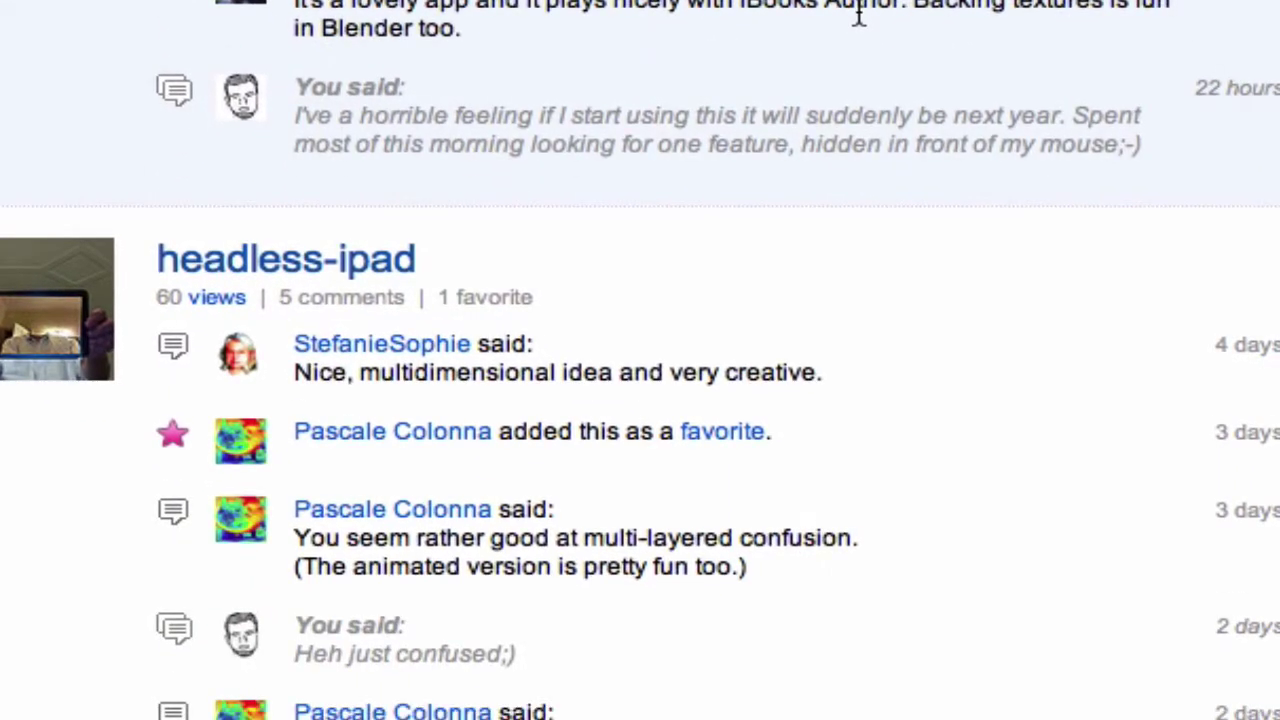
{"action": "scroll", "coordinate": [858, 14], "scroll_direction": "down", "scroll_amount": 10}
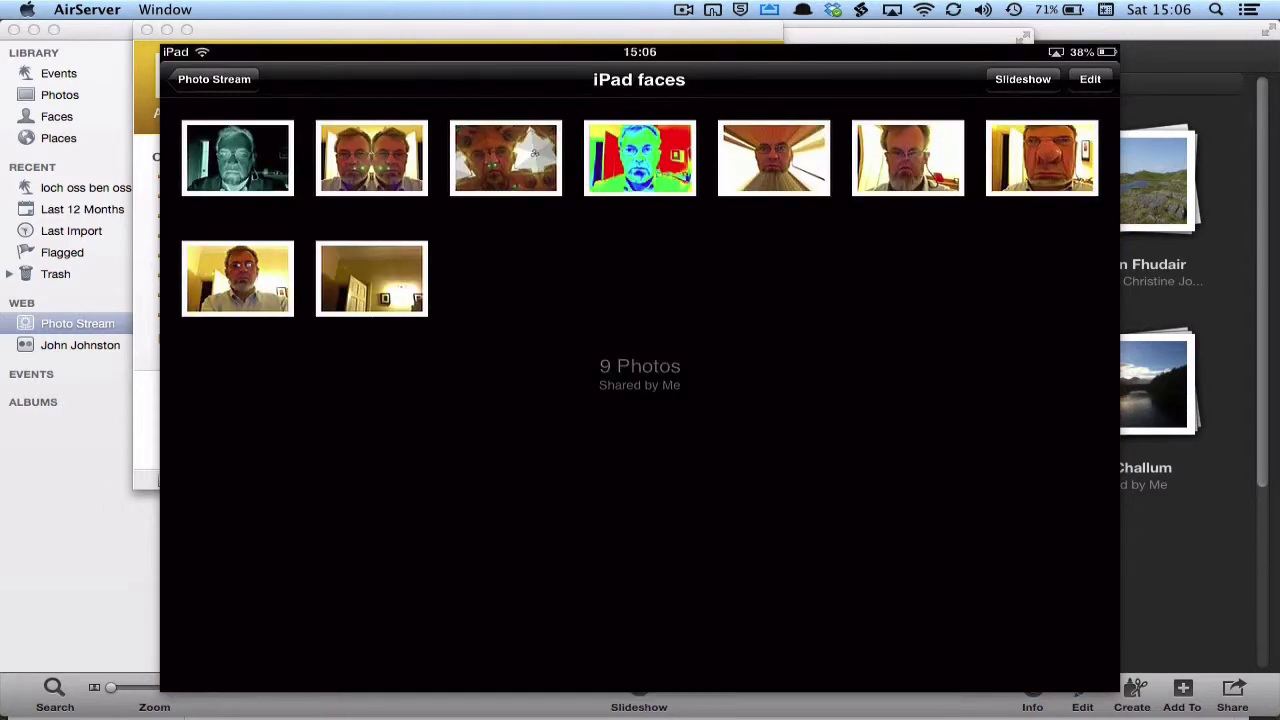
- Switch to Photo Booth and open the last photo of the held-up iPad in Fireworks
{"action": "key", "text": "super+Tab"}
{"action": "key", "text": "super+Tab"}
{"action": "key", "text": "super+Tab"}
{"action": "key", "text": "super+Tab"}
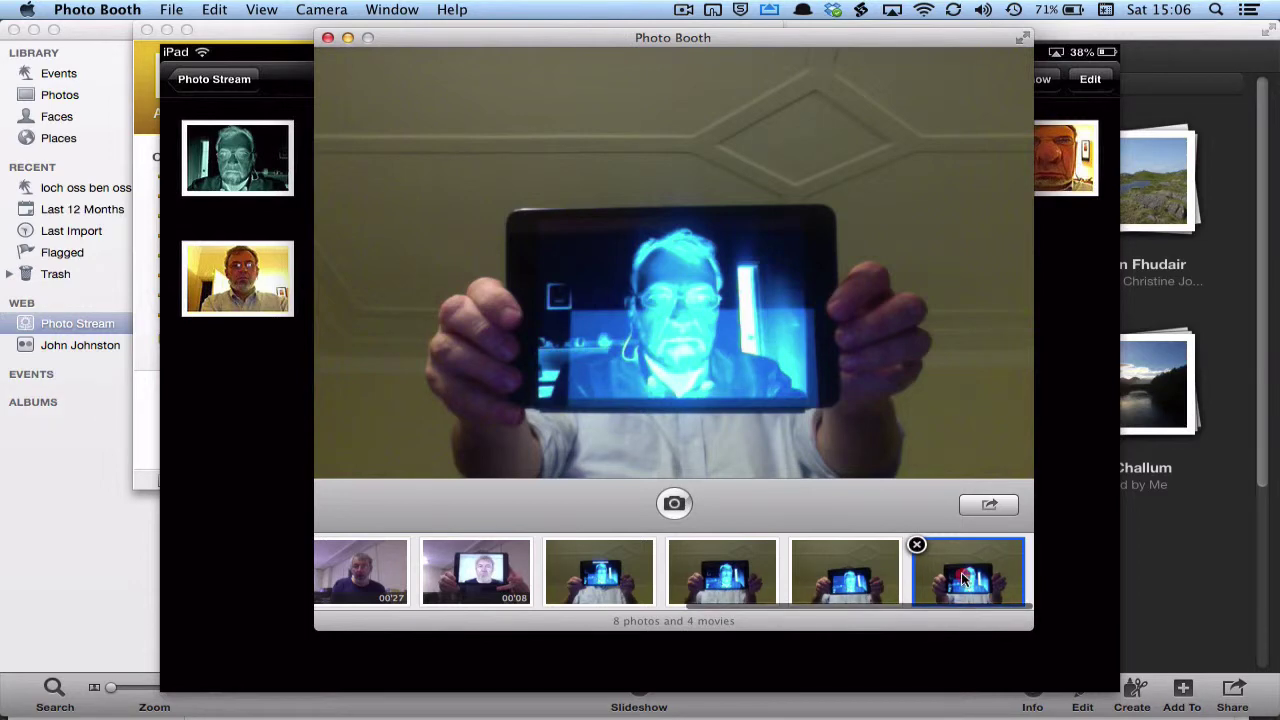
{"action": "left_click_drag", "start_coordinate": [965, 577], "coordinate": [1078, 664]}
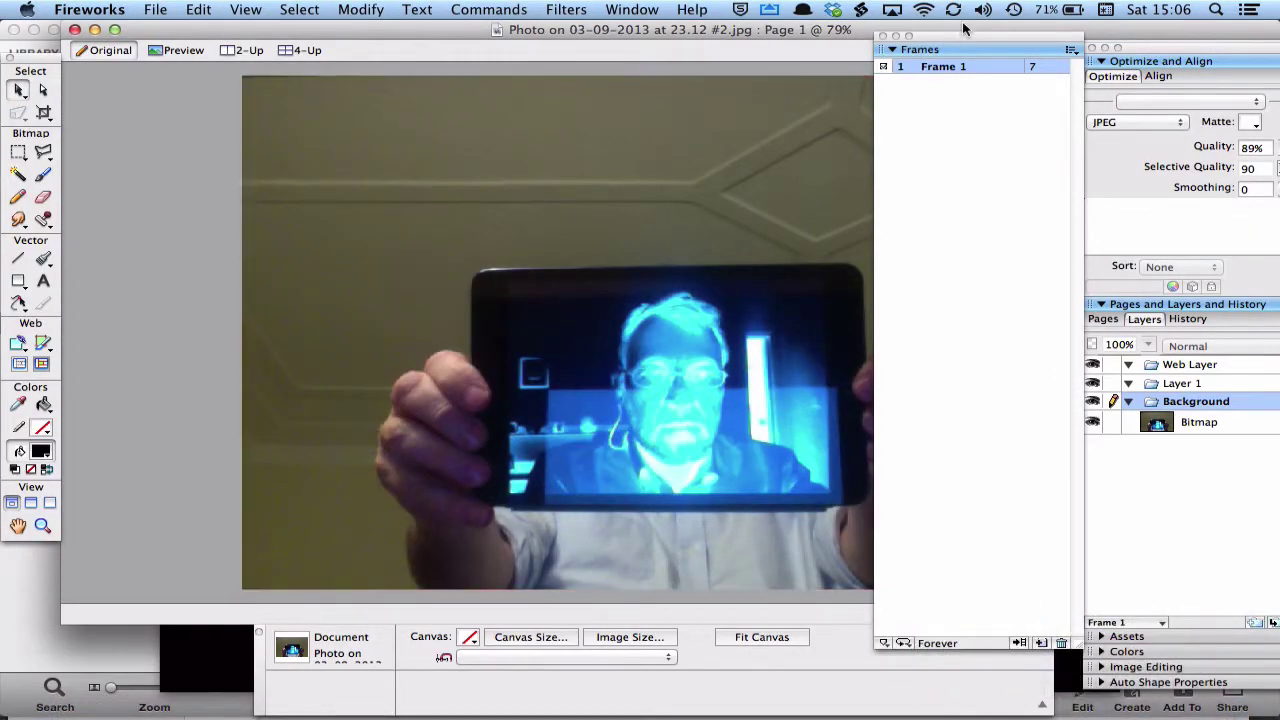
- Rearrange the floating Frames and Optimize panels to give access to the layer options, and select the background bitmap
{"action": "left_click_drag", "start_coordinate": [960, 37], "coordinate": [158, 50]}
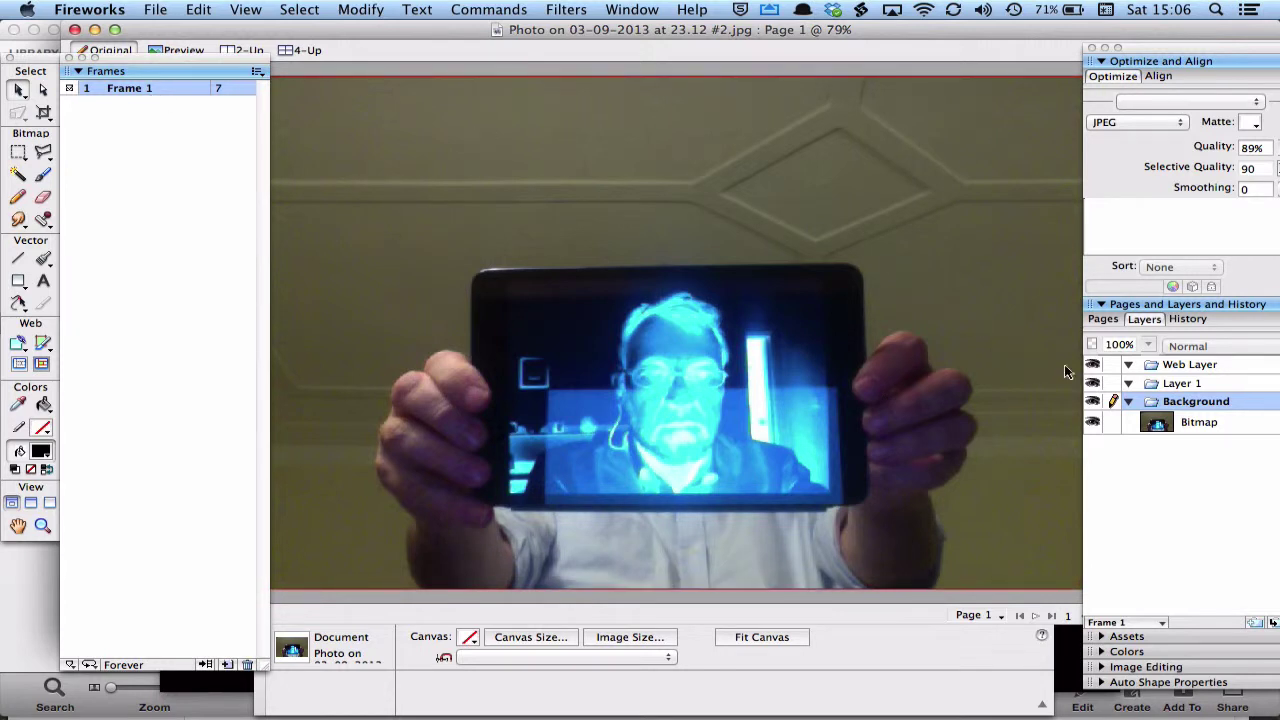
{"action": "left_click", "coordinate": [1157, 422]}
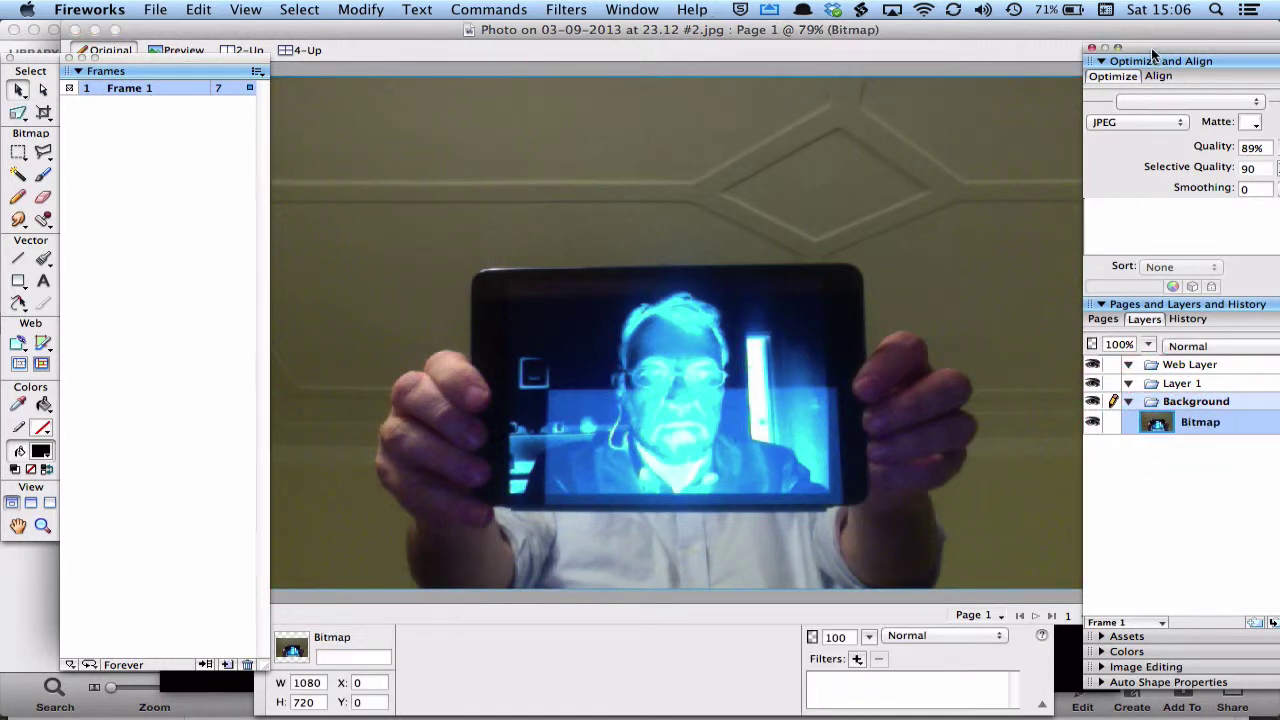
{"action": "left_click_drag", "start_coordinate": [1153, 50], "coordinate": [1020, 41]}
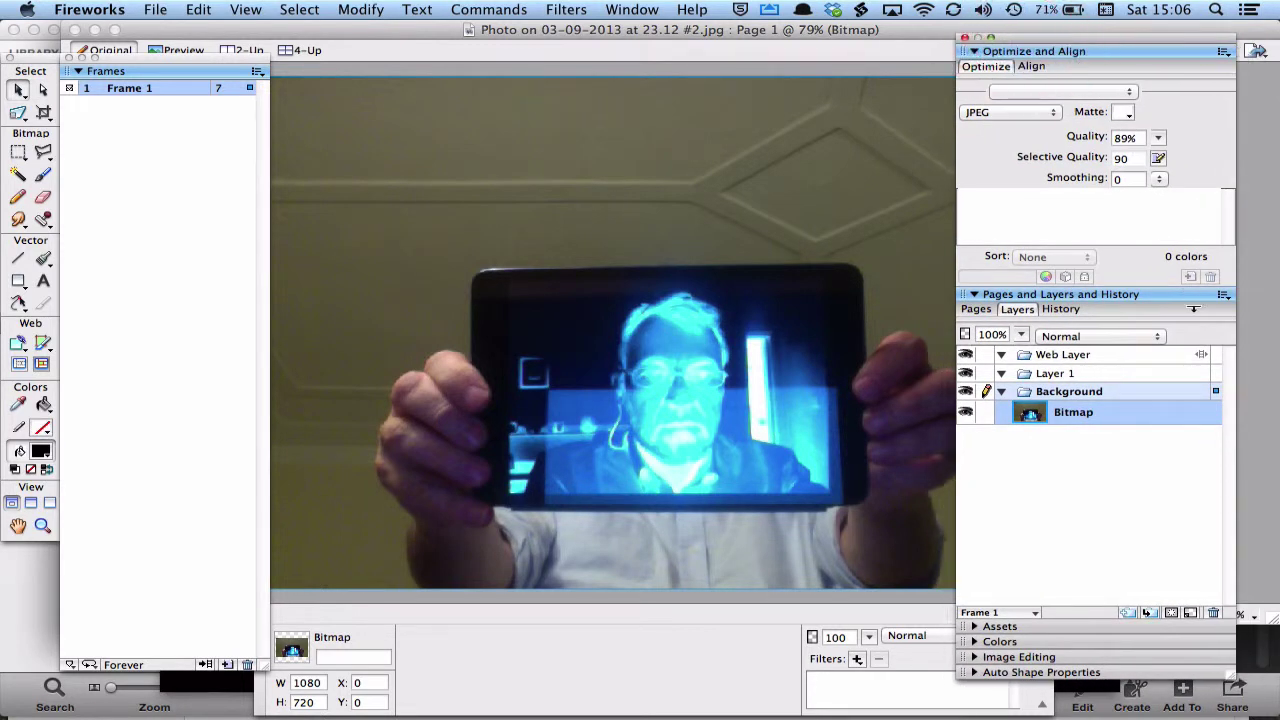
- Share the Background layer to all frames and make Layer 1 the active layer
{"action": "left_click", "coordinate": [1224, 294]}
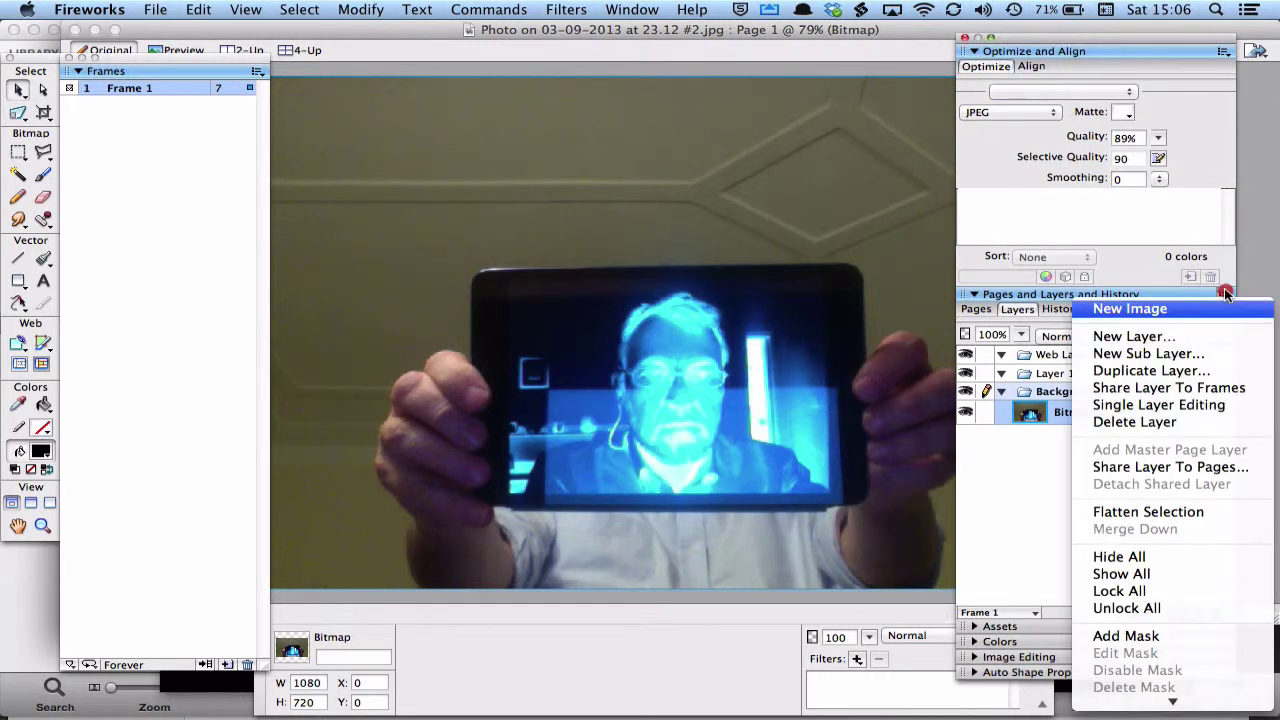
{"action": "left_click", "coordinate": [1230, 392]}
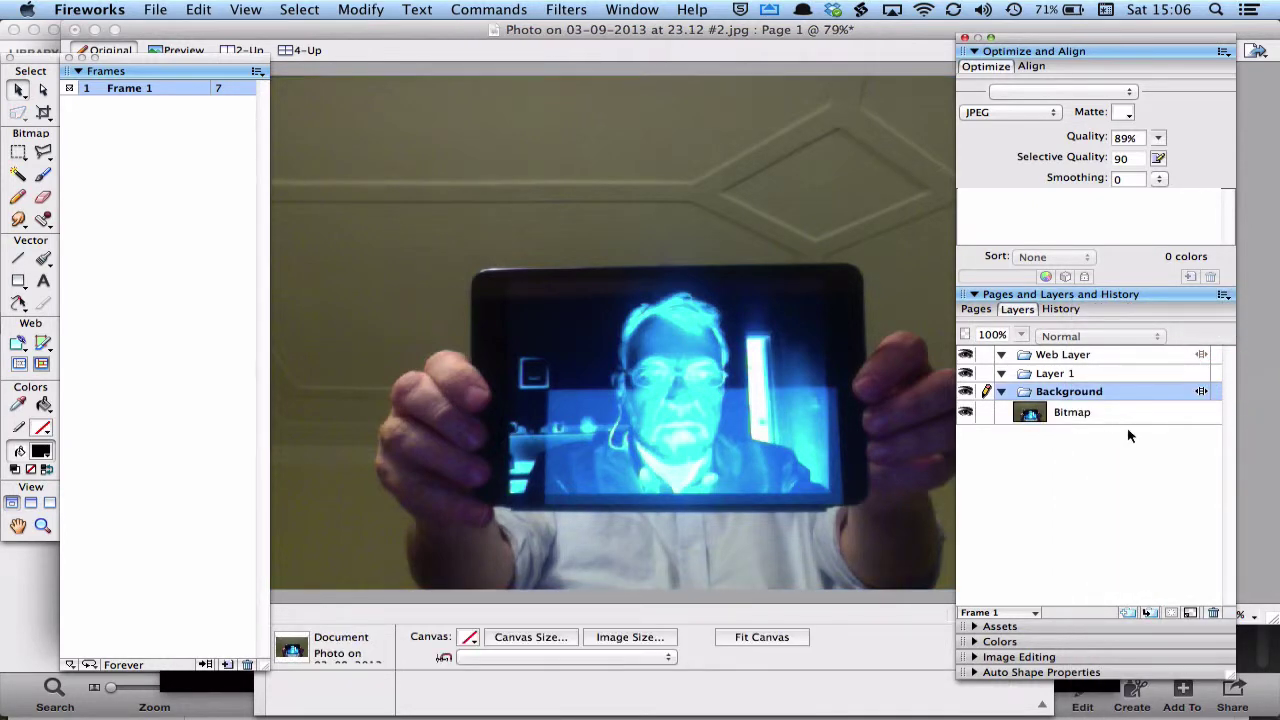
{"action": "left_click", "coordinate": [1033, 375]}
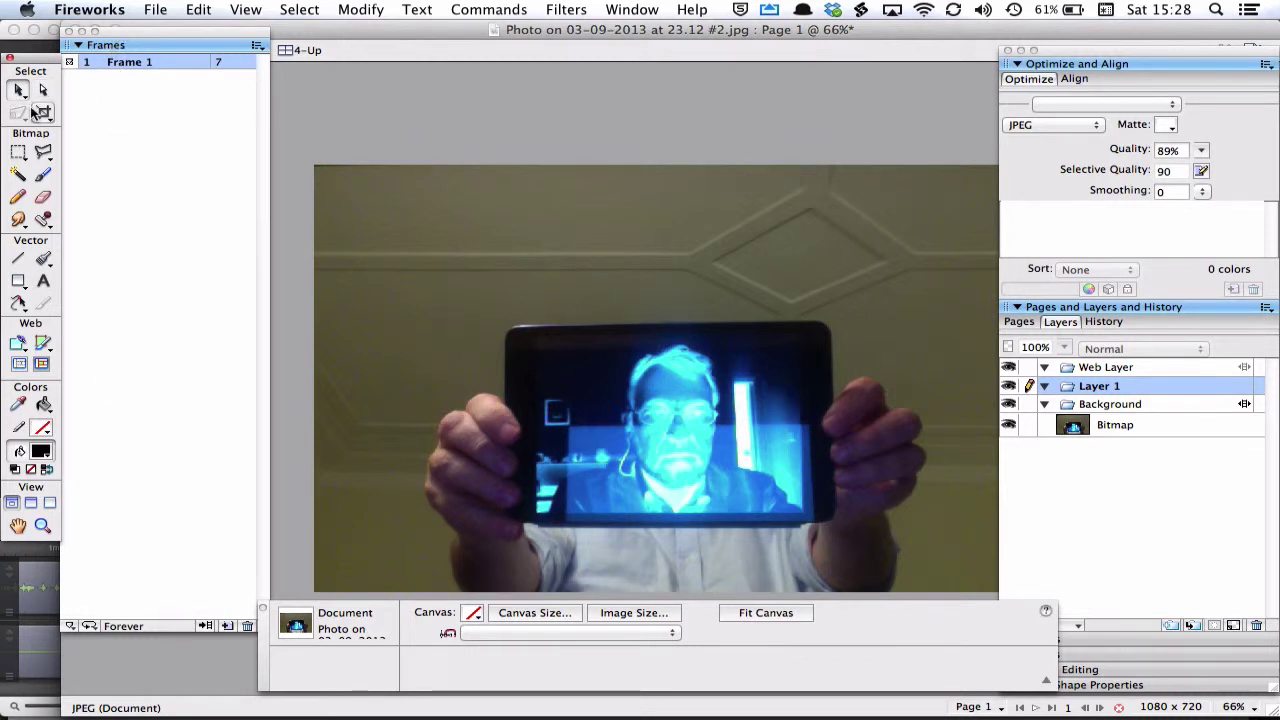
- Set the document's export format to Animated GIF
{"action": "left_click", "coordinate": [1050, 125]}
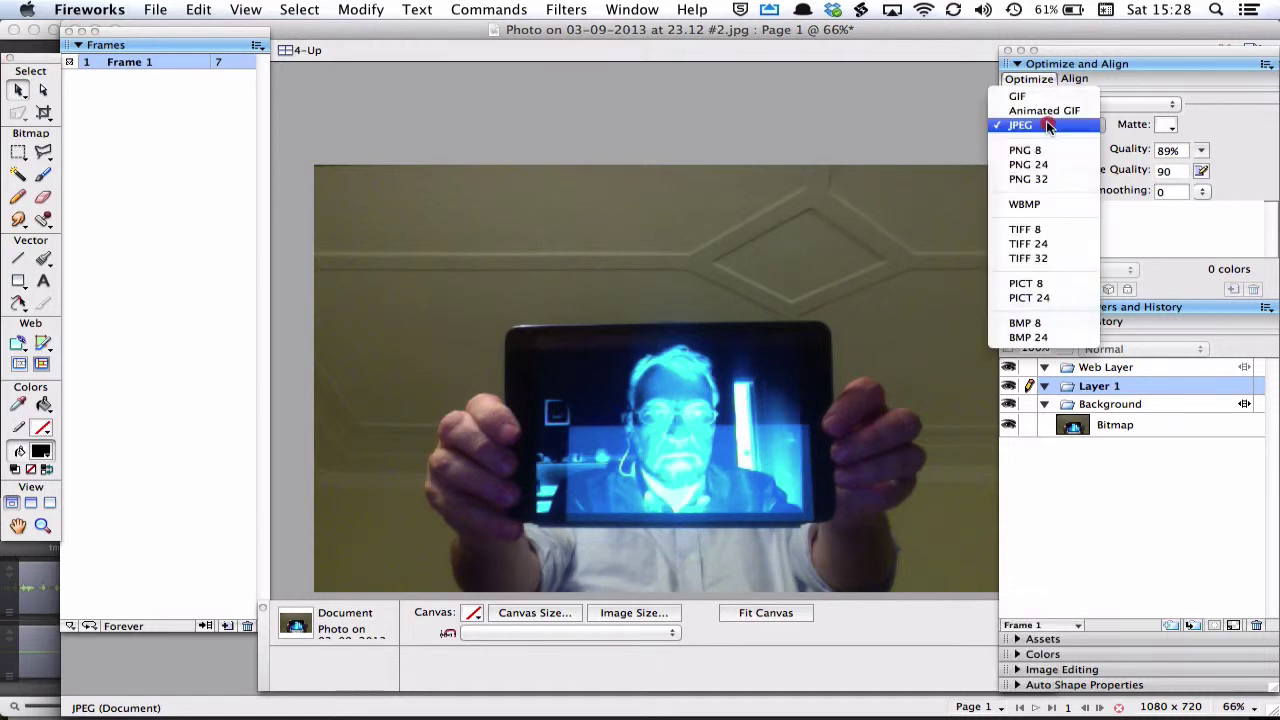
{"action": "left_click", "coordinate": [1043, 111]}
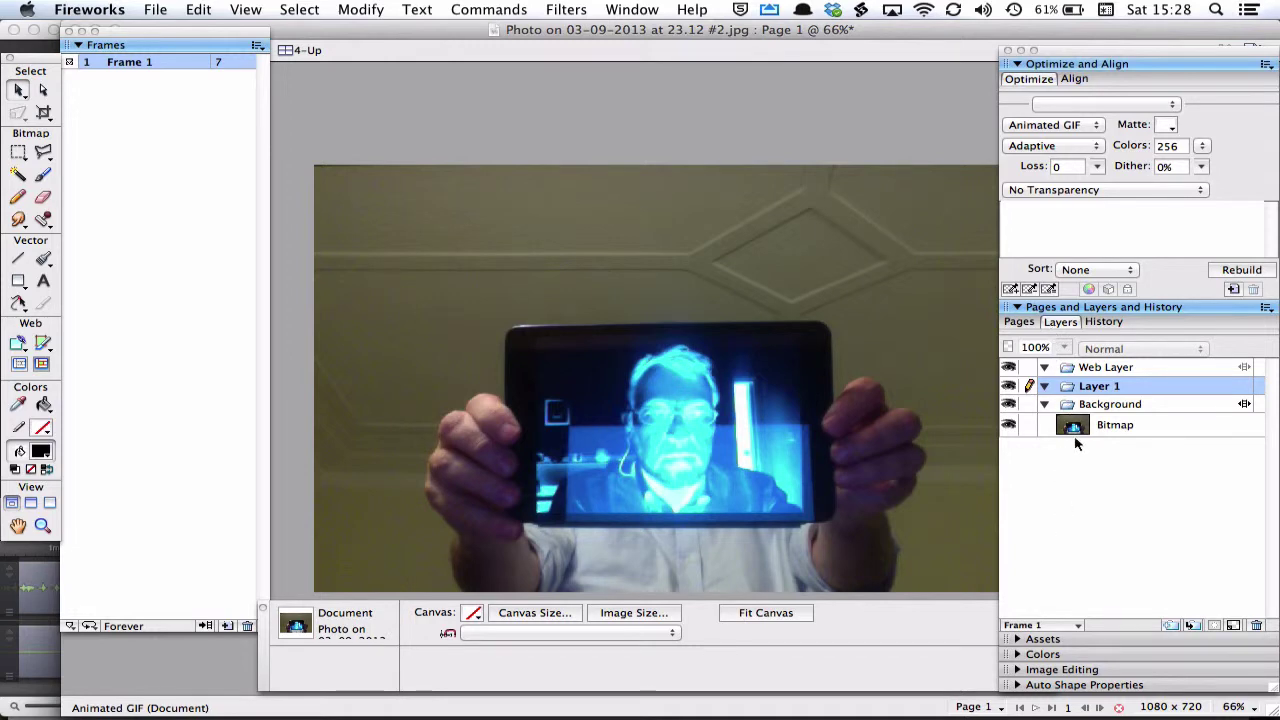
{"action": "left_click", "coordinate": [632, 9]}
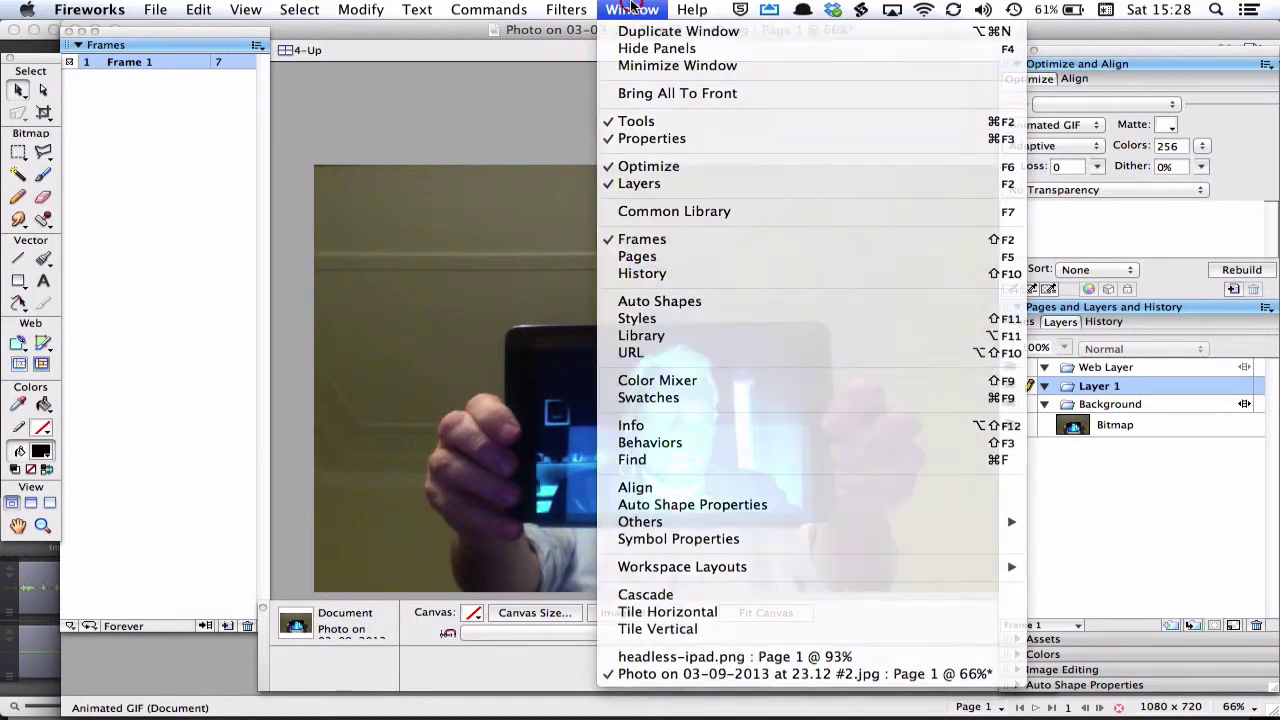
{"action": "left_click", "coordinate": [632, 8]}
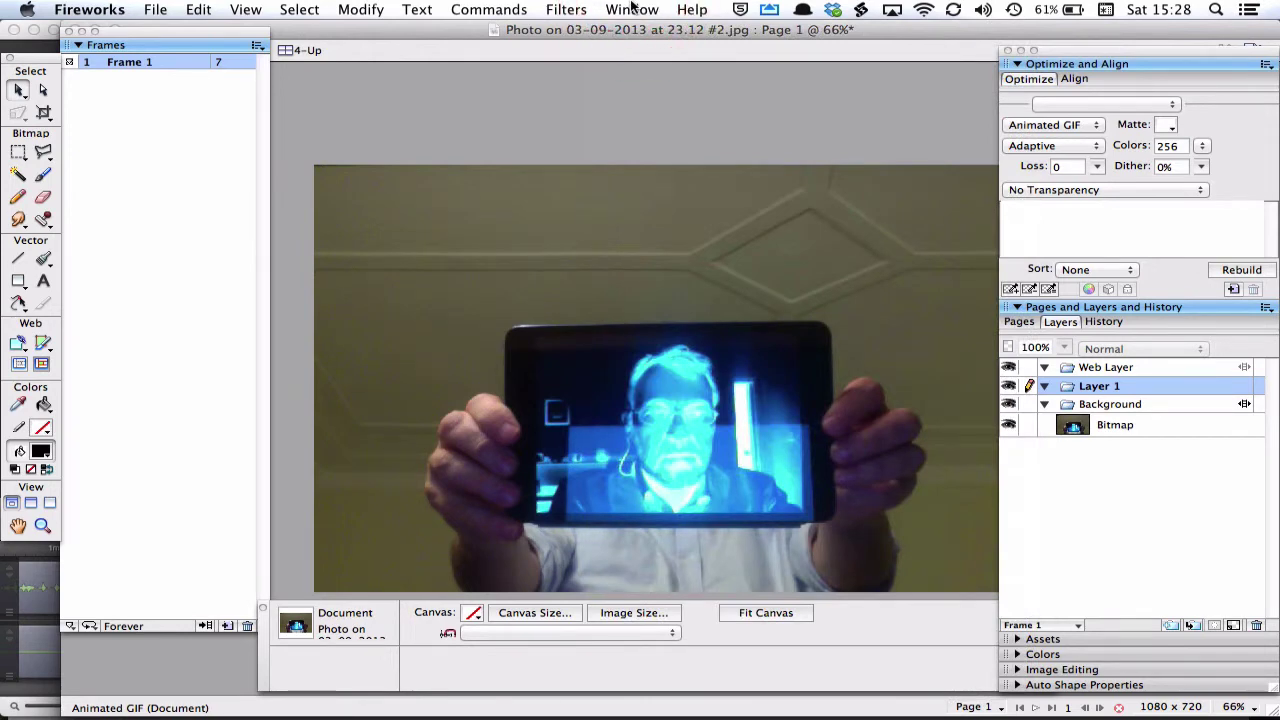
- Bring the mirrored-face photo IMG_0002 from the iPad faces stream in iPhoto into Layer 1 of the Fireworks document
{"action": "key", "text": "super+Tab"}
{"action": "key", "text": "super+Tab"}
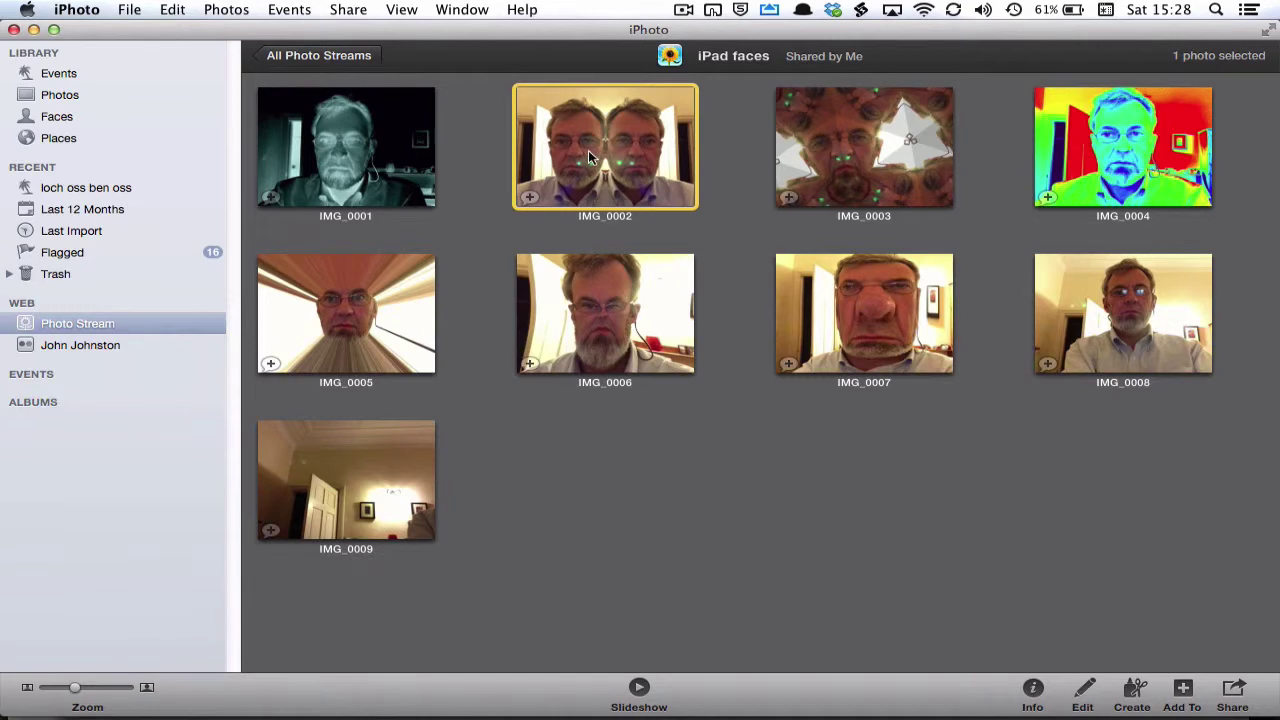
{"action": "left_click_drag", "start_coordinate": [588, 150], "coordinate": [656, 366]}
{"action": "key", "text": "super+Tab"}
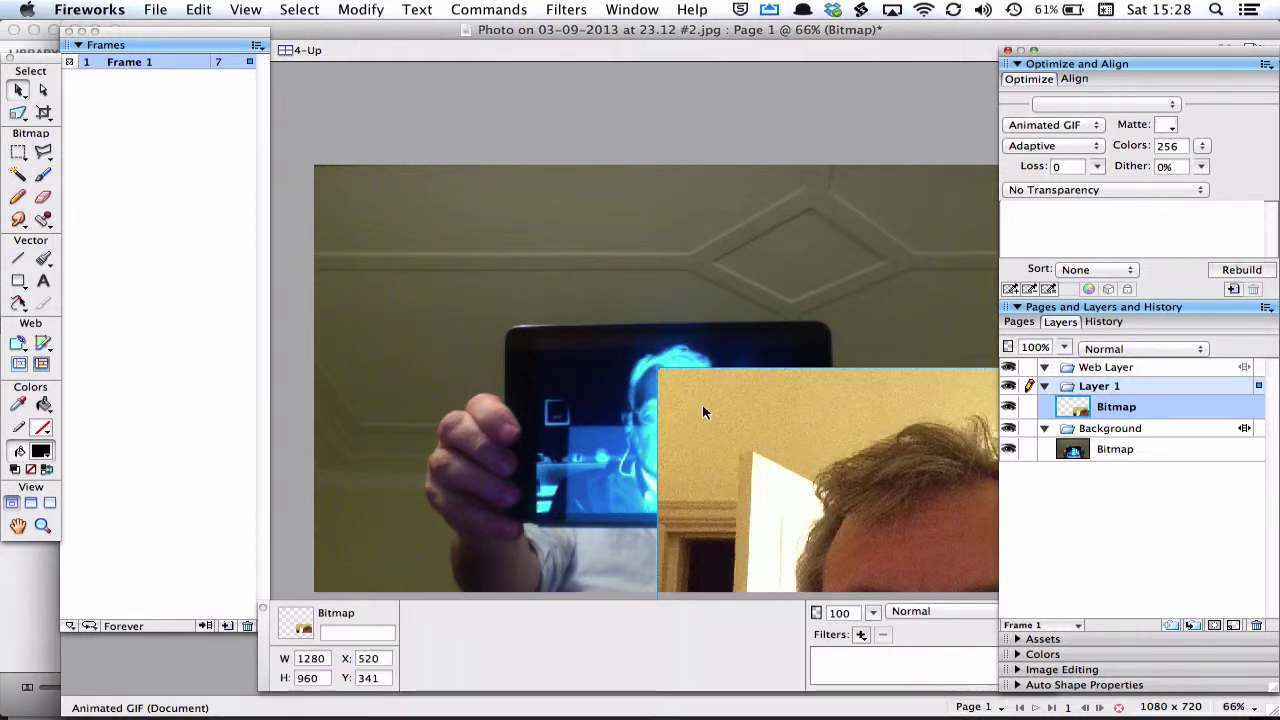
- Scale the imported mirrored-face photo to 40% with Numeric Transform and place it over the iPad's screen
{"action": "left_click", "coordinate": [366, 10]}
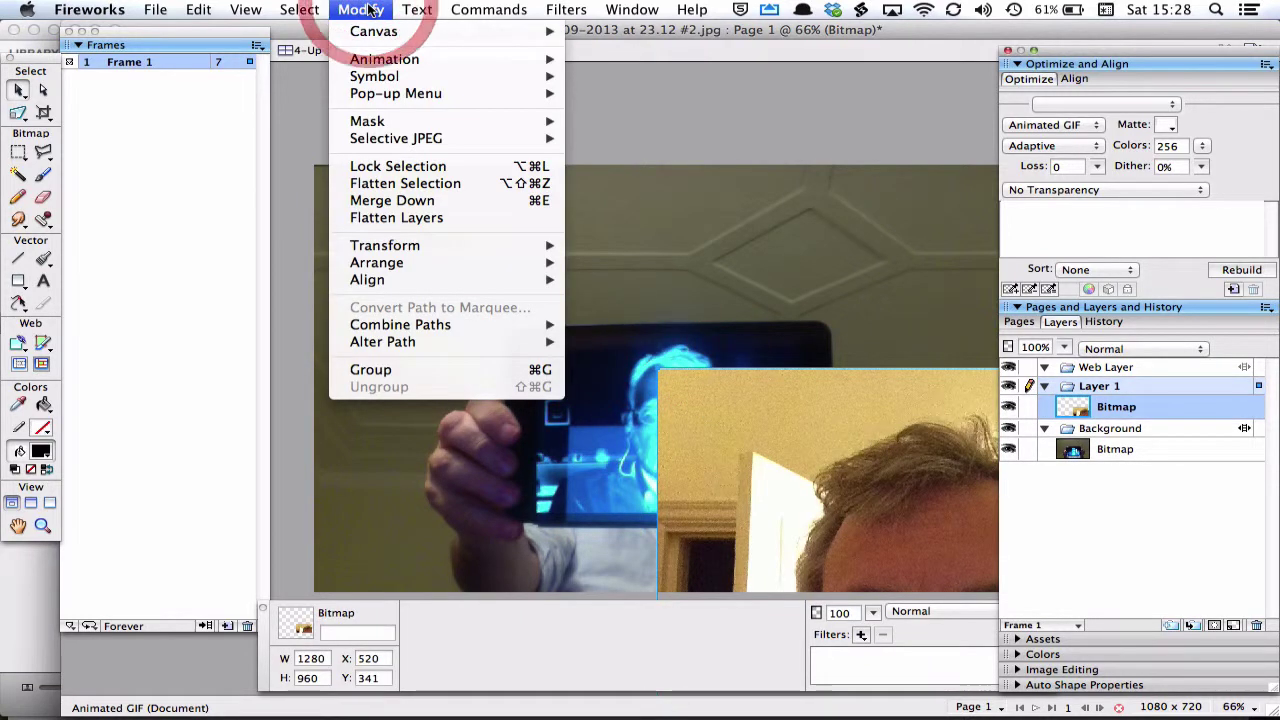
{"action": "mouse_move", "coordinate": [403, 247]}
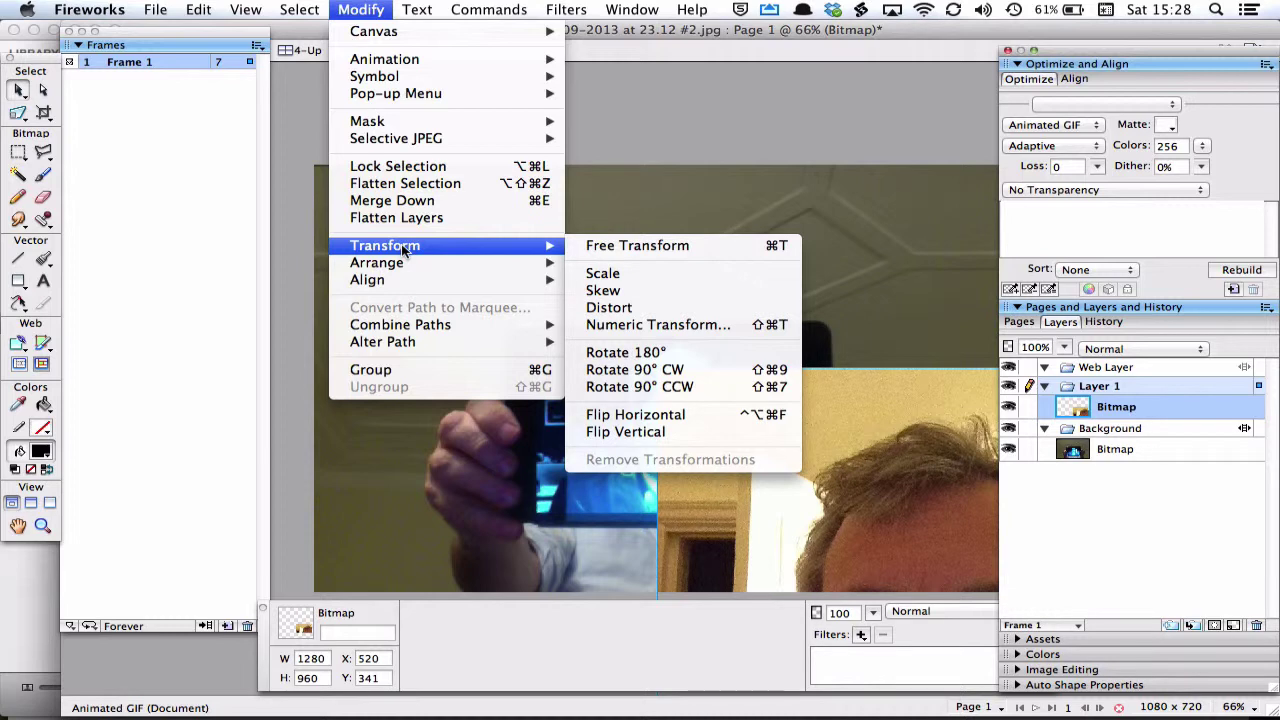
{"action": "left_click", "coordinate": [633, 326]}
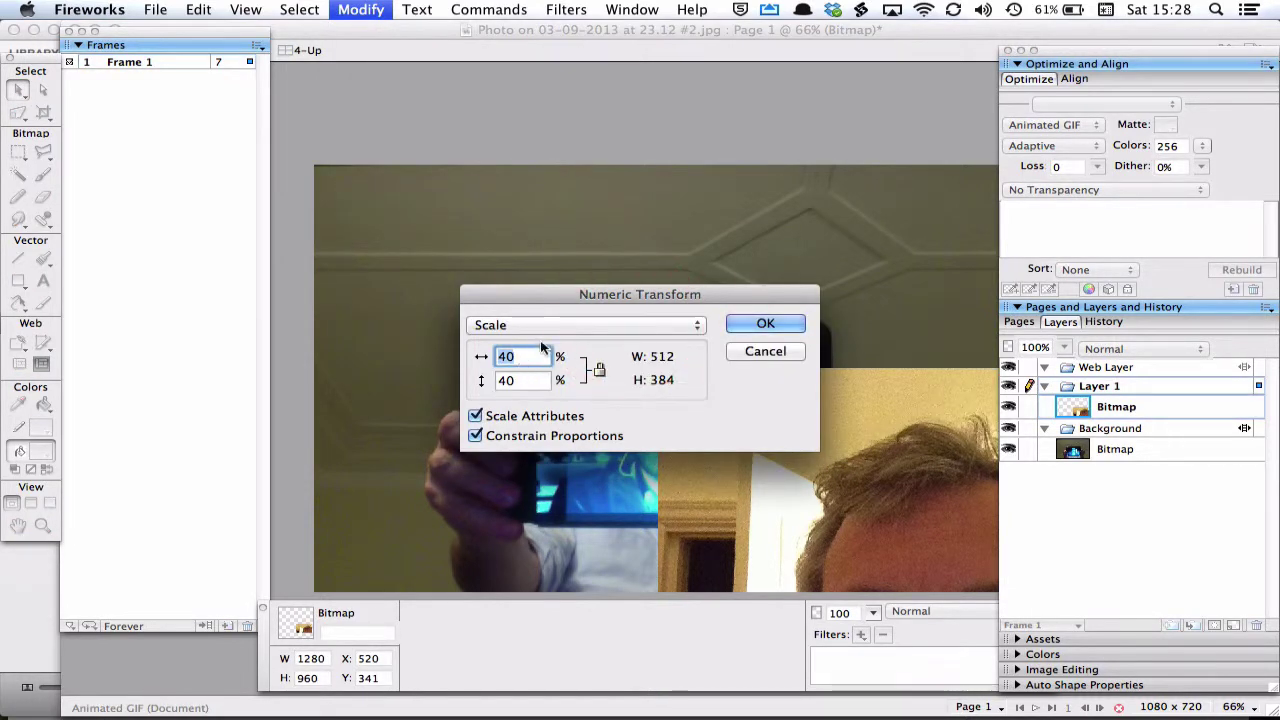
{"action": "key", "text": "Return"}
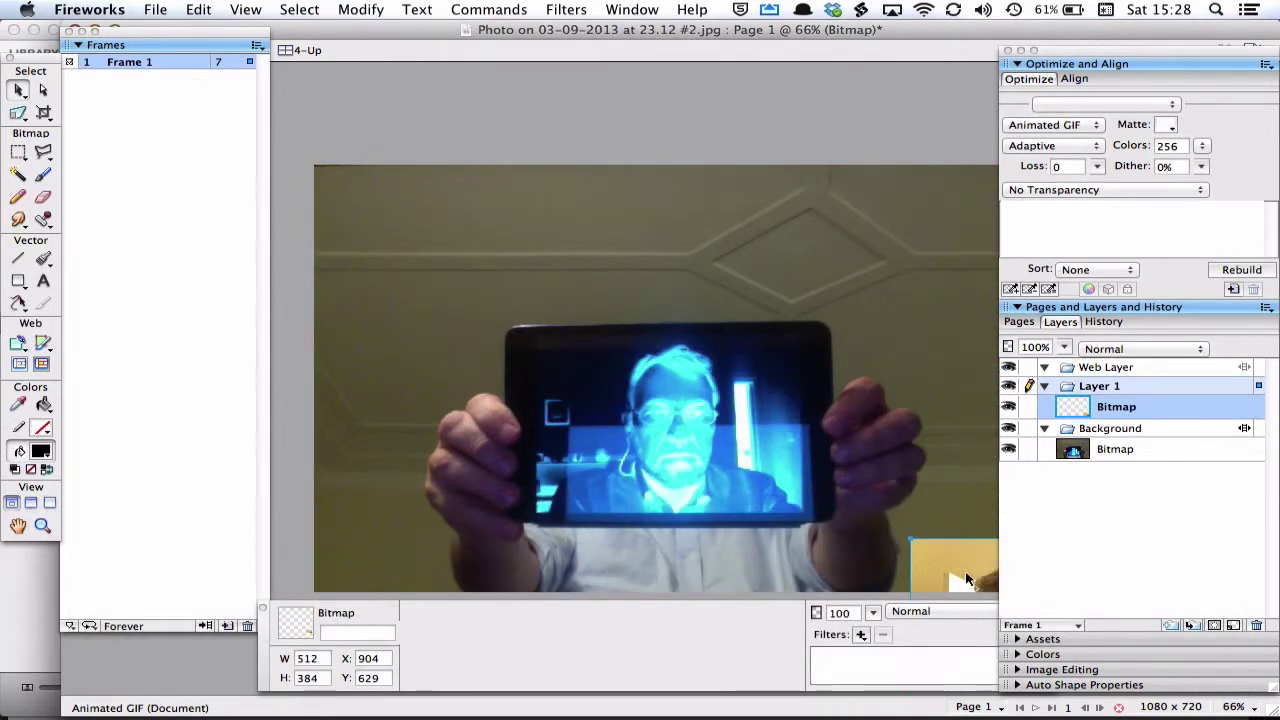
{"action": "left_click_drag", "start_coordinate": [962, 571], "coordinate": [533, 324]}
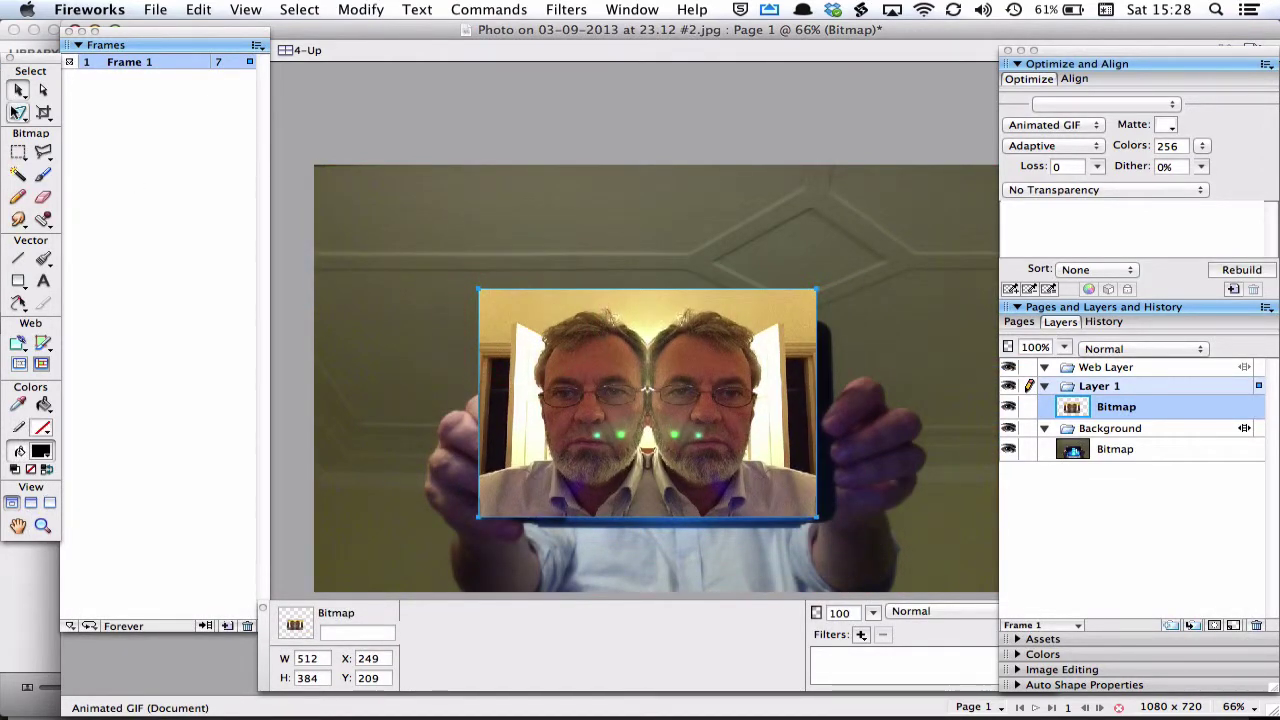
- Distort the mirrored-face photo so that its four corners roughly match the corners of the iPad's screen
{"action": "left_click", "coordinate": [18, 113]}
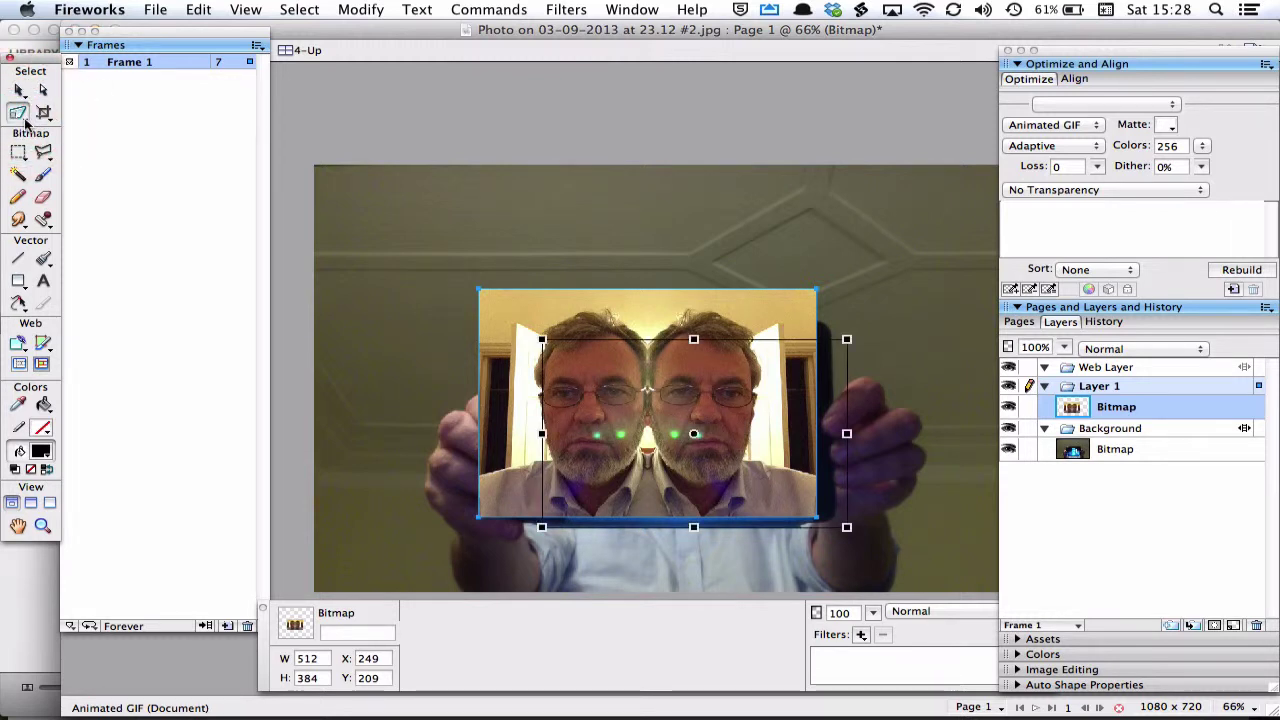
{"action": "left_click", "coordinate": [23, 120]}
{"action": "left_click", "coordinate": [24, 121]}
{"action": "left_click", "coordinate": [18, 113]}
{"action": "left_click", "coordinate": [20, 115]}
{"action": "mouse_move", "coordinate": [542, 340]}
{"action": "left_mouse_down"}
{"action": "mouse_move", "coordinate": [582, 370]}
{"action": "mouse_move", "coordinate": [524, 343]}
{"action": "left_mouse_up"}
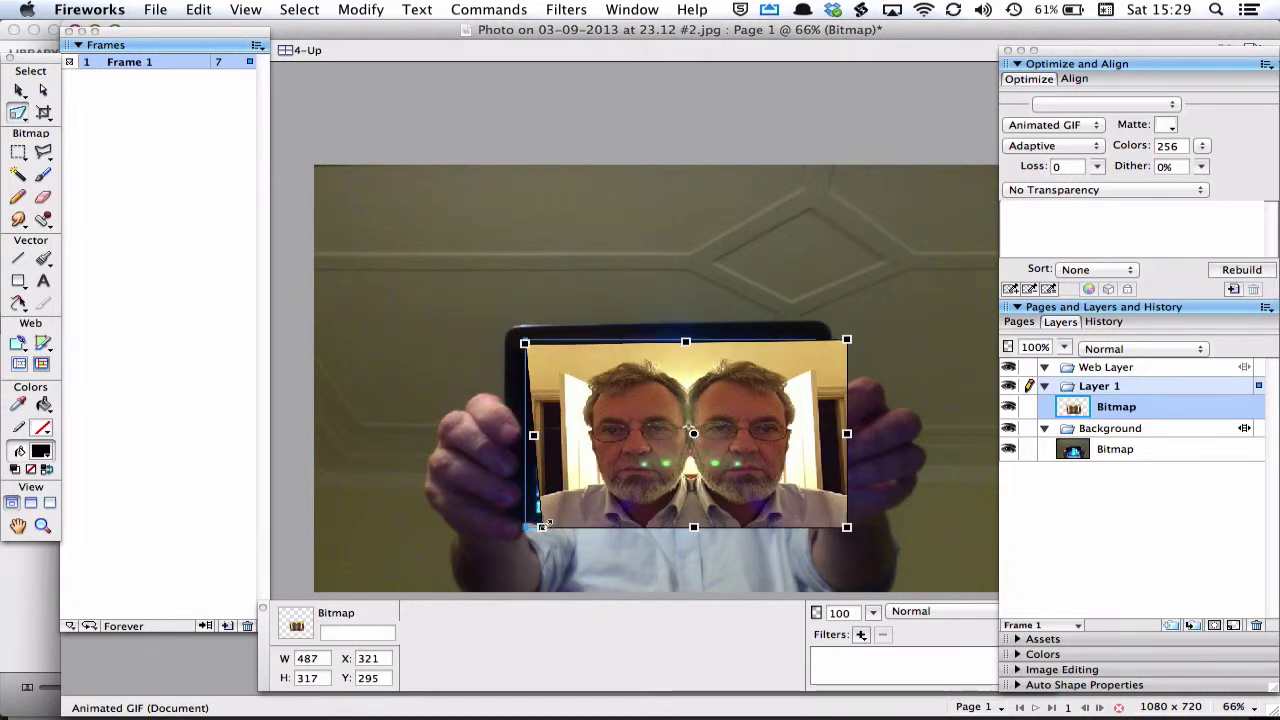
{"action": "left_click_drag", "start_coordinate": [541, 525], "coordinate": [526, 516]}
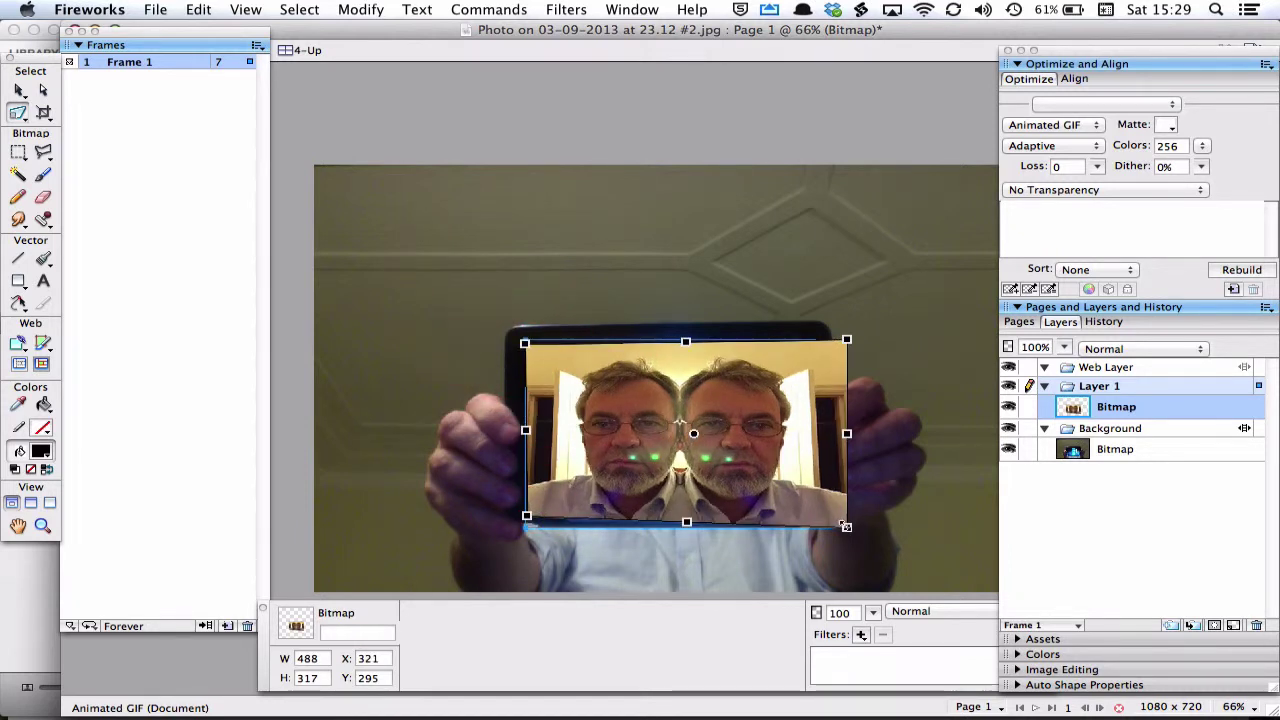
{"action": "left_click_drag", "start_coordinate": [846, 526], "coordinate": [826, 518]}
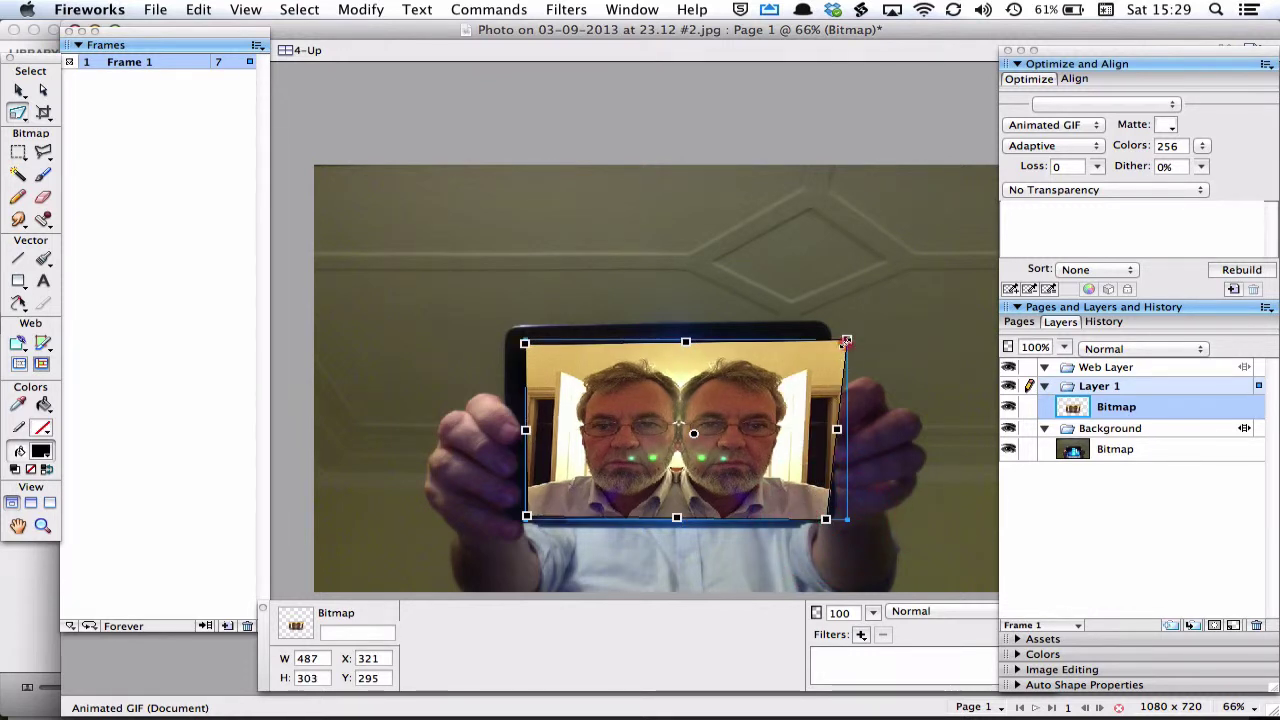
{"action": "left_click_drag", "start_coordinate": [847, 340], "coordinate": [818, 330]}
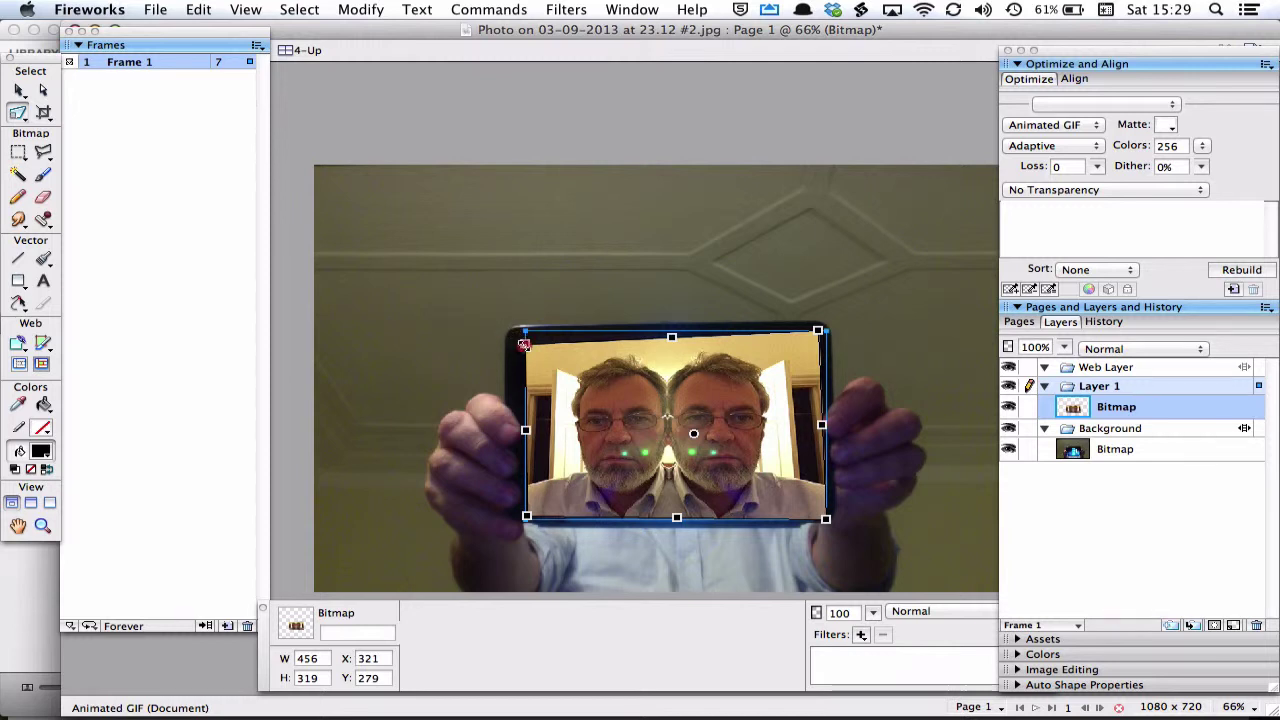
- Fine-tune the distorted photo's corners to fit the iPad's screen edges and return to the Pointer tool
{"action": "left_click_drag", "start_coordinate": [523, 344], "coordinate": [522, 342]}
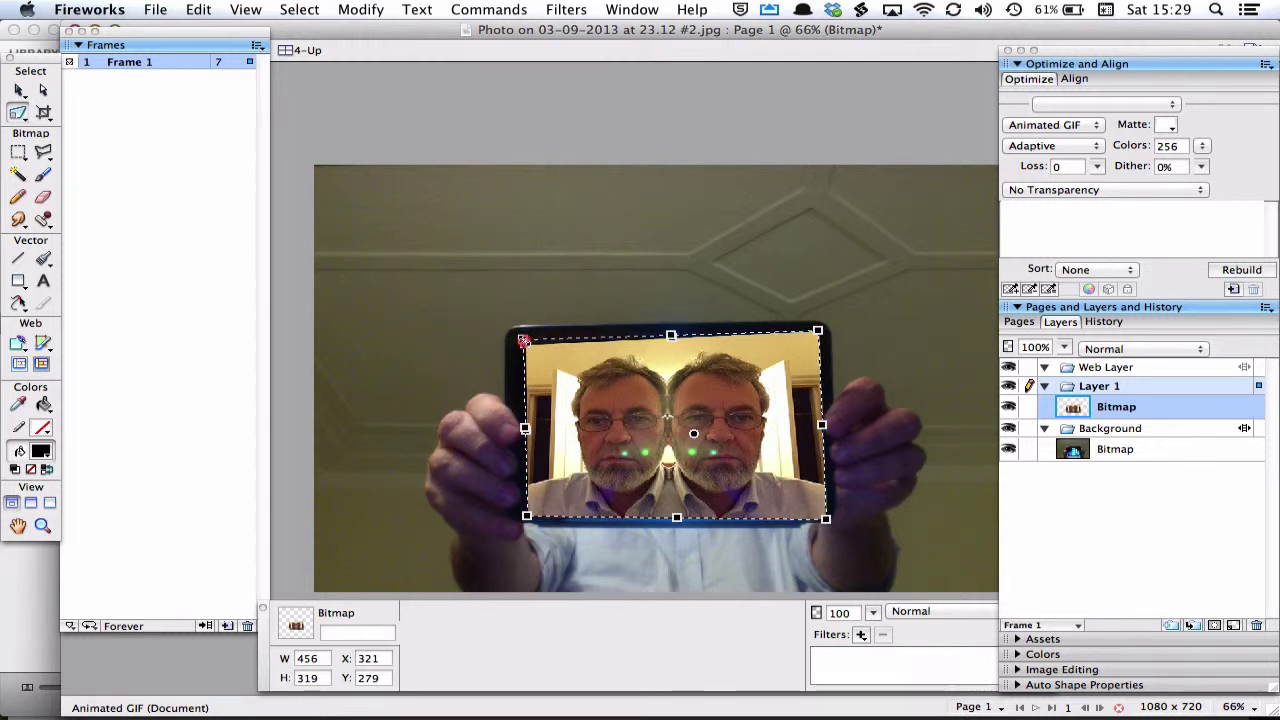
{"action": "left_click_drag", "start_coordinate": [522, 341], "coordinate": [520, 339]}
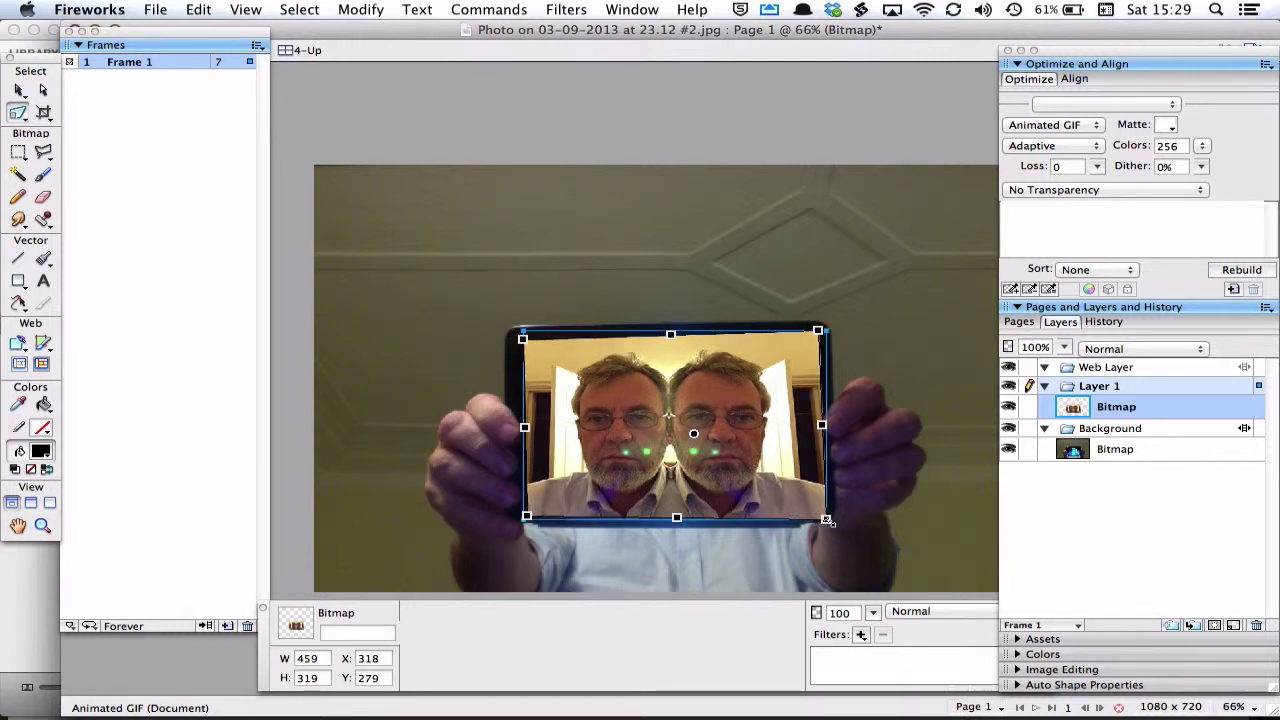
{"action": "left_click_drag", "start_coordinate": [824, 518], "coordinate": [823, 519]}
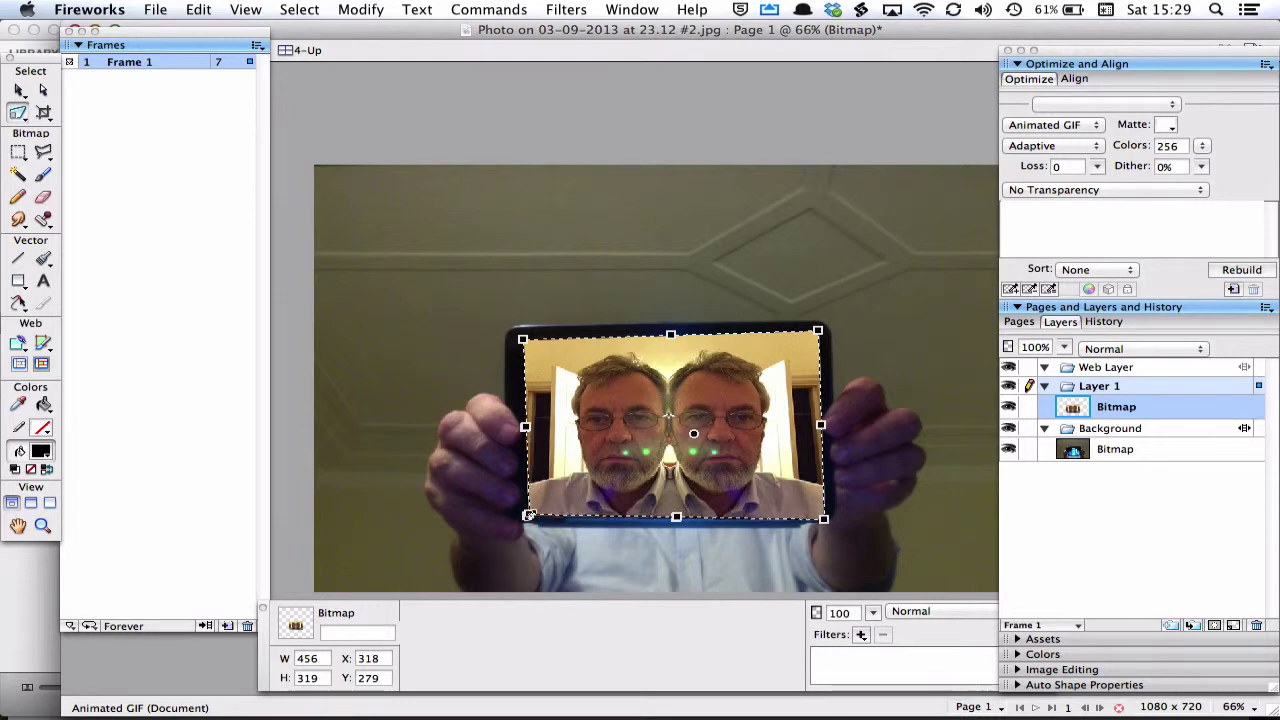
{"action": "left_click_drag", "start_coordinate": [530, 514], "coordinate": [528, 515]}
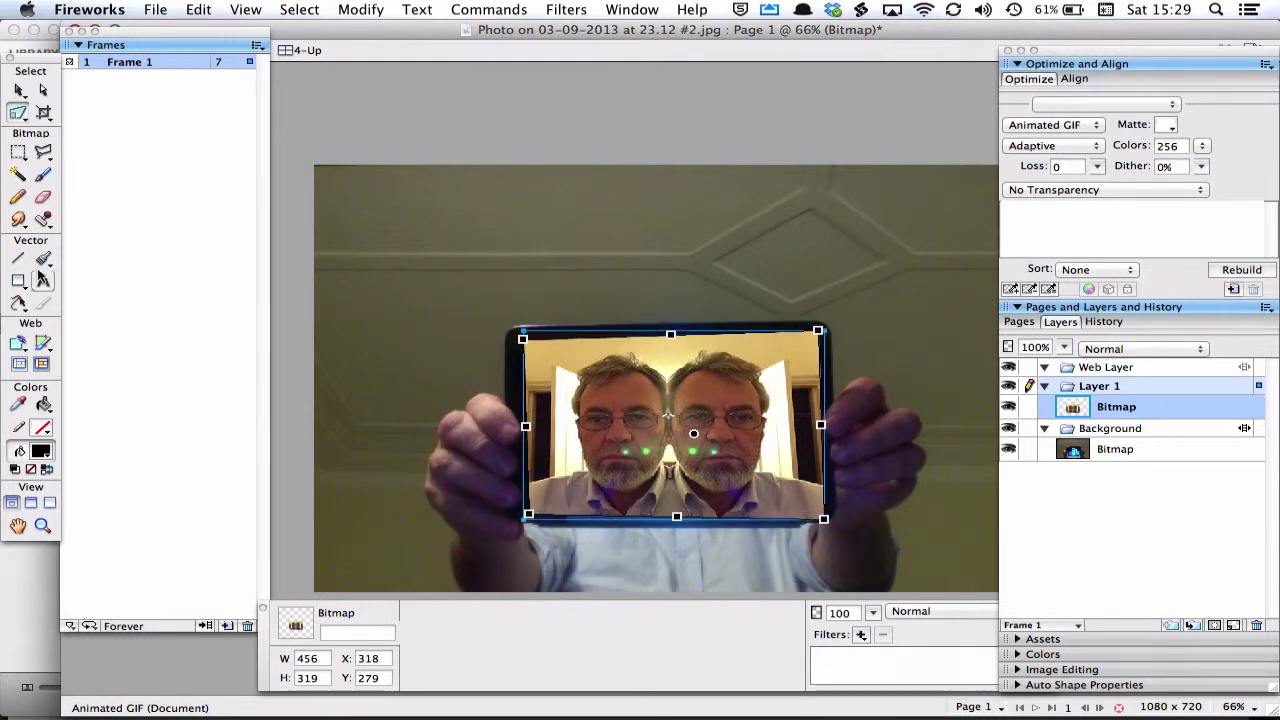
{"action": "key", "text": "v"}
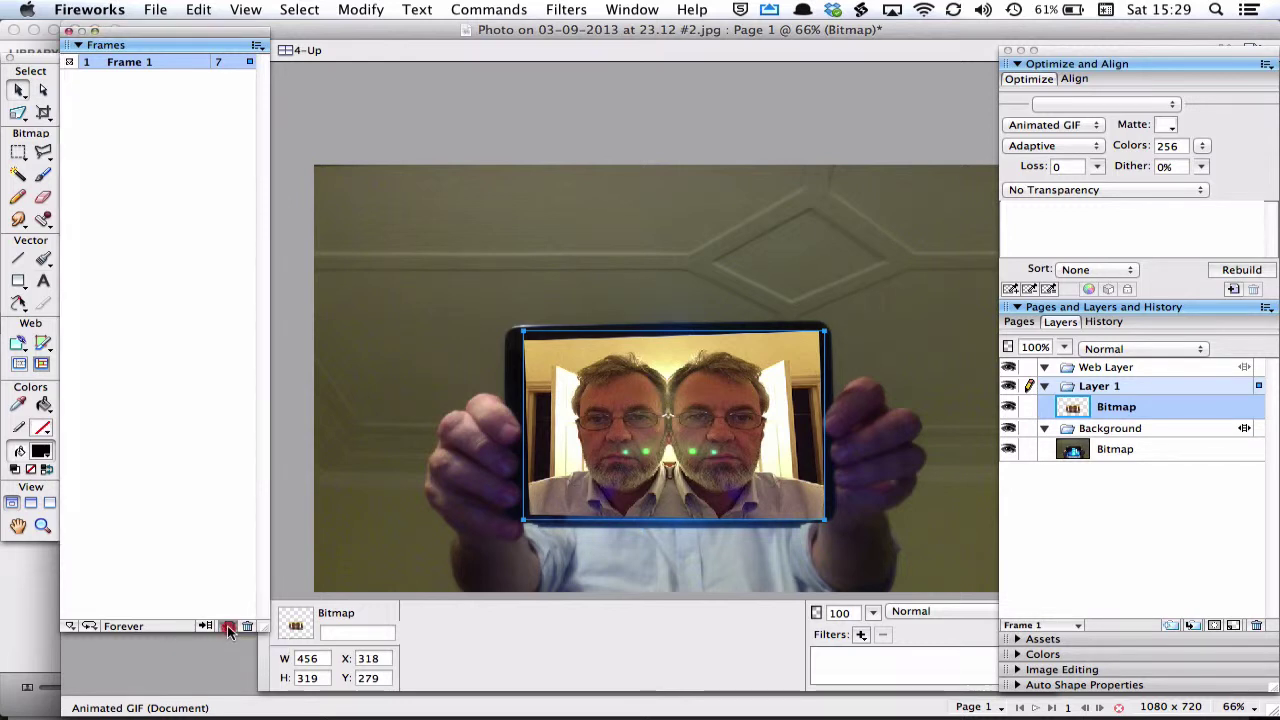
- Add a second frame and bring the kaleidoscope photo IMG_0003 from iPhoto into its Layer 1
{"action": "left_click", "coordinate": [228, 627]}
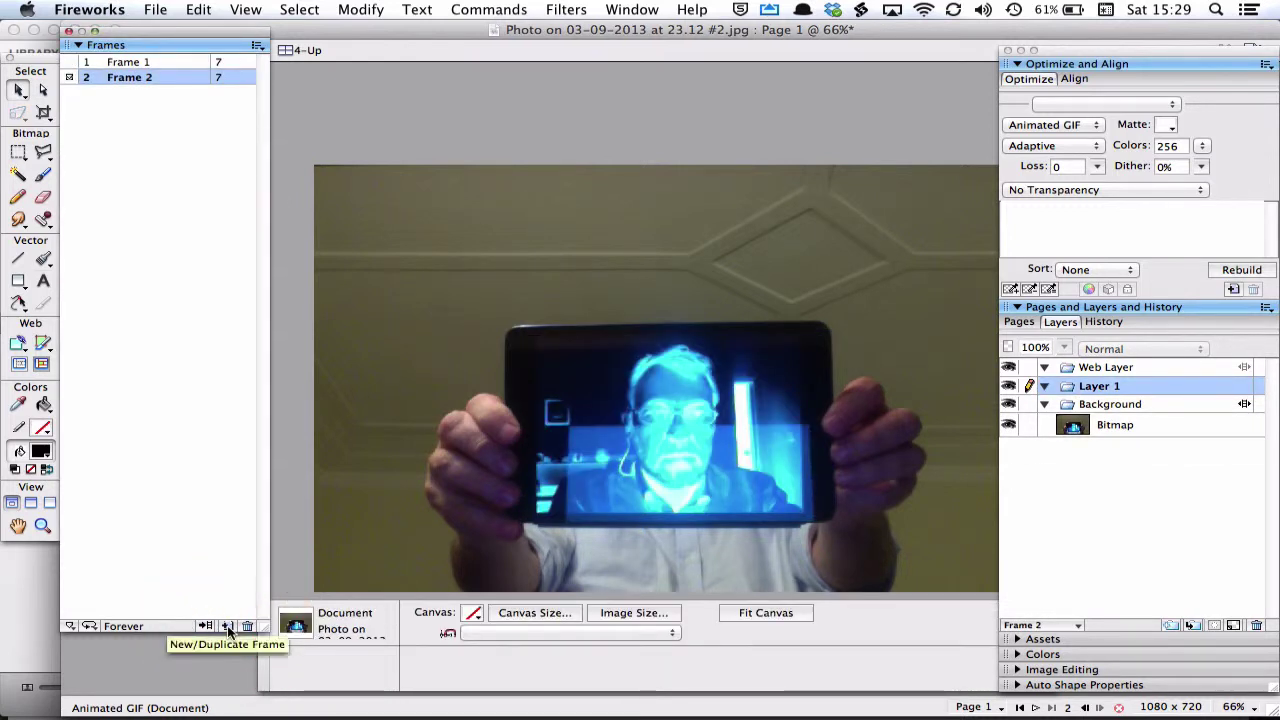
{"action": "key", "text": "super+Tab"}
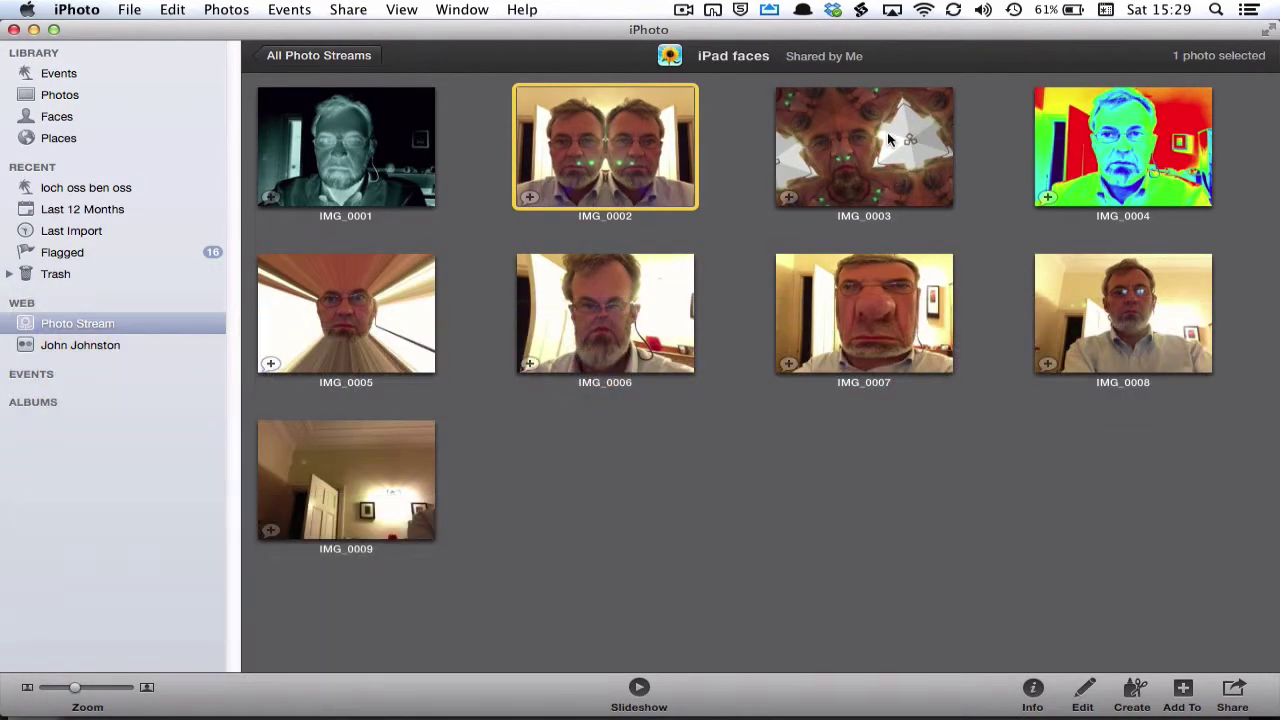
{"action": "left_click_drag", "start_coordinate": [888, 140], "coordinate": [672, 377]}
{"action": "key", "text": "super+Tab"}
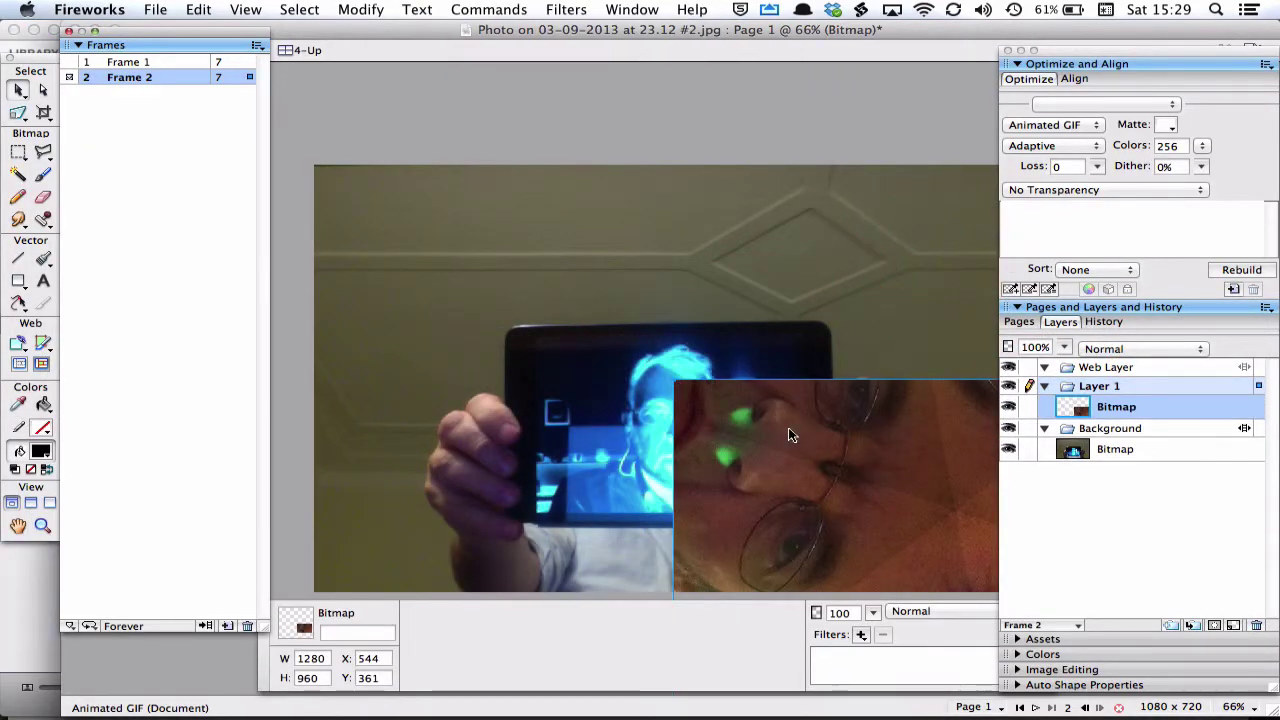
- Scale the kaleidoscope photo to 40% with Numeric Transform and place it over the iPad's screen
{"action": "left_click_drag", "start_coordinate": [788, 427], "coordinate": [511, 254]}
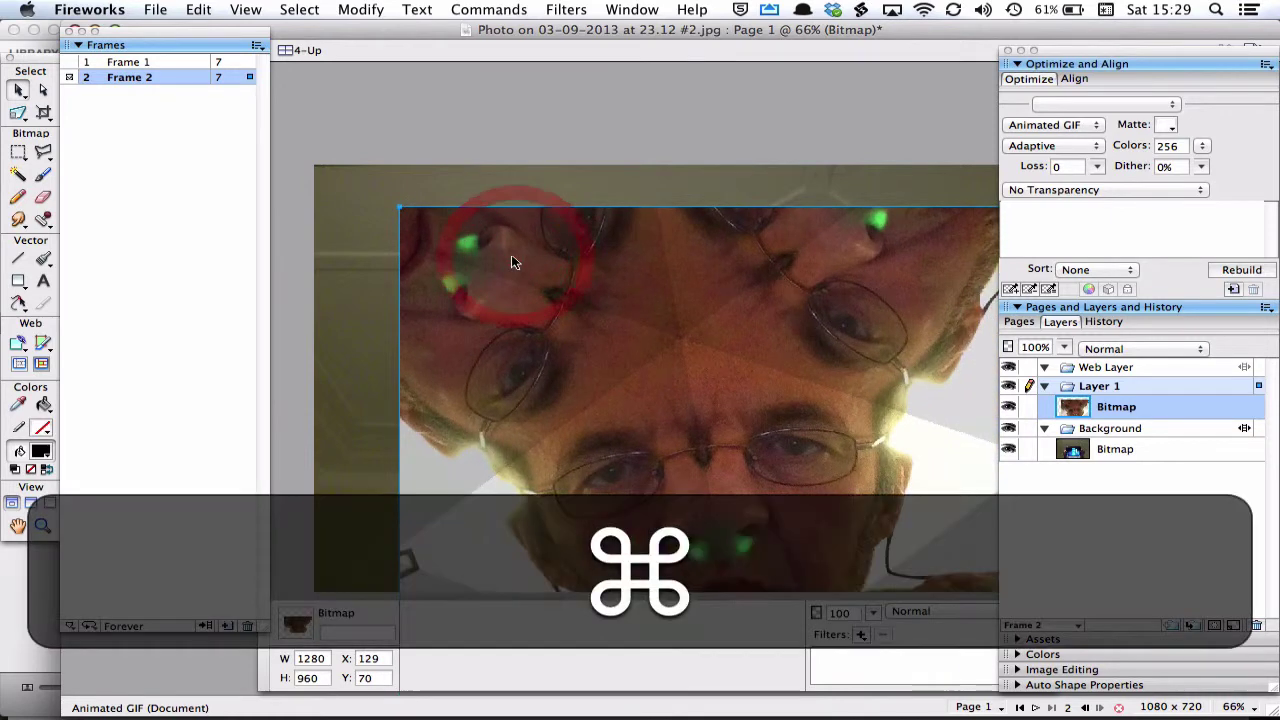
{"action": "key", "text": "shift+super+t"}
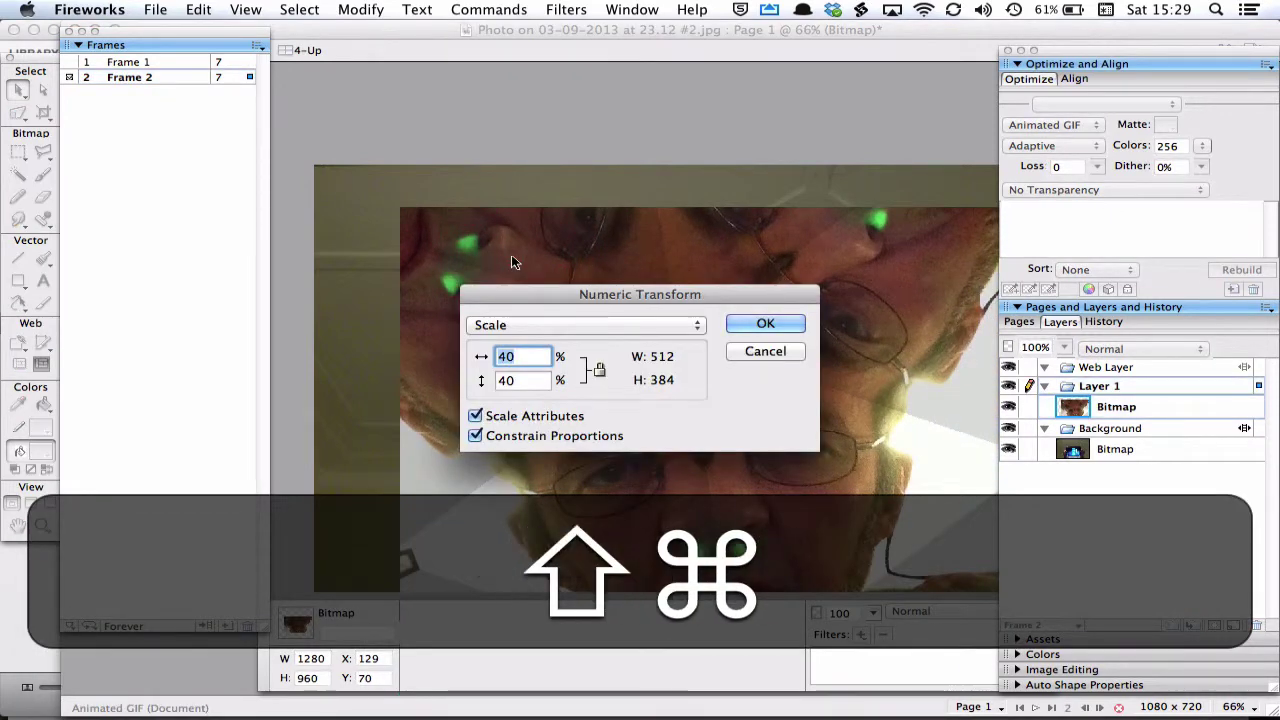
{"action": "key", "text": "Return"}
{"action": "left_click_drag", "start_coordinate": [745, 410], "coordinate": [598, 331]}
- Distort the kaleidoscope photo so that its corners match the corners of the iPad's screen
{"action": "left_click", "coordinate": [19, 112]}
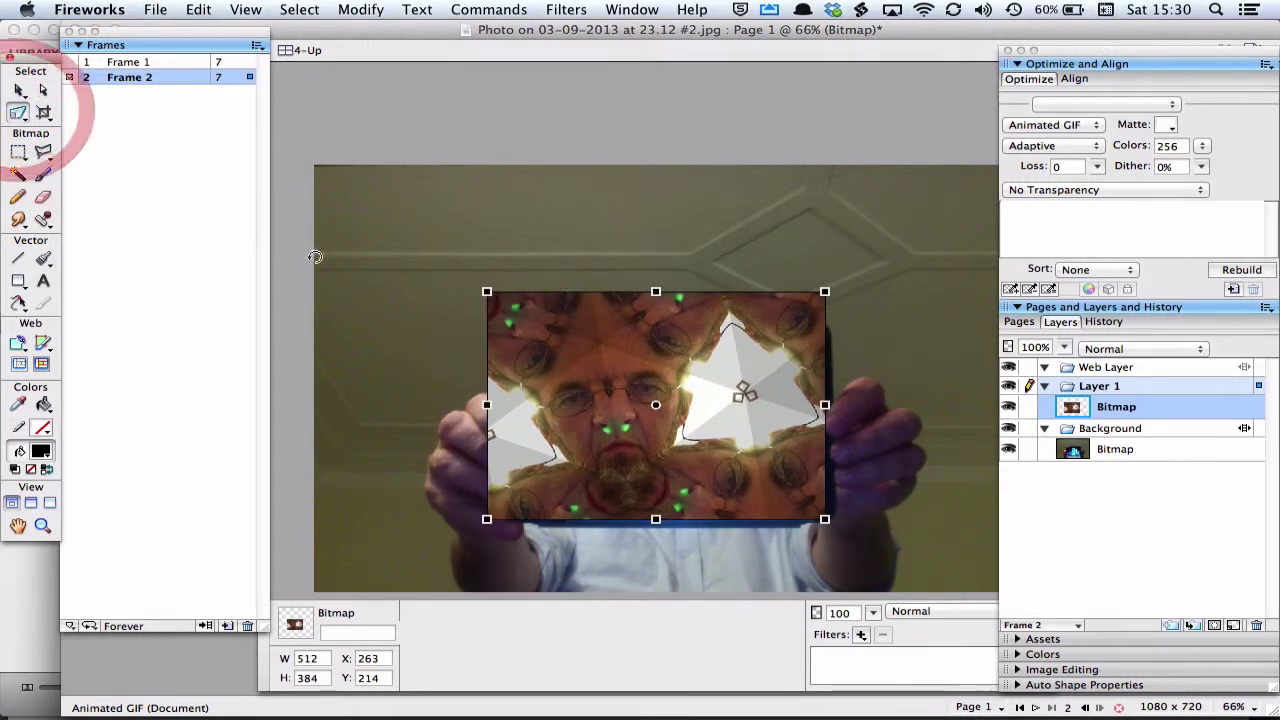
{"action": "left_click_drag", "start_coordinate": [487, 292], "coordinate": [516, 335]}
{"action": "left_click_drag", "start_coordinate": [823, 291], "coordinate": [818, 330]}
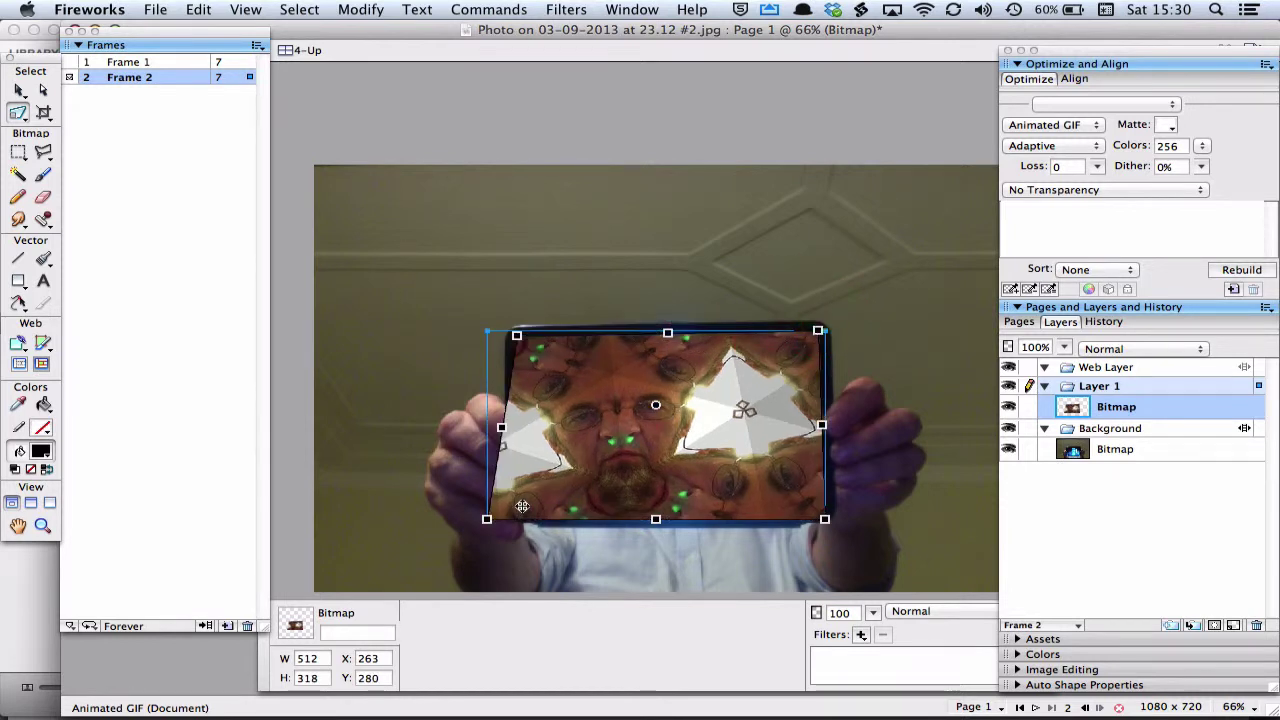
{"action": "left_click_drag", "start_coordinate": [486, 519], "coordinate": [517, 511]}
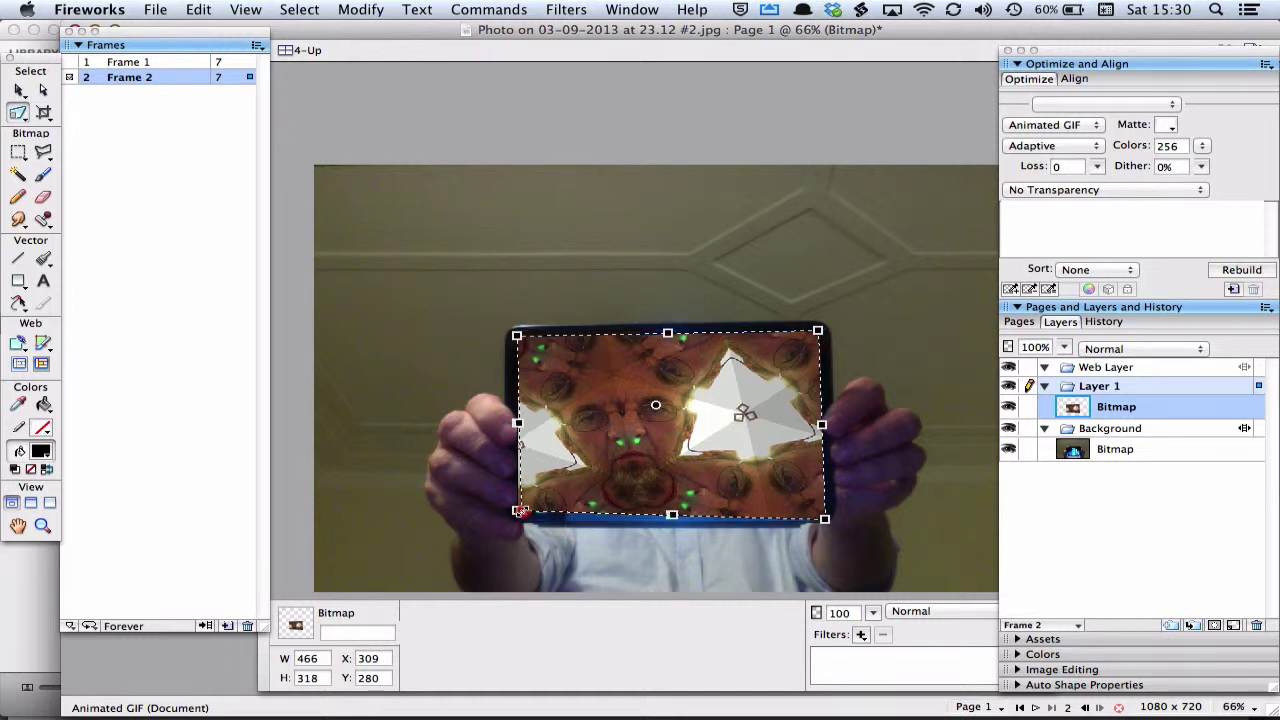
{"action": "left_click_drag", "start_coordinate": [519, 511], "coordinate": [521, 511]}
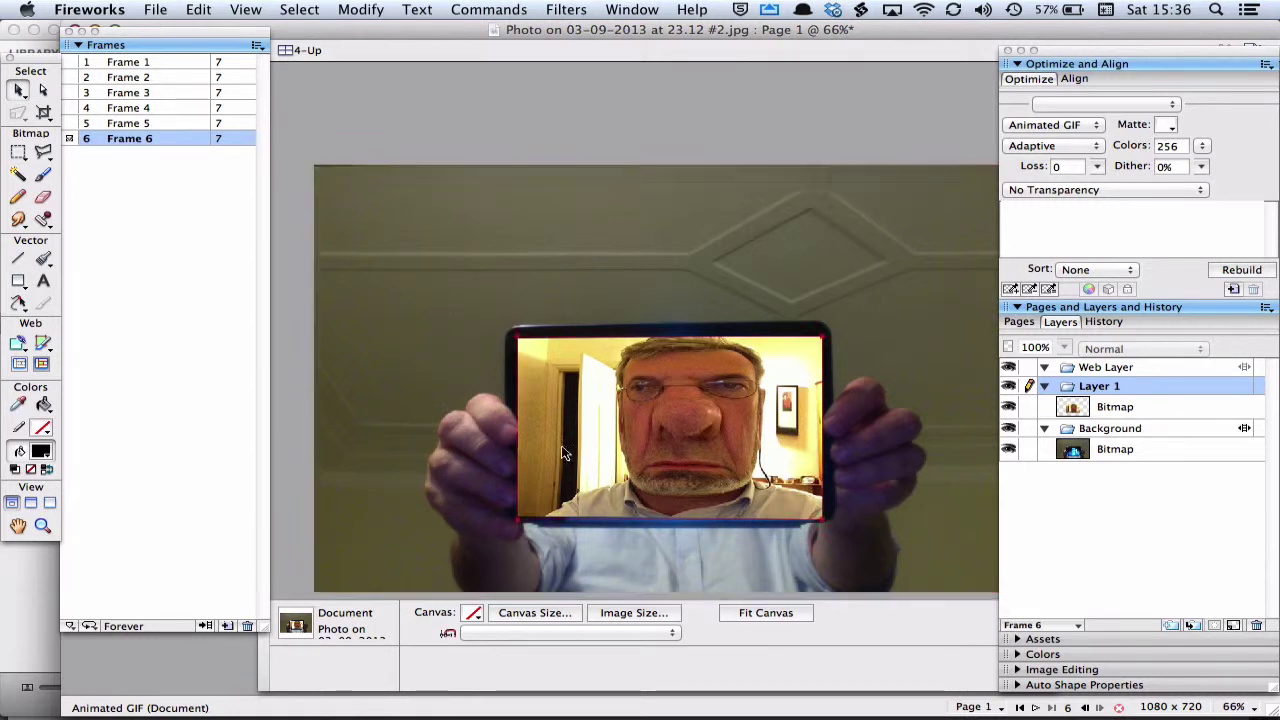
- Play the six-frame animation as a preview, stop it and return to Frame 6
{"action": "left_click", "coordinate": [1034, 709]}
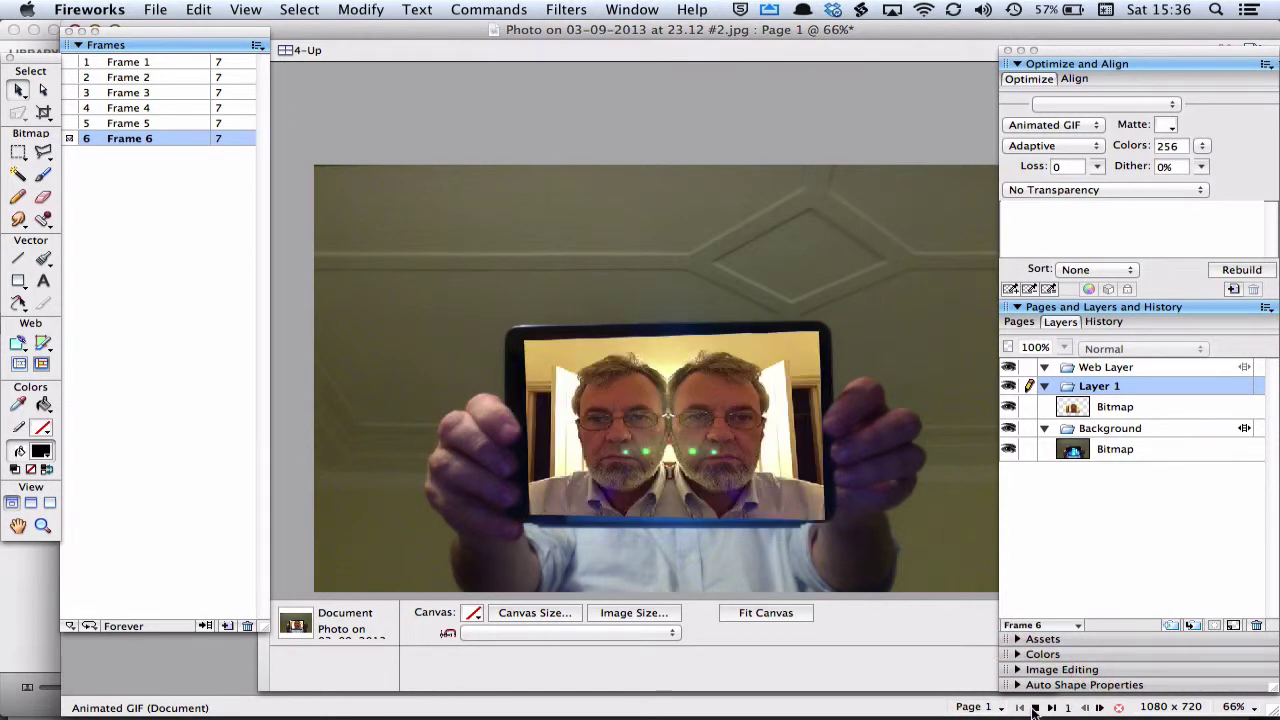
{"action": "left_click", "coordinate": [1034, 709]}
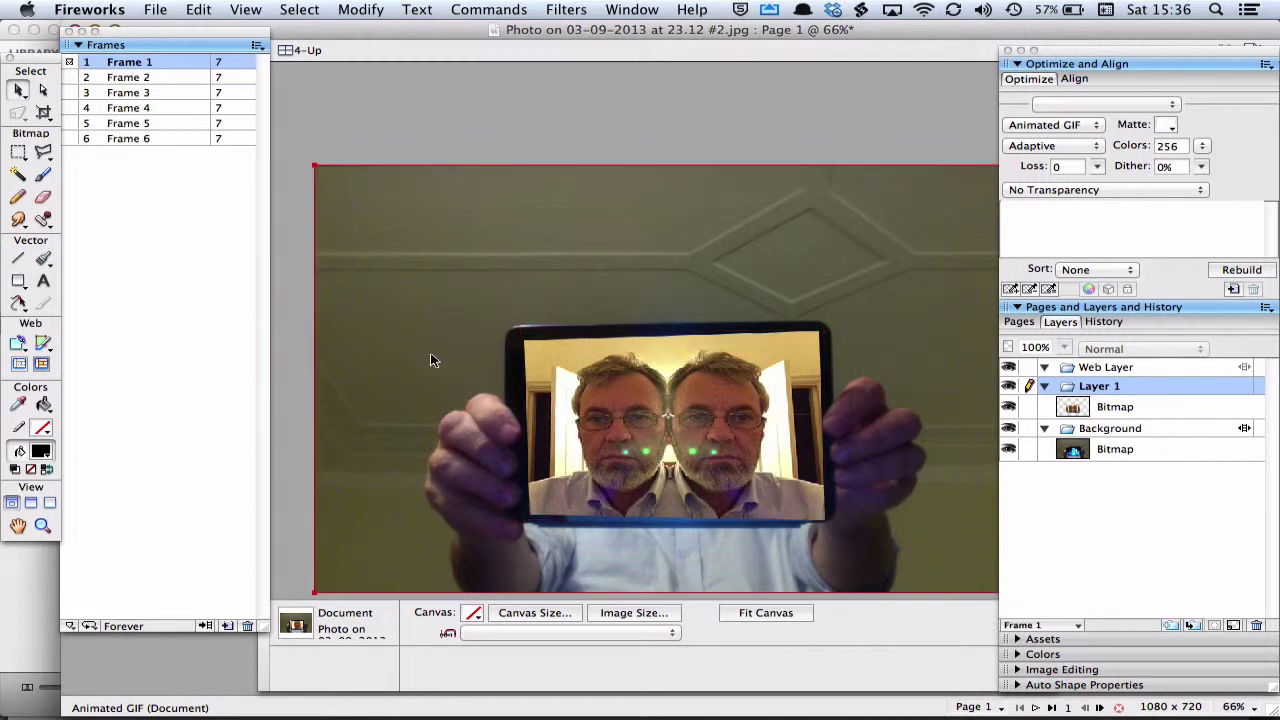
{"action": "left_click", "coordinate": [220, 140]}
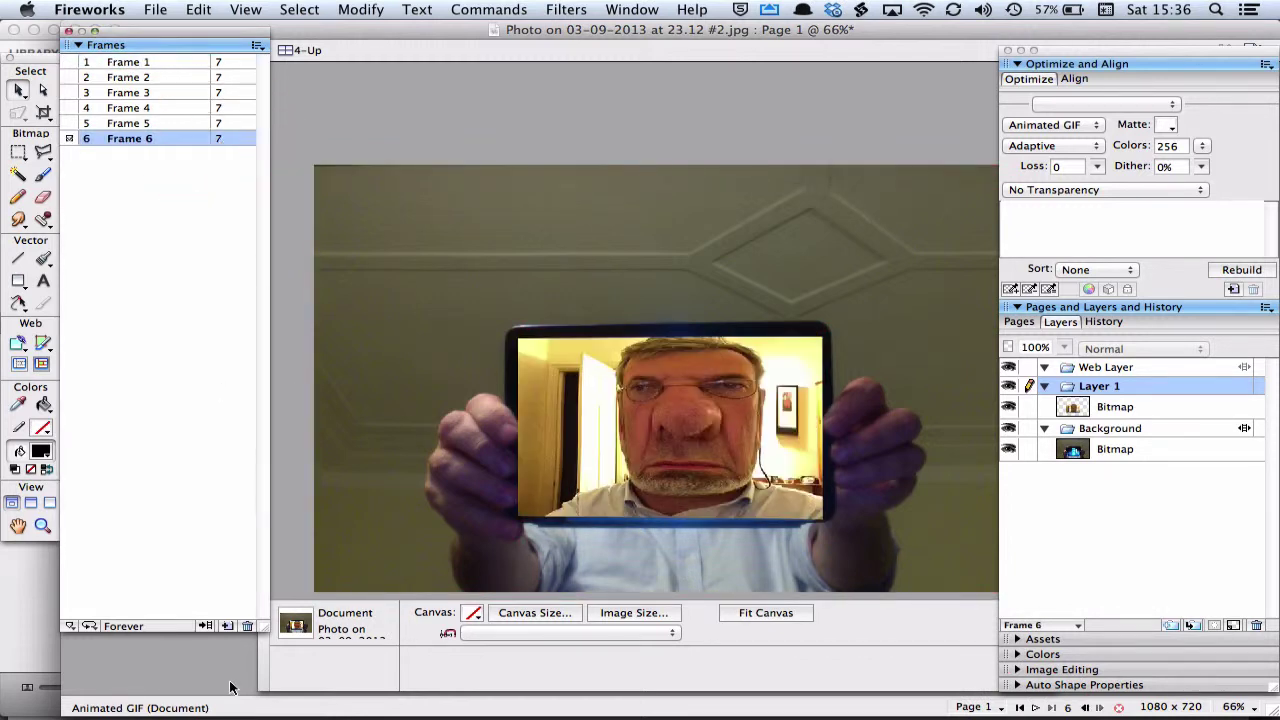
- Add a seventh frame and bring the empty-room photo IMG_0009 from iPhoto into its Layer 1
{"action": "left_click", "coordinate": [229, 627]}
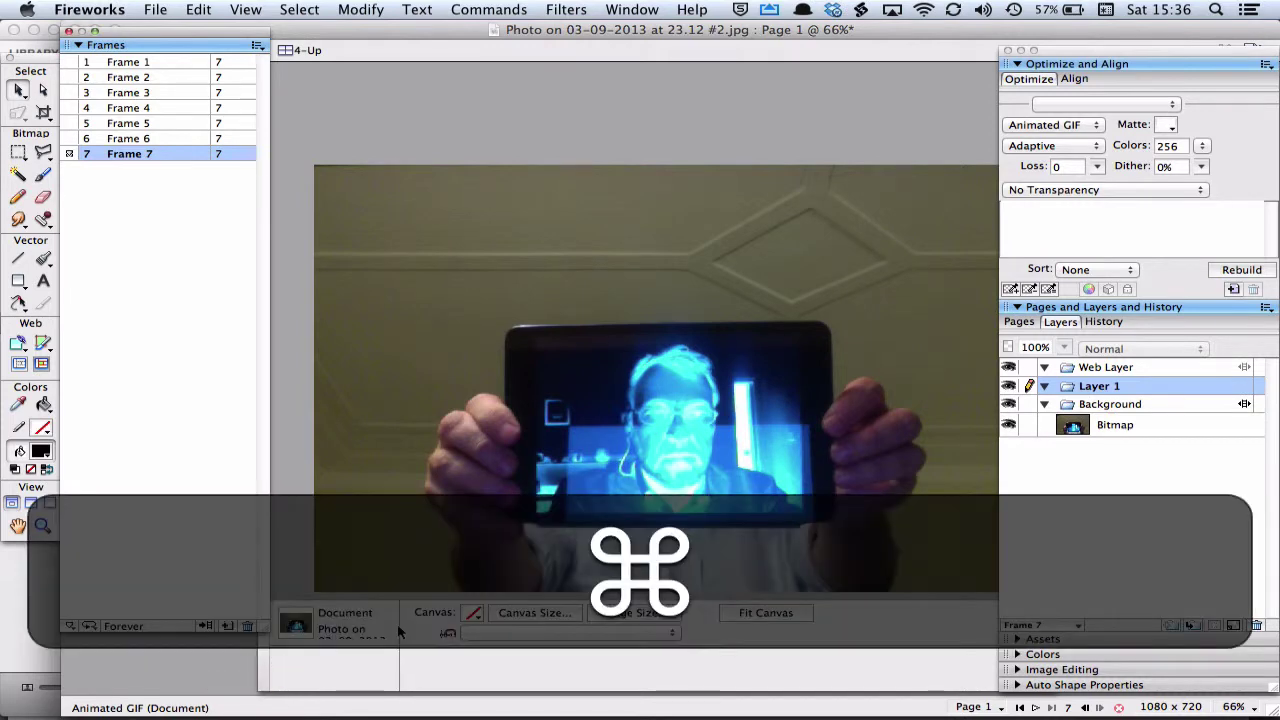
{"action": "key", "text": "super+Tab"}
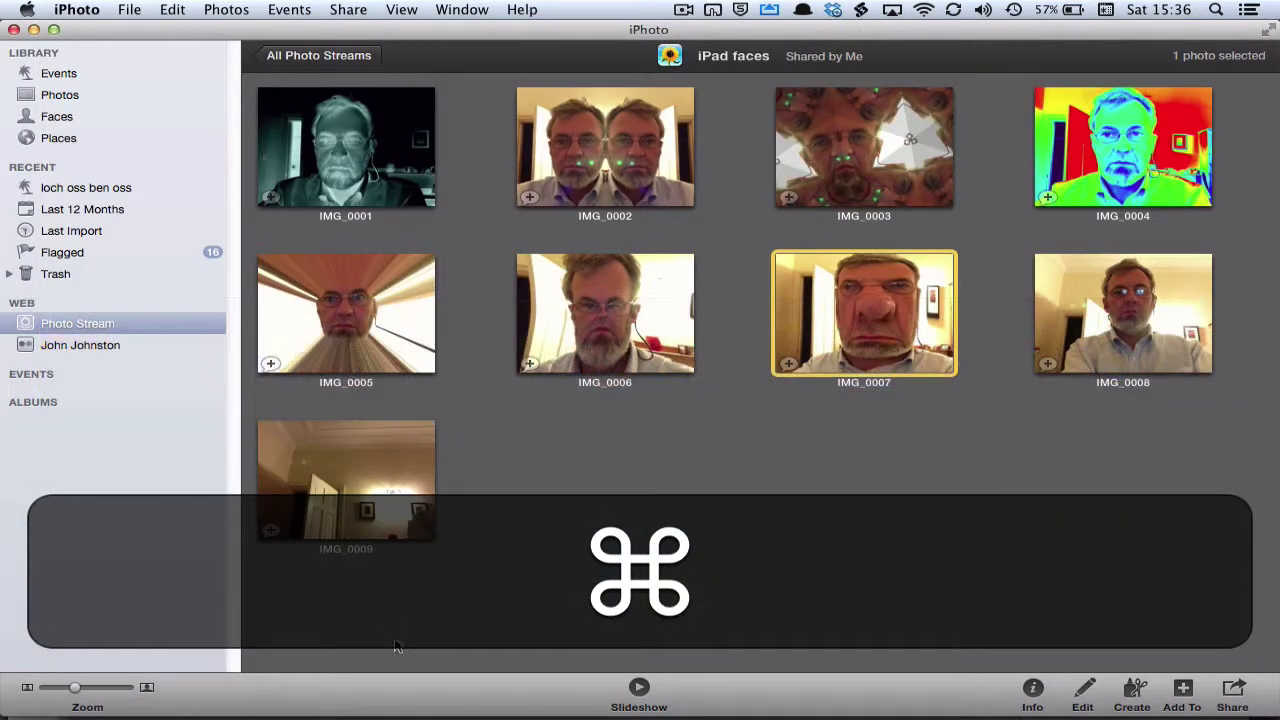
{"action": "left_click_drag", "start_coordinate": [335, 488], "coordinate": [561, 428]}
{"action": "key", "text": "super+Tab"}
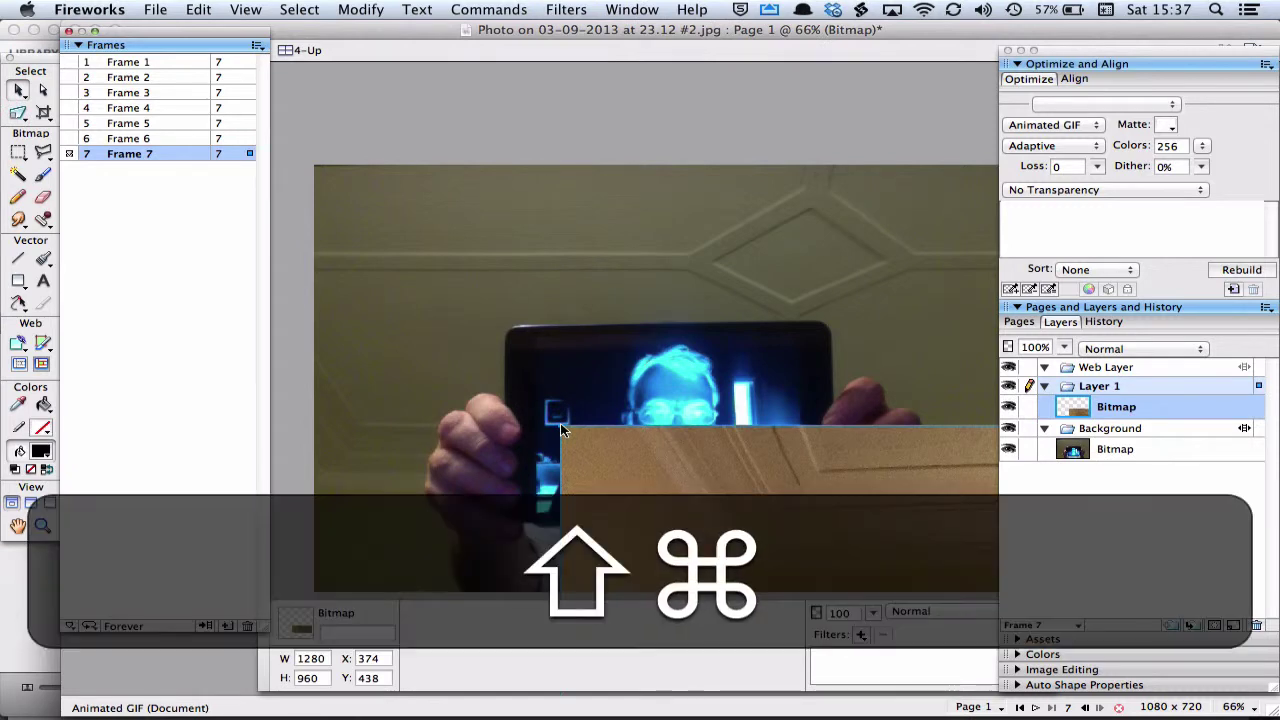
- Scale the empty-room photo to 40% with Numeric Transform and set its X and Y position to 0
{"action": "key", "text": "shift+super+t"}
{"action": "key", "text": "shift+super+Return"}
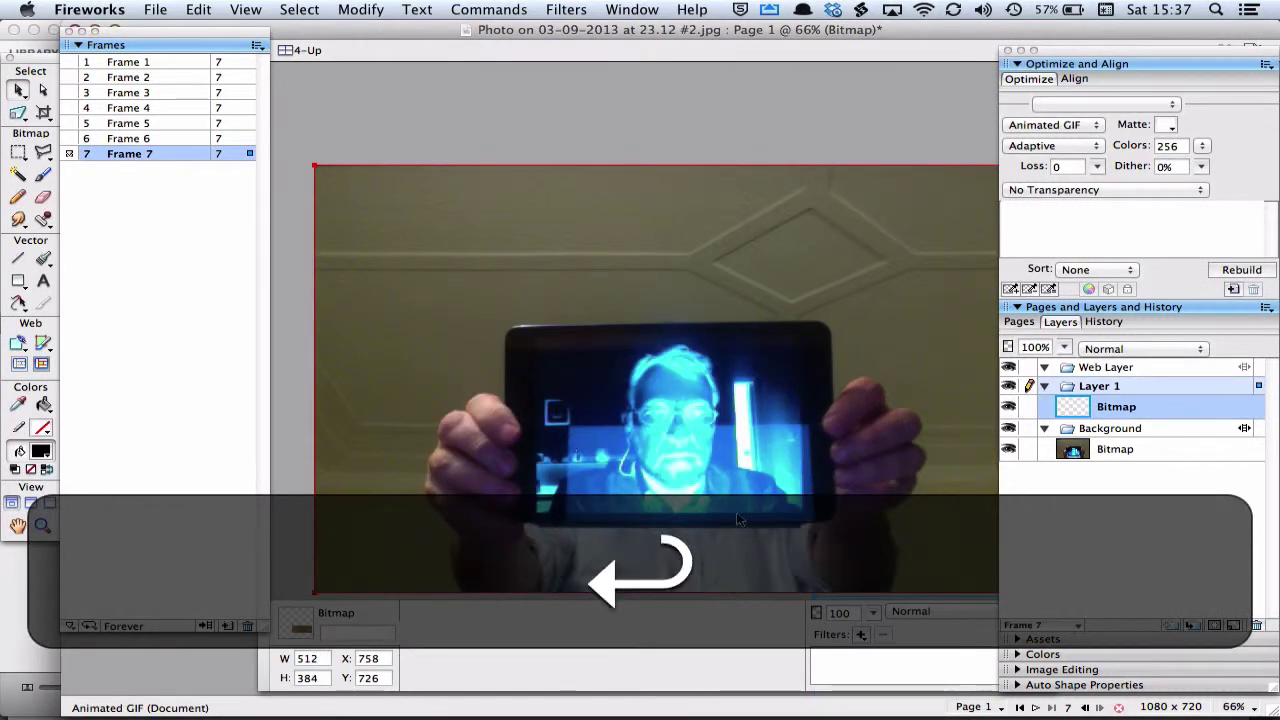
{"action": "left_click", "coordinate": [372, 657]}
{"action": "type", "text": "0"}
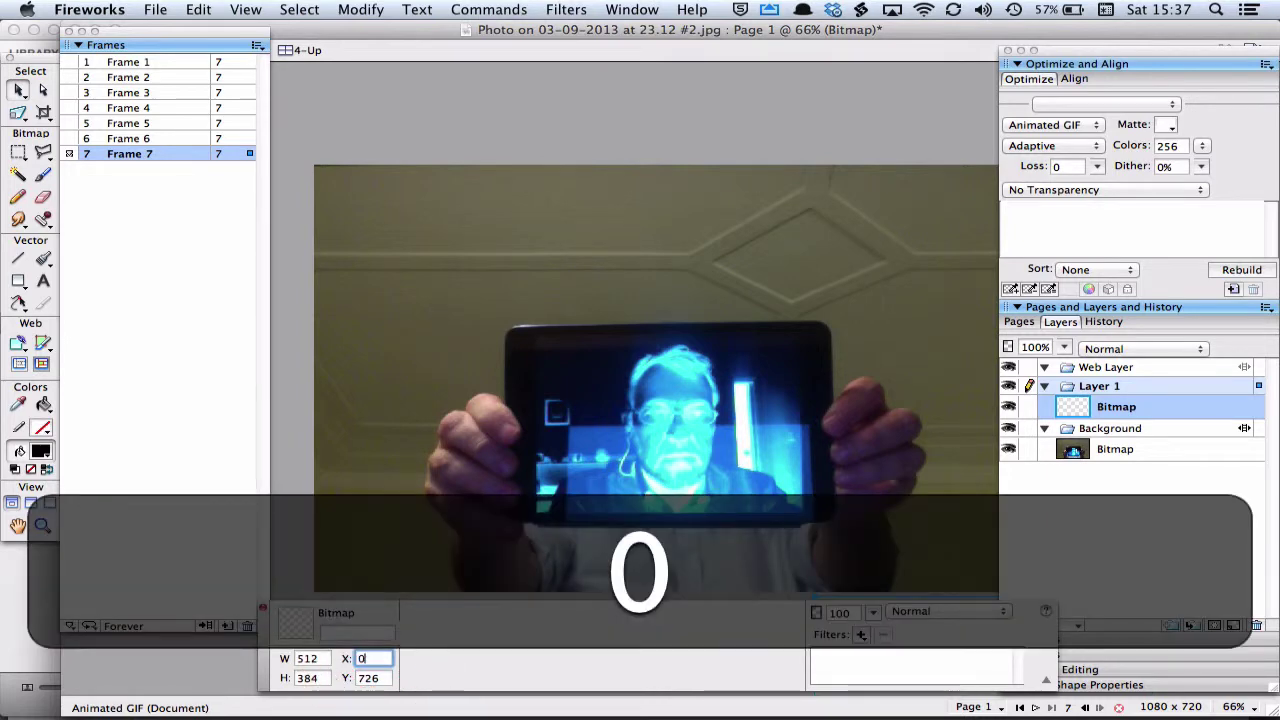
{"action": "key", "text": "Tab"}
{"action": "type", "text": "0"}
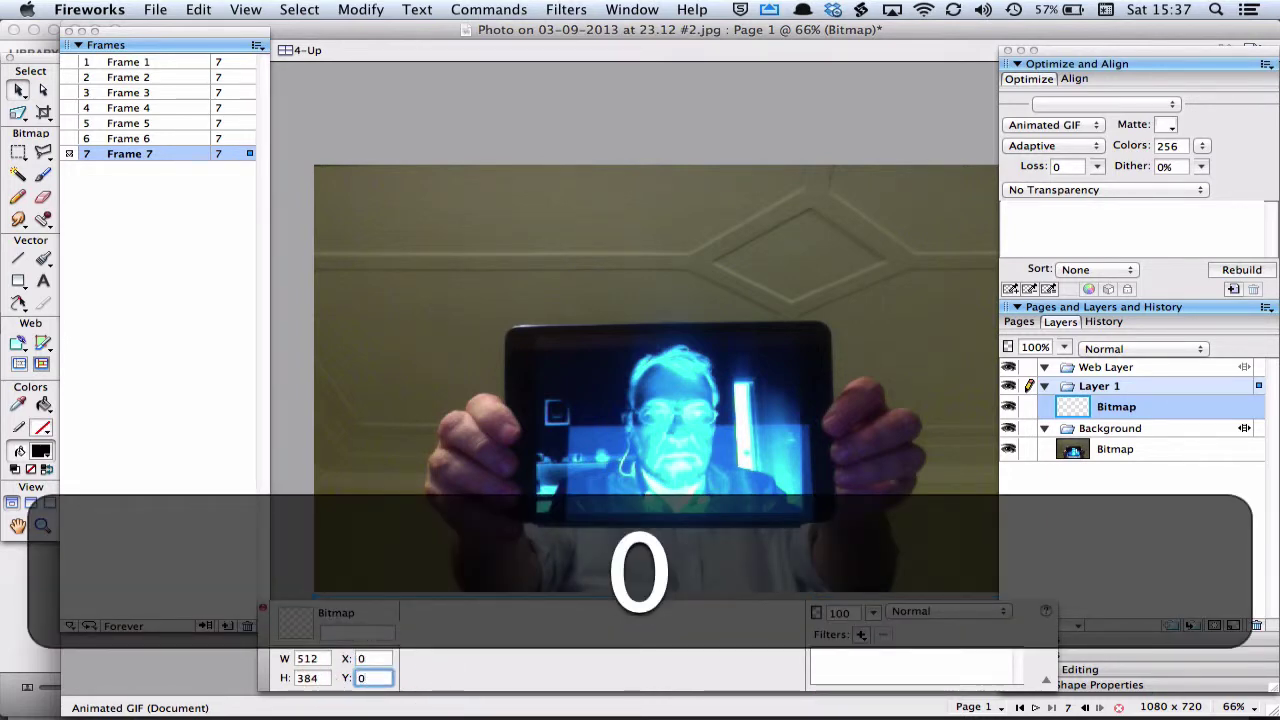
{"action": "key", "text": "Return"}
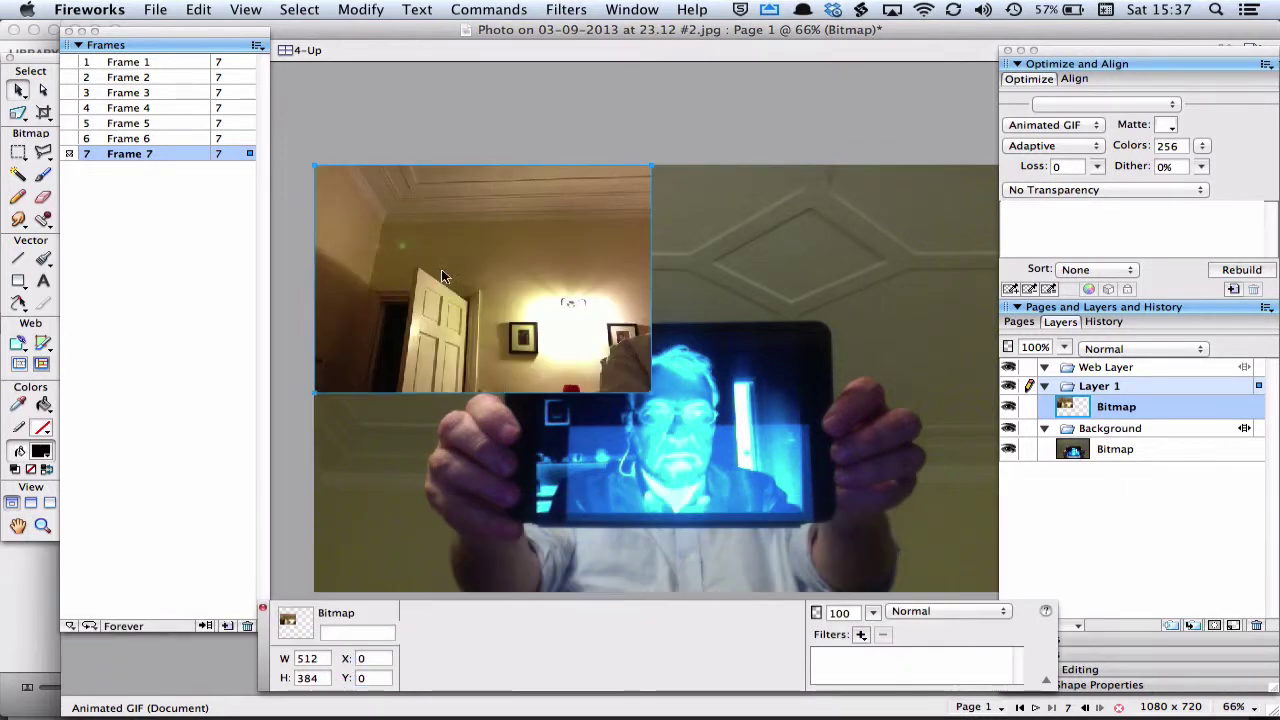
- Move the empty-room photo over the iPad and distort its corners to fit the screen, returning to the Pointer tool
{"action": "left_click_drag", "start_coordinate": [443, 274], "coordinate": [617, 403]}
{"action": "left_click", "coordinate": [18, 114]}
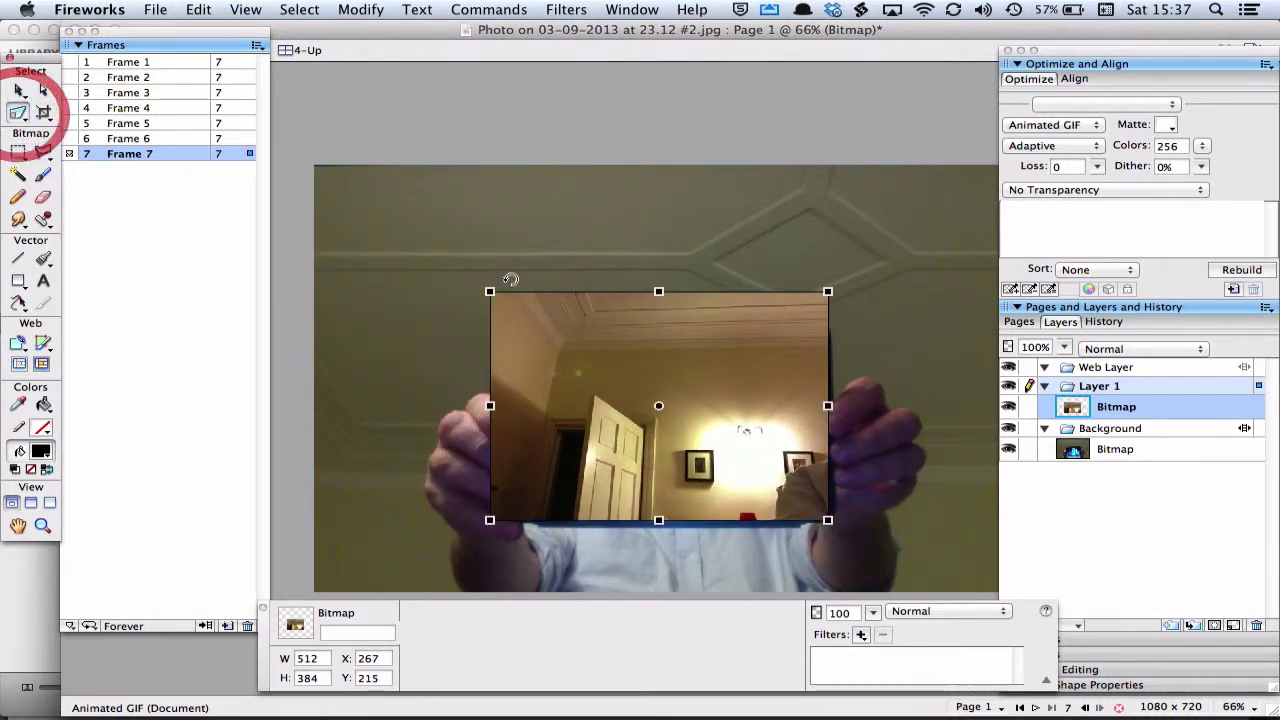
{"action": "left_click_drag", "start_coordinate": [489, 292], "coordinate": [518, 339]}
{"action": "left_click_drag", "start_coordinate": [826, 291], "coordinate": [820, 336]}
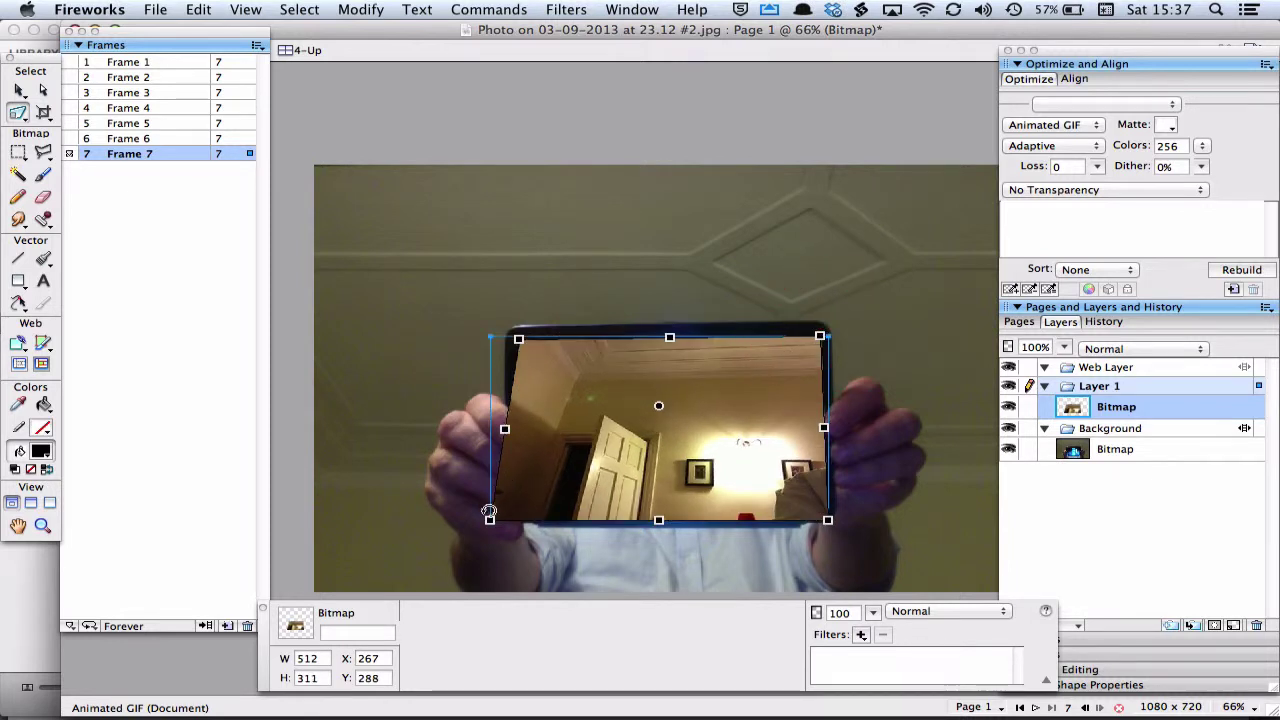
{"action": "left_click_drag", "start_coordinate": [490, 519], "coordinate": [509, 516]}
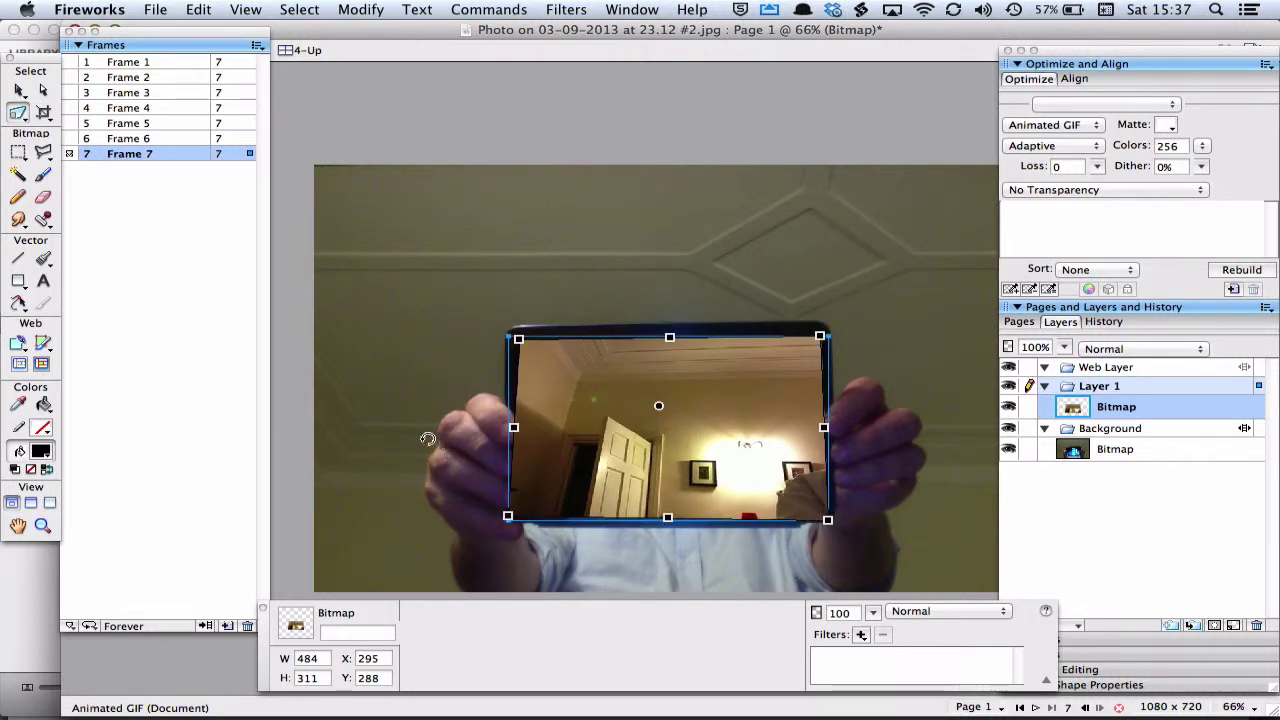
{"action": "key", "text": "v"}
- Bring the portrait photo IMG_0008 from iPhoto into Frame 7's Layer 1 and move it over most of the canvas
{"action": "key", "text": "super+Tab"}
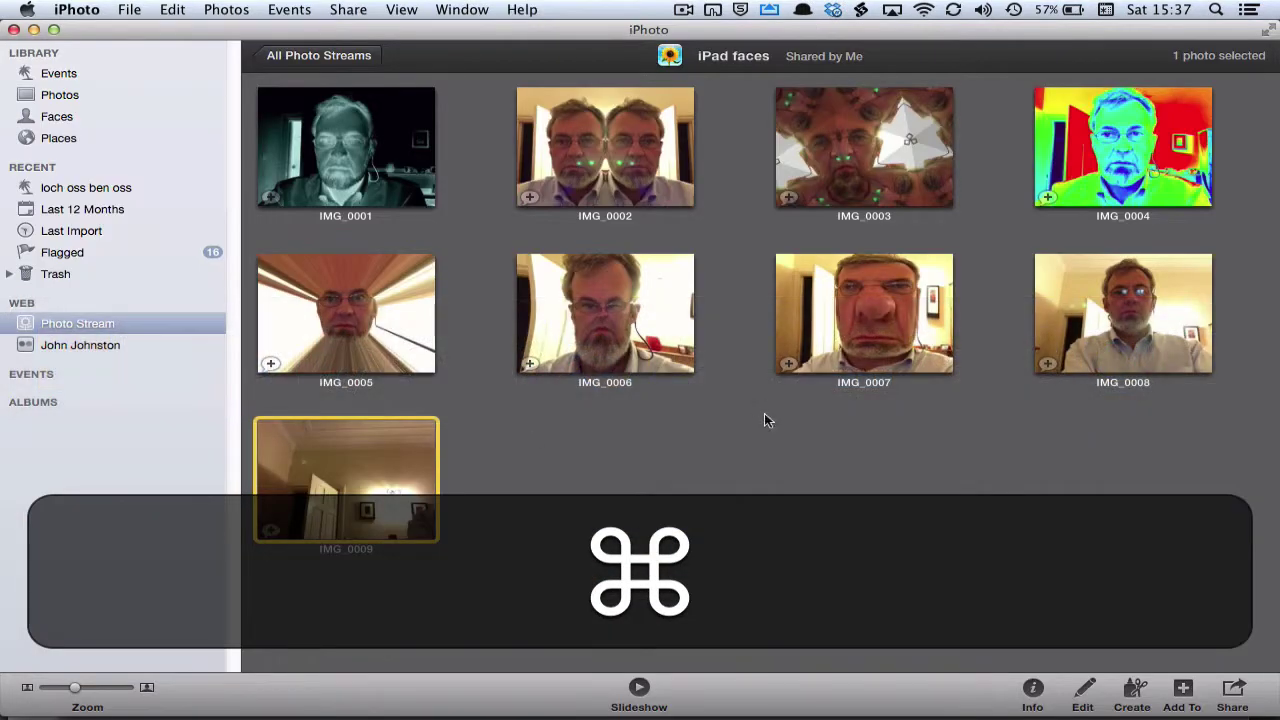
{"action": "left_click_drag", "start_coordinate": [1128, 330], "coordinate": [700, 348]}
{"action": "key", "text": "super+Tab"}
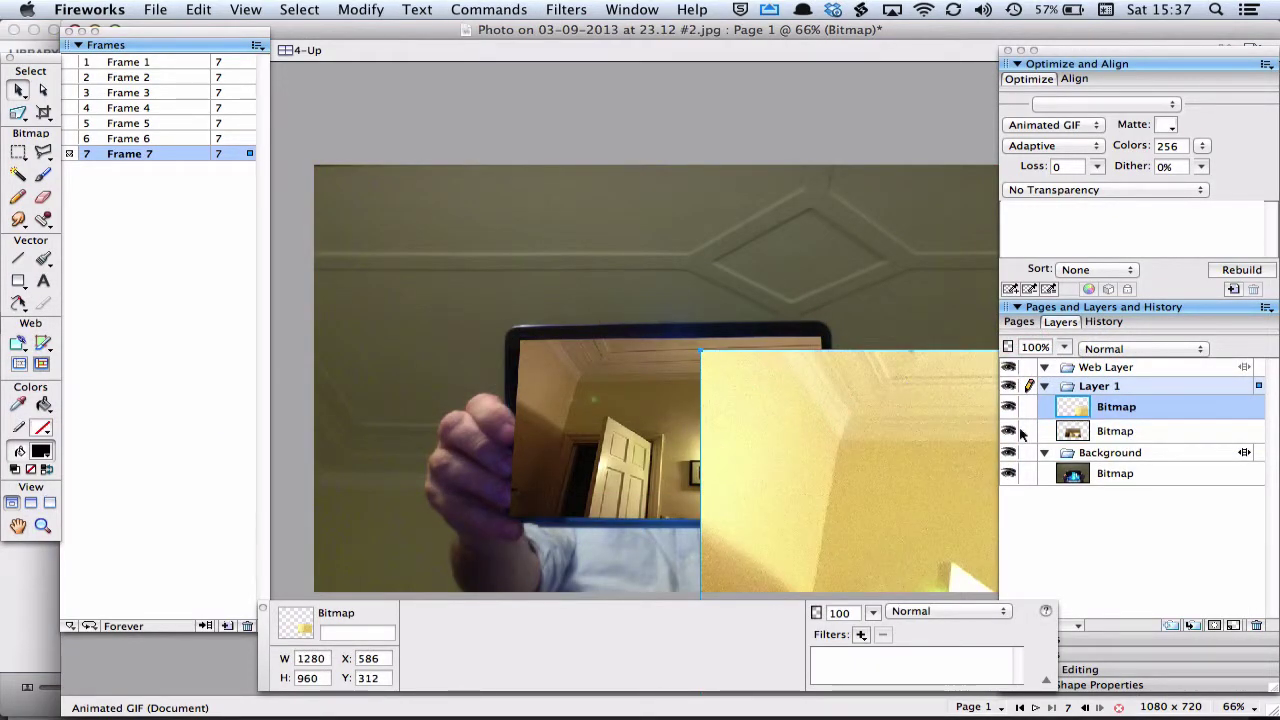
{"action": "left_click", "coordinate": [1078, 410]}
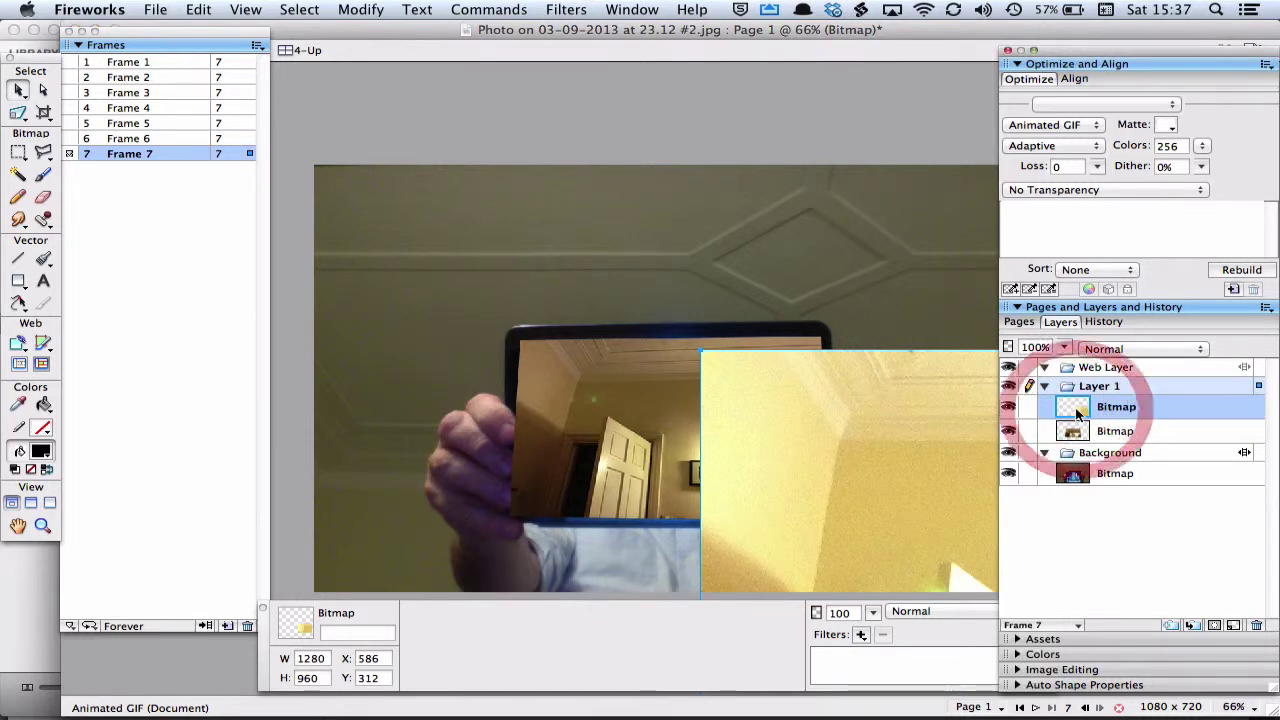
{"action": "left_click_drag", "start_coordinate": [861, 437], "coordinate": [310, 92]}
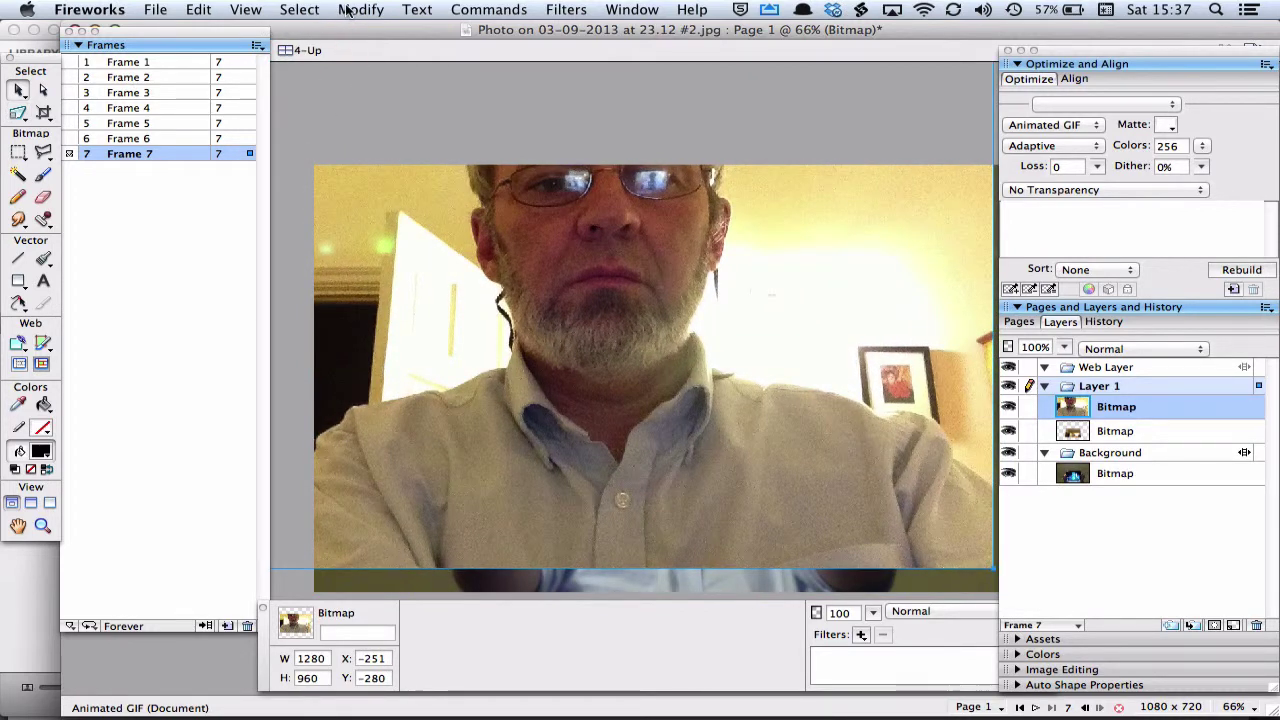
- Scale the portrait photo to 90% and reposition it at about X -141, Y -156
{"action": "key", "text": "shift+super+t"}
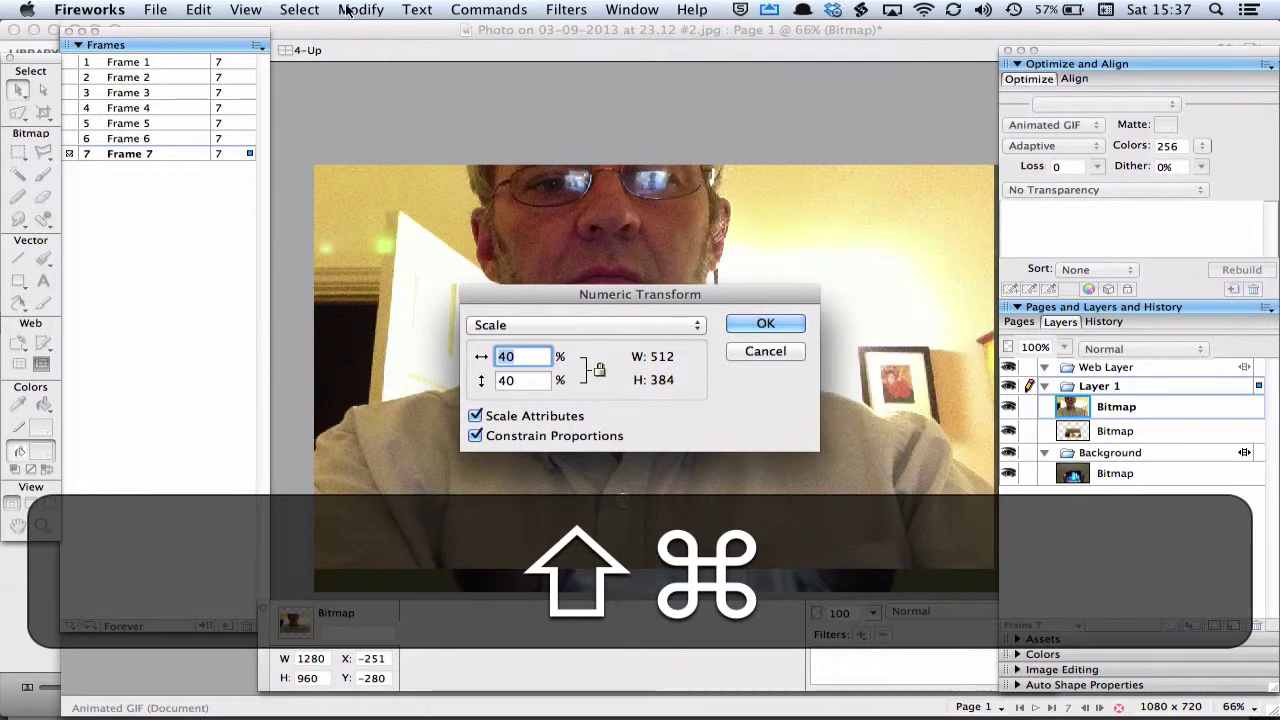
{"action": "type", "text": "90"}
{"action": "key", "text": "Return"}
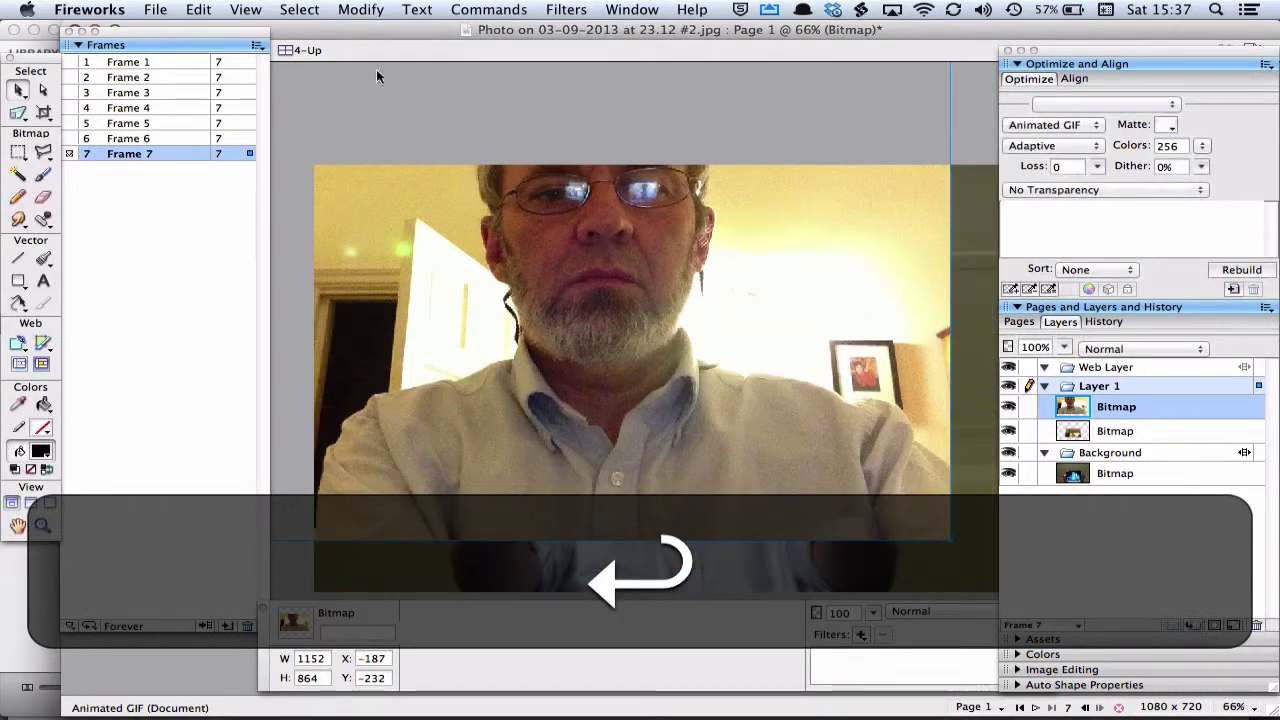
{"action": "left_click_drag", "start_coordinate": [520, 290], "coordinate": [517, 296]}
- Outline the man's shirt from shoulder to shoulder, following the collar below the neck, with the freehand Lasso tool
{"action": "left_click", "coordinate": [43, 152]}
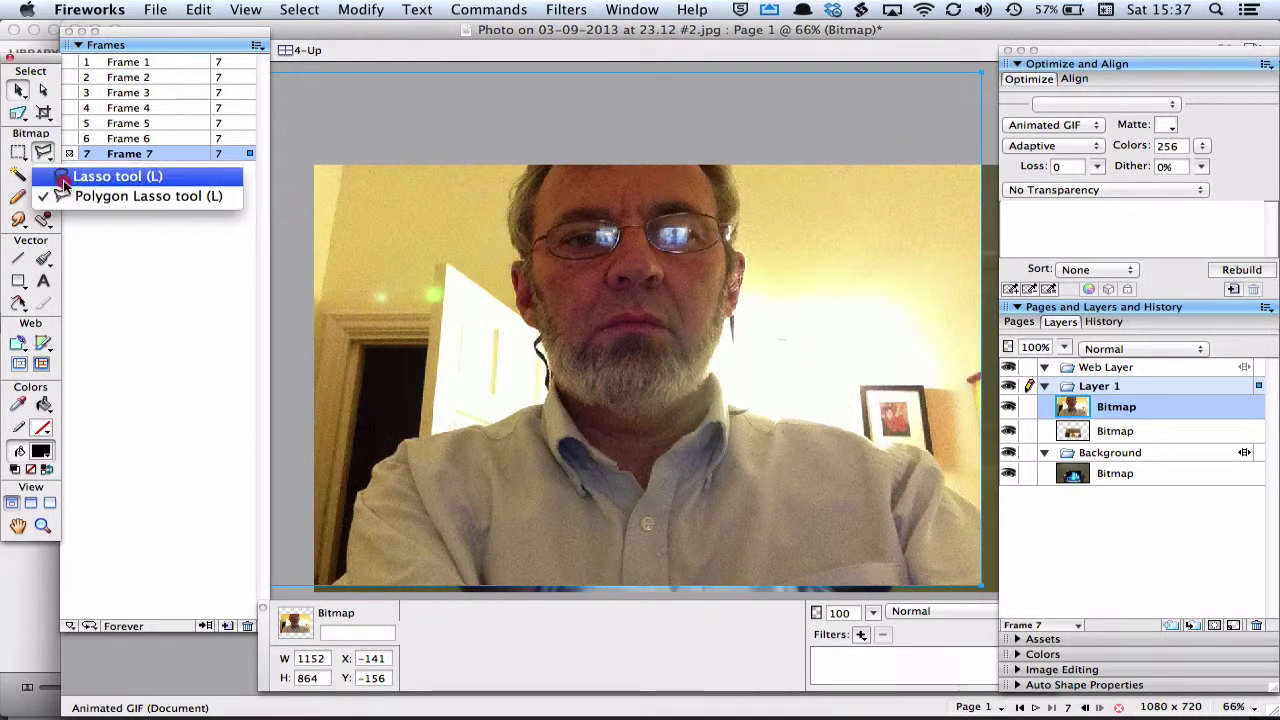
{"action": "left_click", "coordinate": [62, 176]}
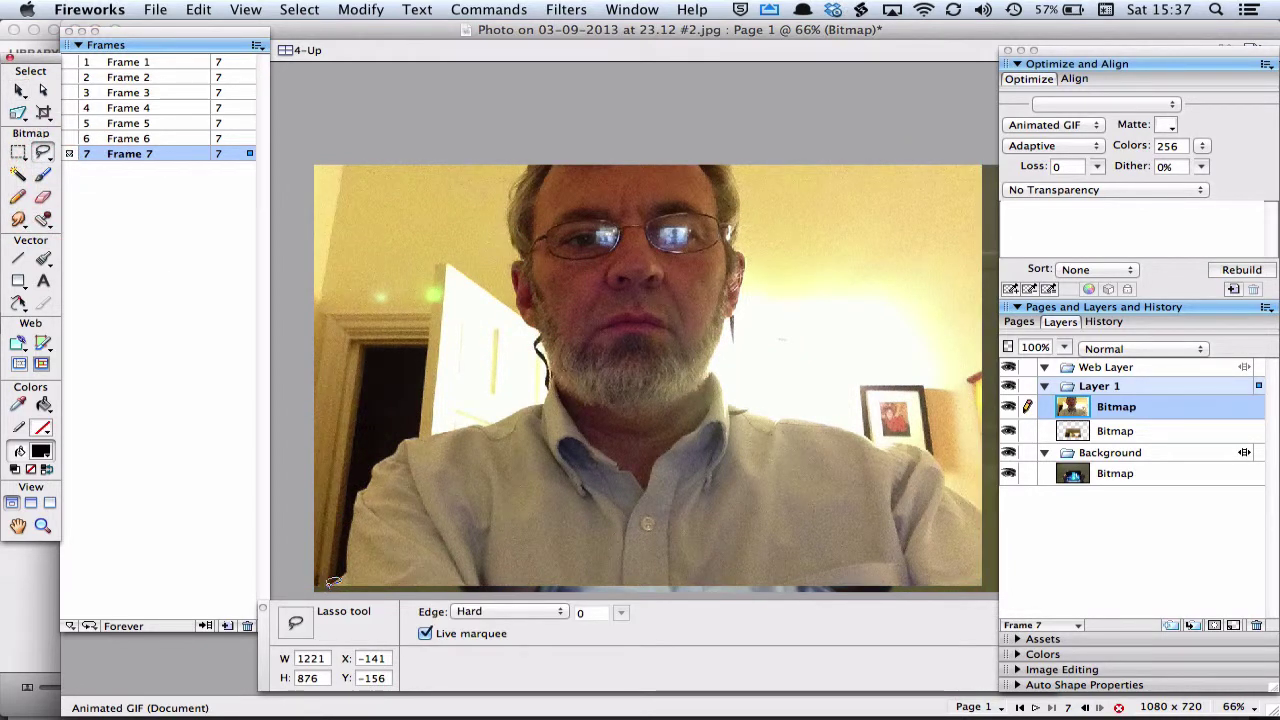
{"action": "left_click_drag", "start_coordinate": [348, 558], "coordinate": [350, 525]}
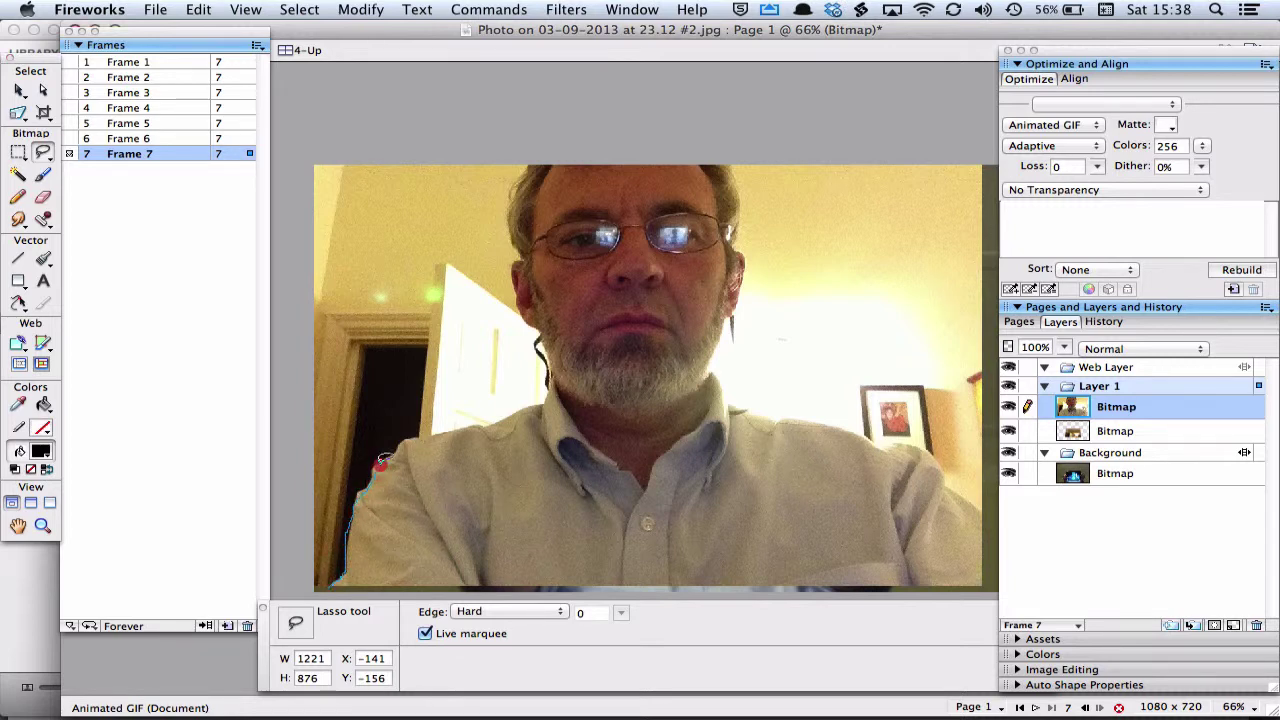
{"action": "mouse_move", "coordinate": [390, 455]}
{"action": "left_mouse_down"}
{"action": "mouse_move", "coordinate": [545, 408]}
{"action": "mouse_move", "coordinate": [557, 387]}
{"action": "mouse_move", "coordinate": [631, 470]}
{"action": "left_mouse_up"}
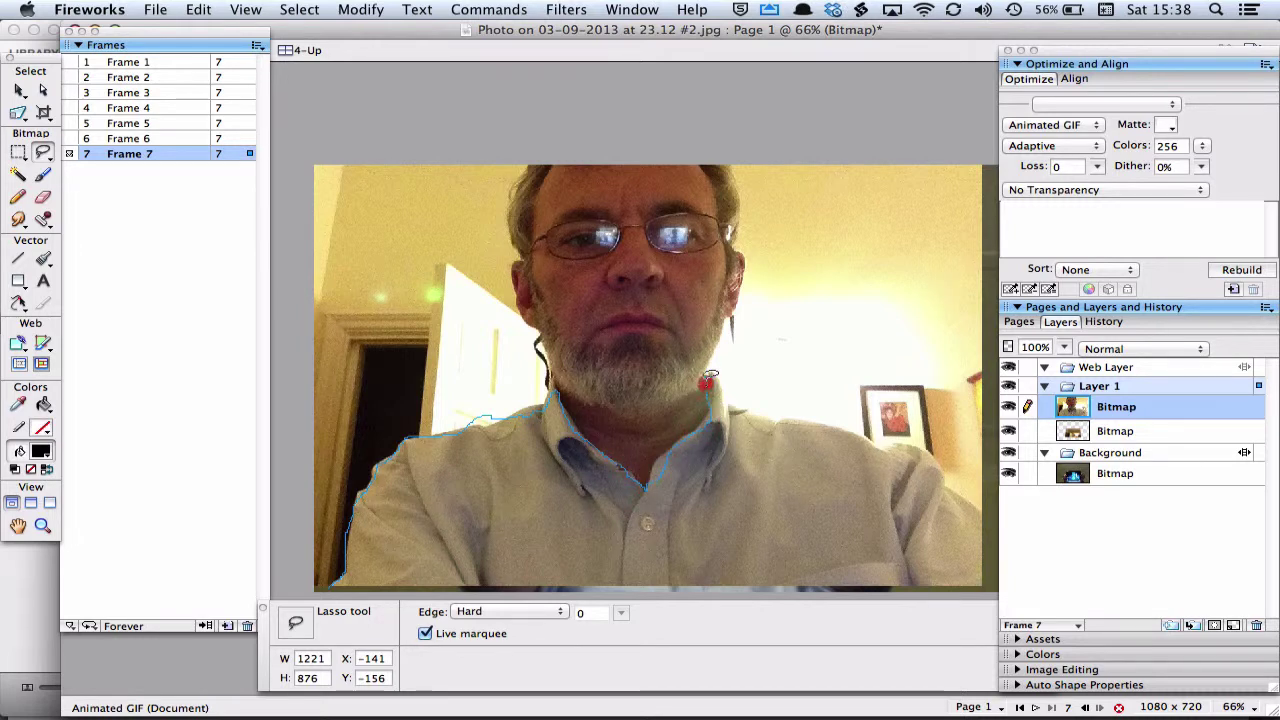
{"action": "mouse_move", "coordinate": [708, 378]}
{"action": "left_mouse_down"}
{"action": "mouse_move", "coordinate": [765, 421]}
{"action": "mouse_move", "coordinate": [839, 423]}
{"action": "mouse_move", "coordinate": [929, 450]}
{"action": "mouse_move", "coordinate": [975, 508]}
{"action": "left_mouse_up"}
{"action": "mouse_move", "coordinate": [999, 566]}
{"action": "left_mouse_down"}
{"action": "mouse_move", "coordinate": [993, 597]}
{"action": "mouse_move", "coordinate": [956, 601]}
{"action": "mouse_move", "coordinate": [783, 590]}
{"action": "left_mouse_up"}
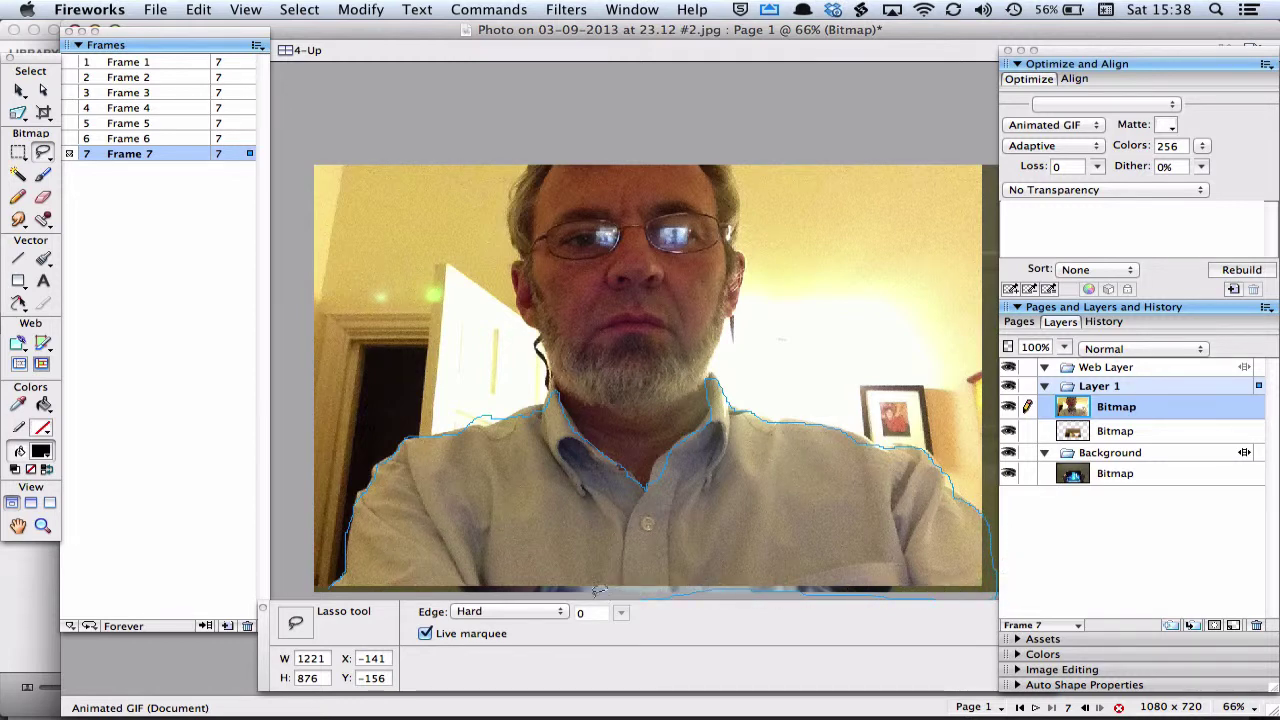
{"action": "left_click_drag", "start_coordinate": [598, 590], "coordinate": [458, 581]}
{"action": "left_click_drag", "start_coordinate": [322, 584], "coordinate": [322, 585]}
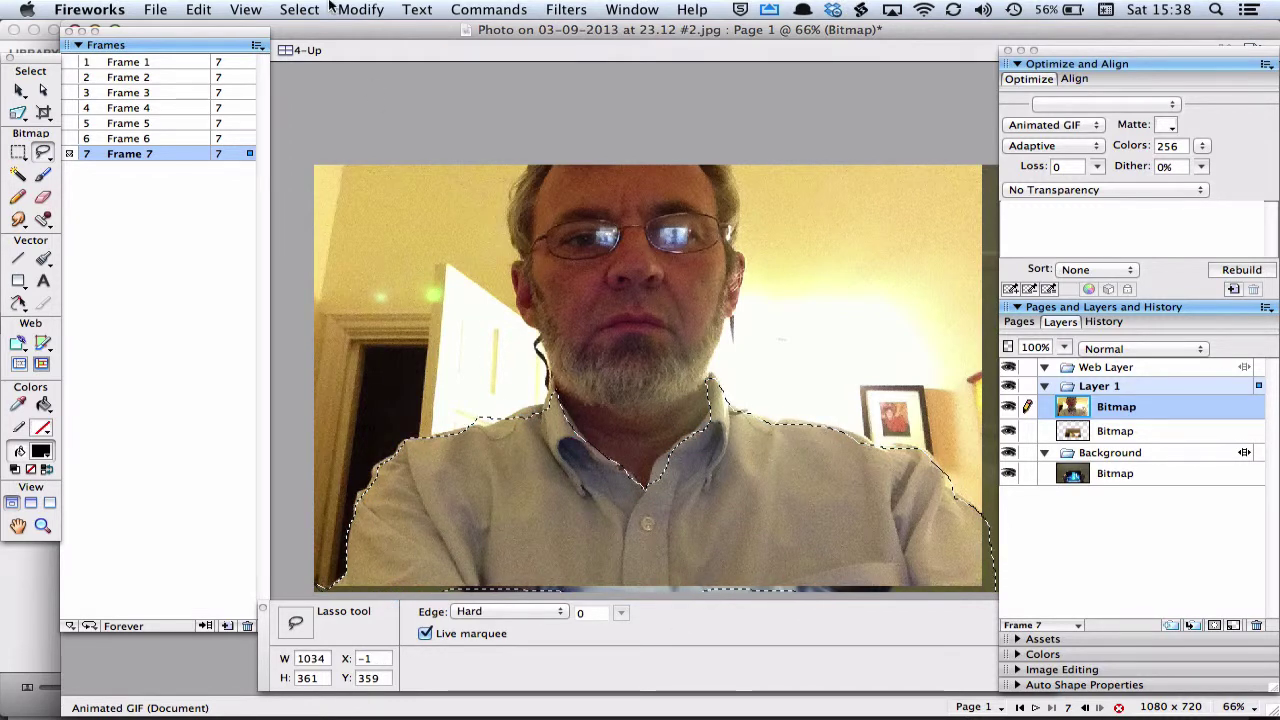
- Invert the shirt selection and delete the head and background from the portrait photo
{"action": "left_click", "coordinate": [299, 10]}
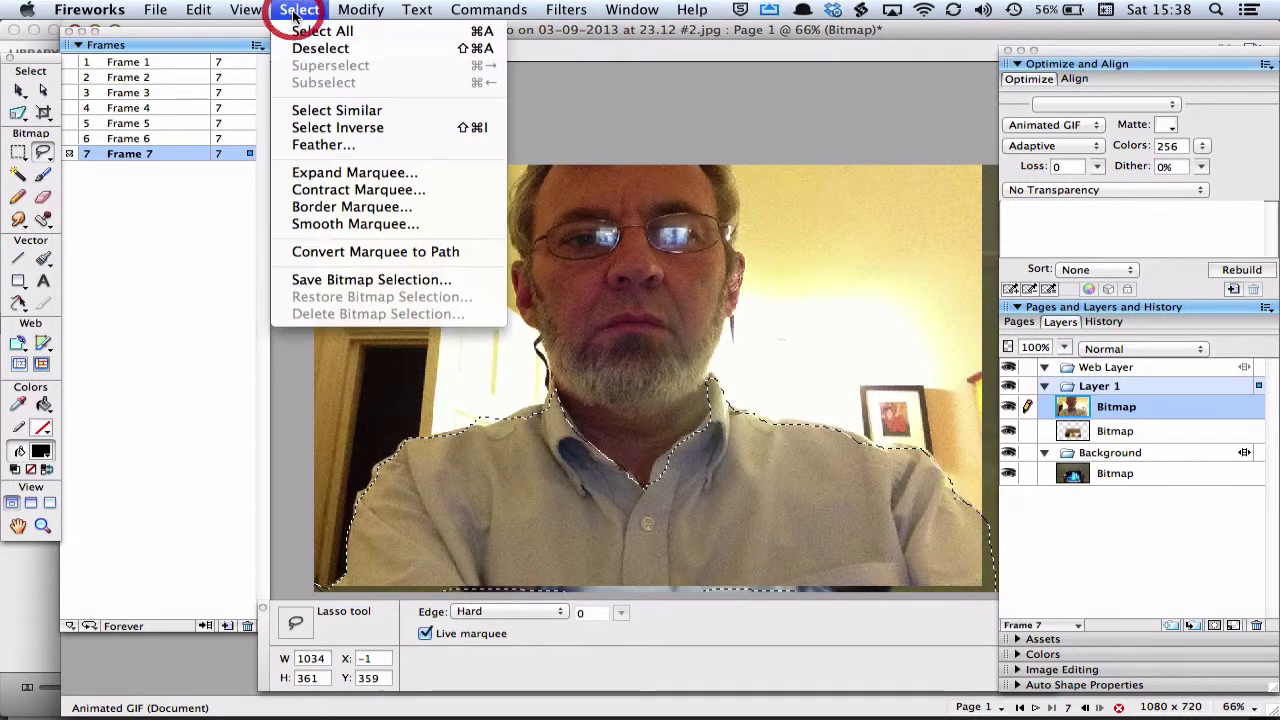
{"action": "left_click", "coordinate": [330, 128]}
{"action": "key", "text": "BackSpace"}
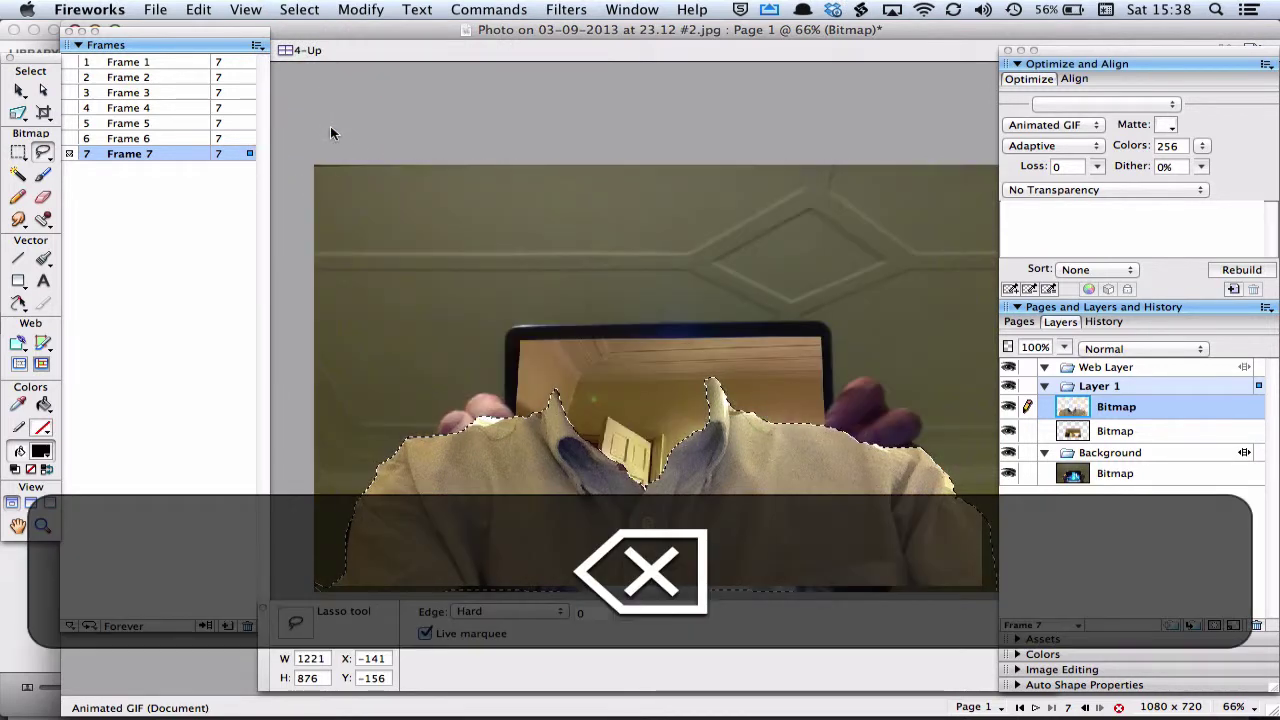
- Drop the selection, then lasso the bright leftover fragment above the shirt's left shoulder and delete it
{"action": "left_click", "coordinate": [505, 438]}
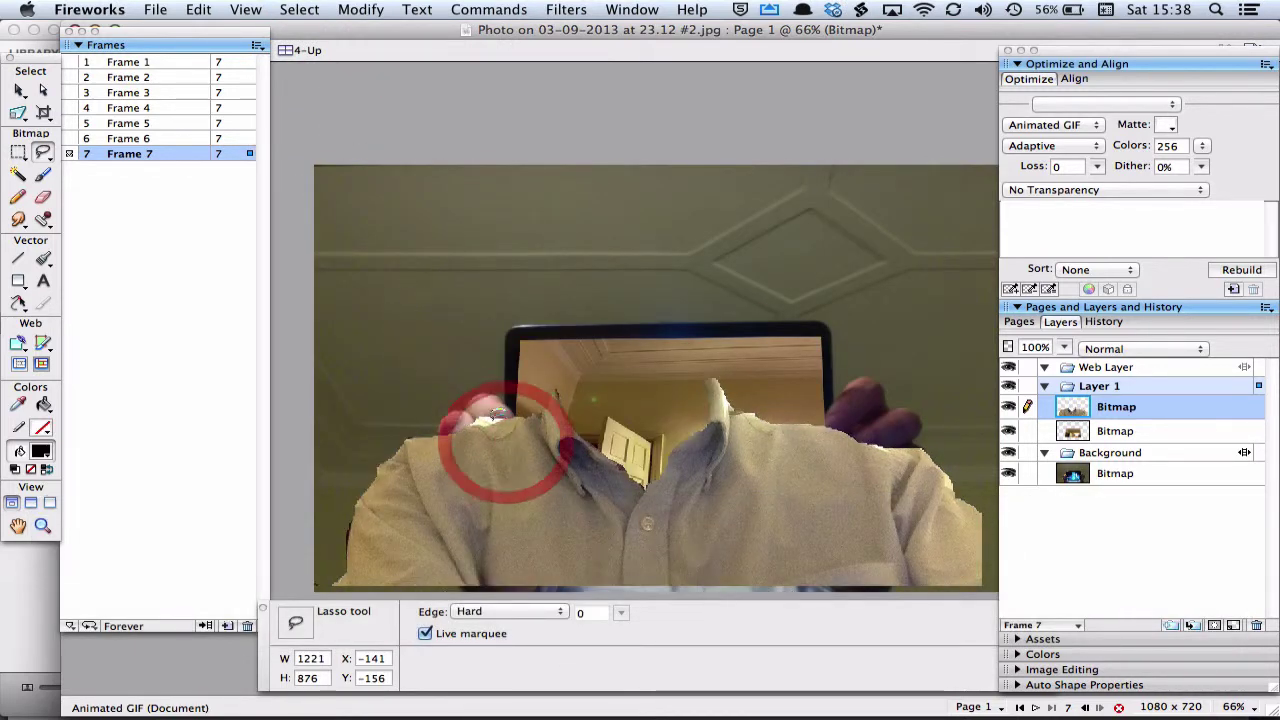
{"action": "mouse_move", "coordinate": [500, 415]}
{"action": "left_mouse_down"}
{"action": "mouse_move", "coordinate": [466, 427]}
{"action": "mouse_move", "coordinate": [455, 406]}
{"action": "mouse_move", "coordinate": [510, 402]}
{"action": "mouse_move", "coordinate": [495, 400]}
{"action": "left_mouse_up"}
{"action": "key", "text": "BackSpace"}
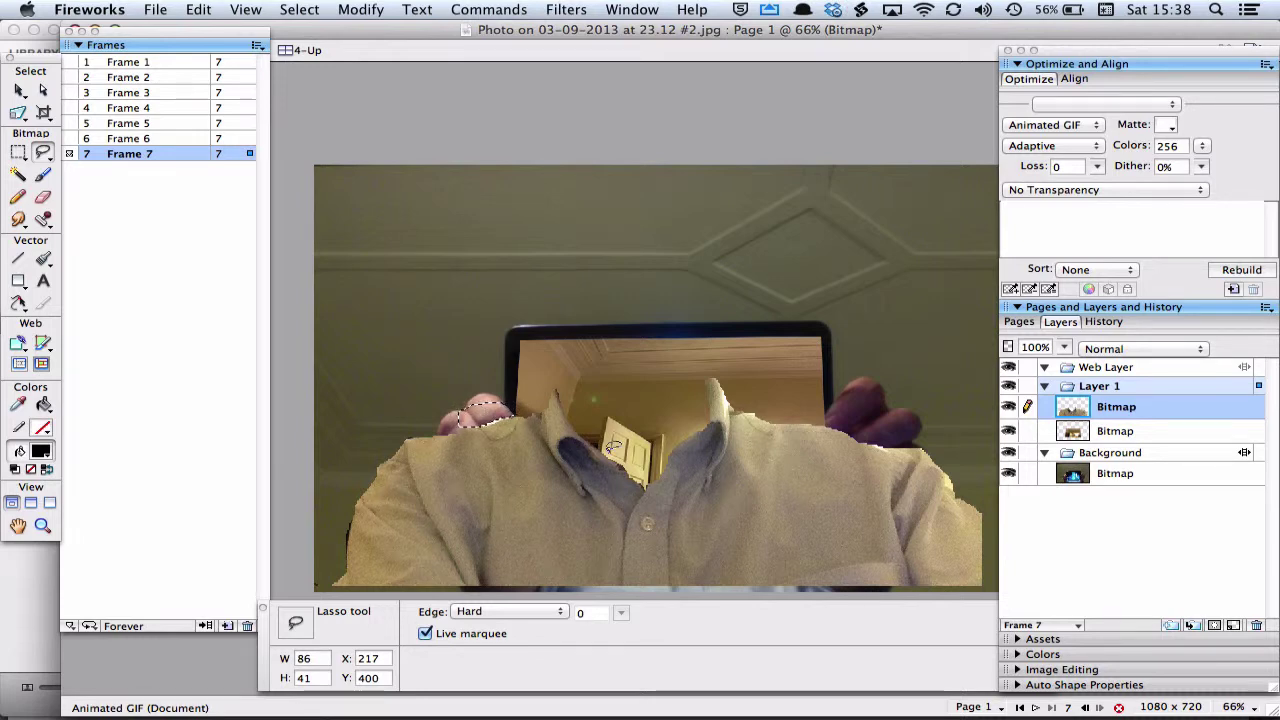
- Drop the selection and scale the shirt cut-out to about 466 x 161 px, fitting it over the lower part of the iPad screen
{"action": "key", "text": "shift+super+a"}
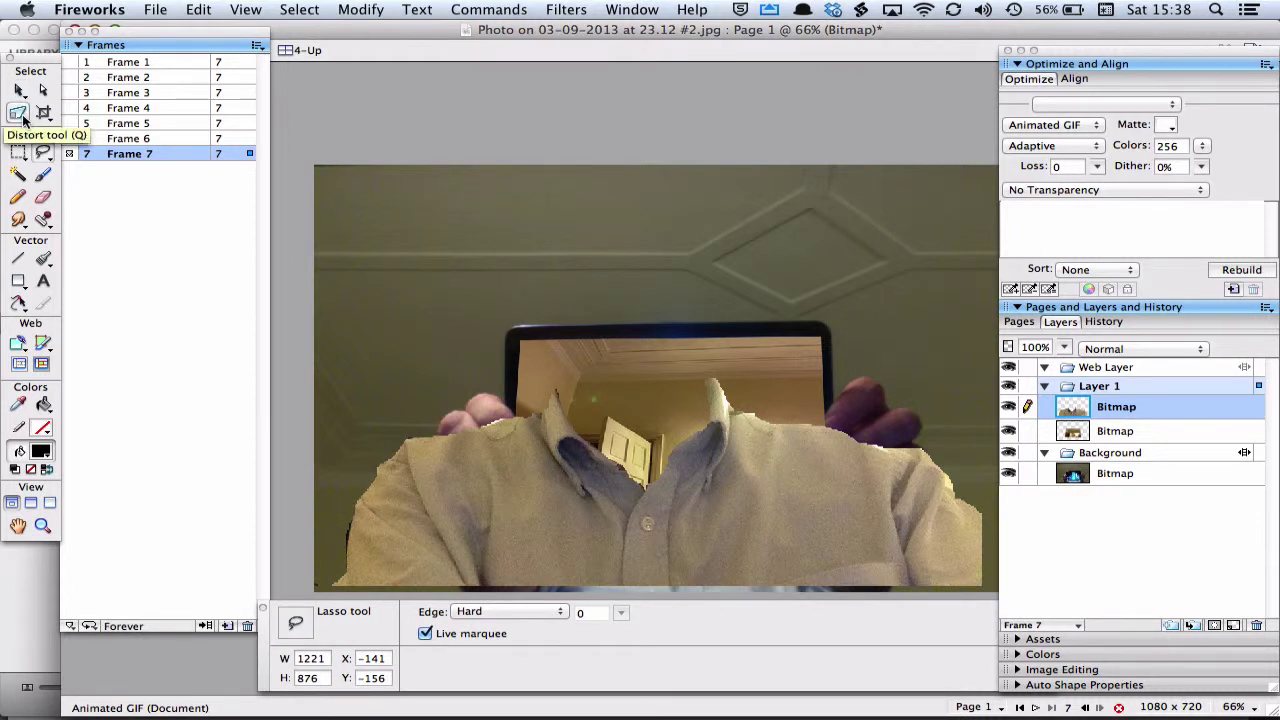
{"action": "left_click_drag", "start_coordinate": [18, 113], "coordinate": [38, 137]}
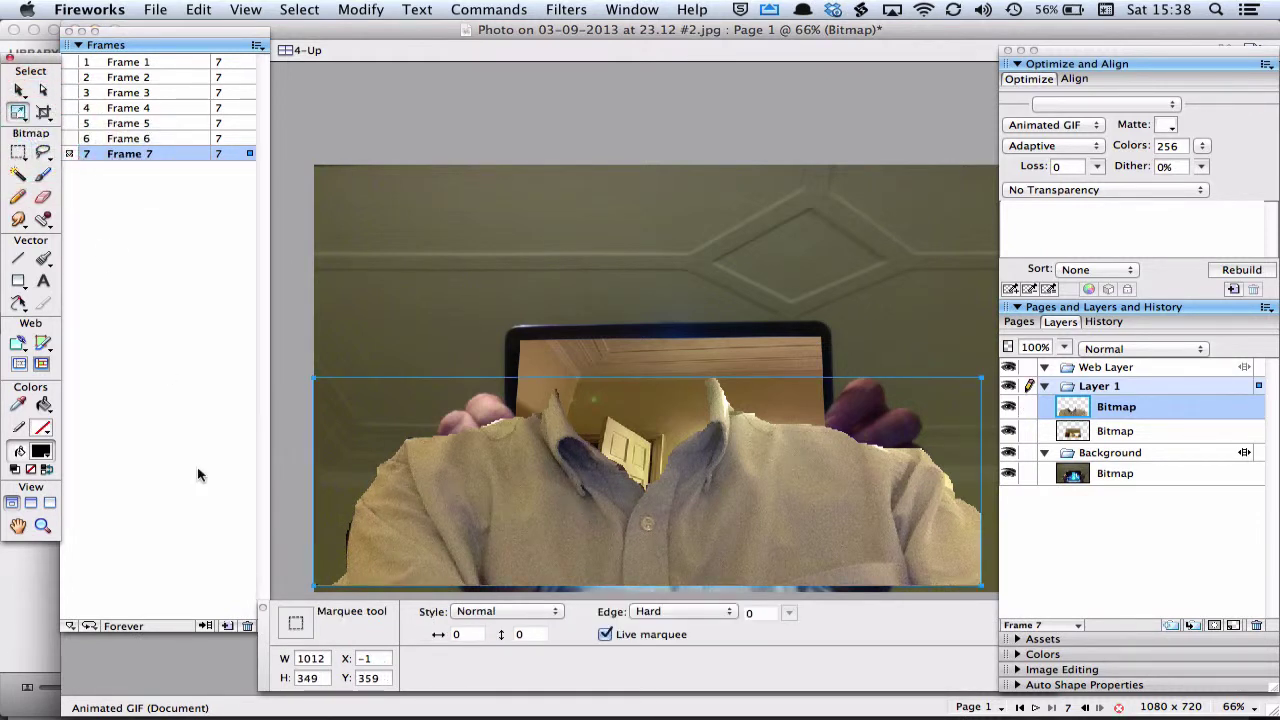
{"action": "left_click", "coordinate": [19, 110]}
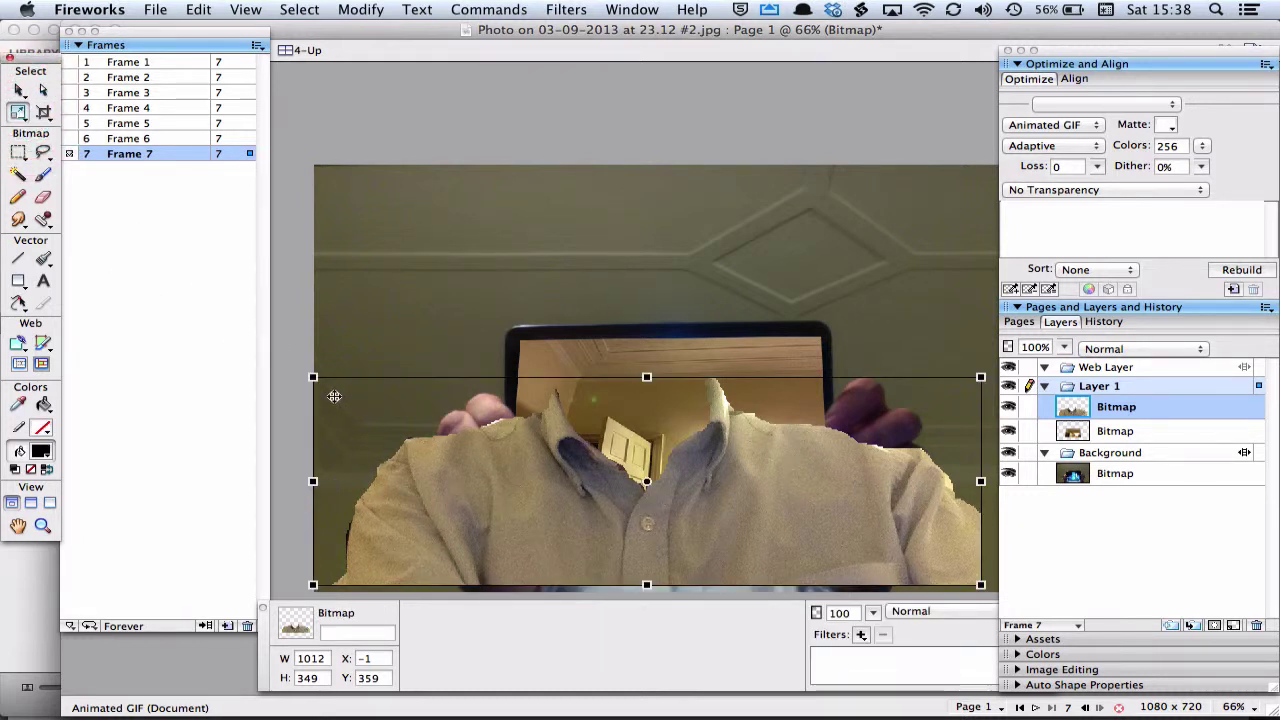
{"action": "left_click_drag", "start_coordinate": [313, 378], "coordinate": [514, 430]}
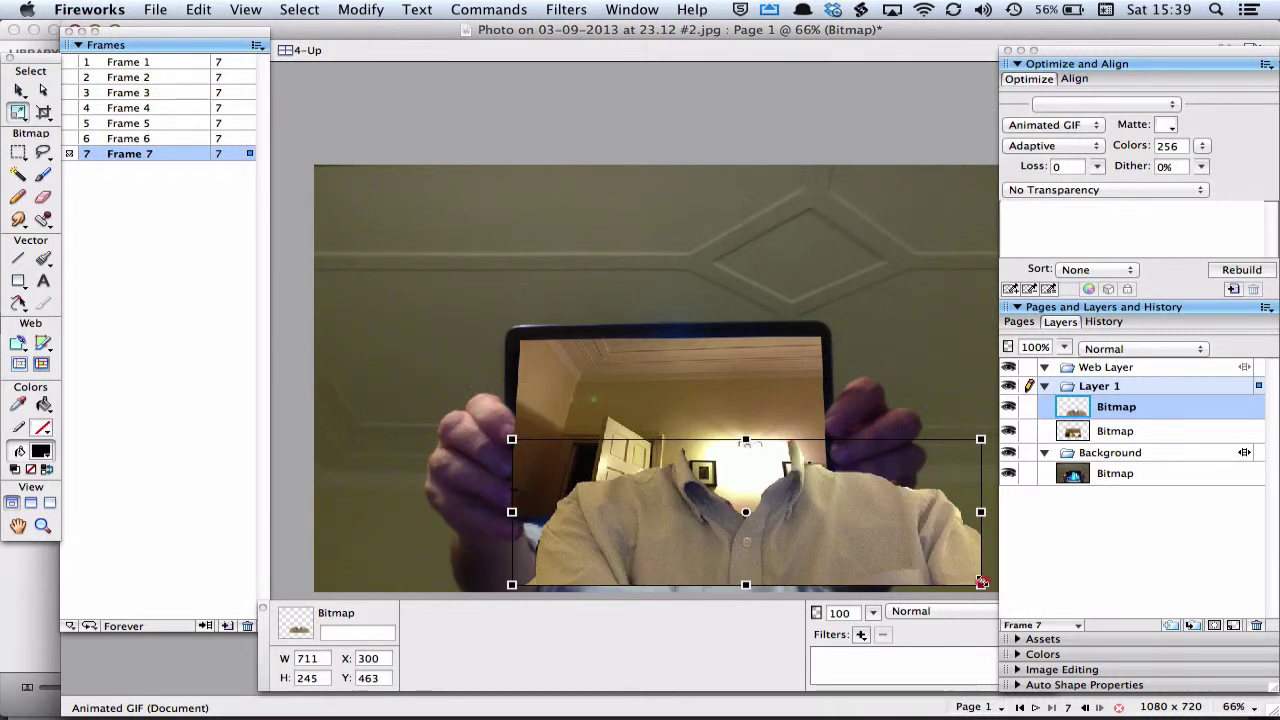
{"action": "left_click_drag", "start_coordinate": [981, 583], "coordinate": [830, 513]}
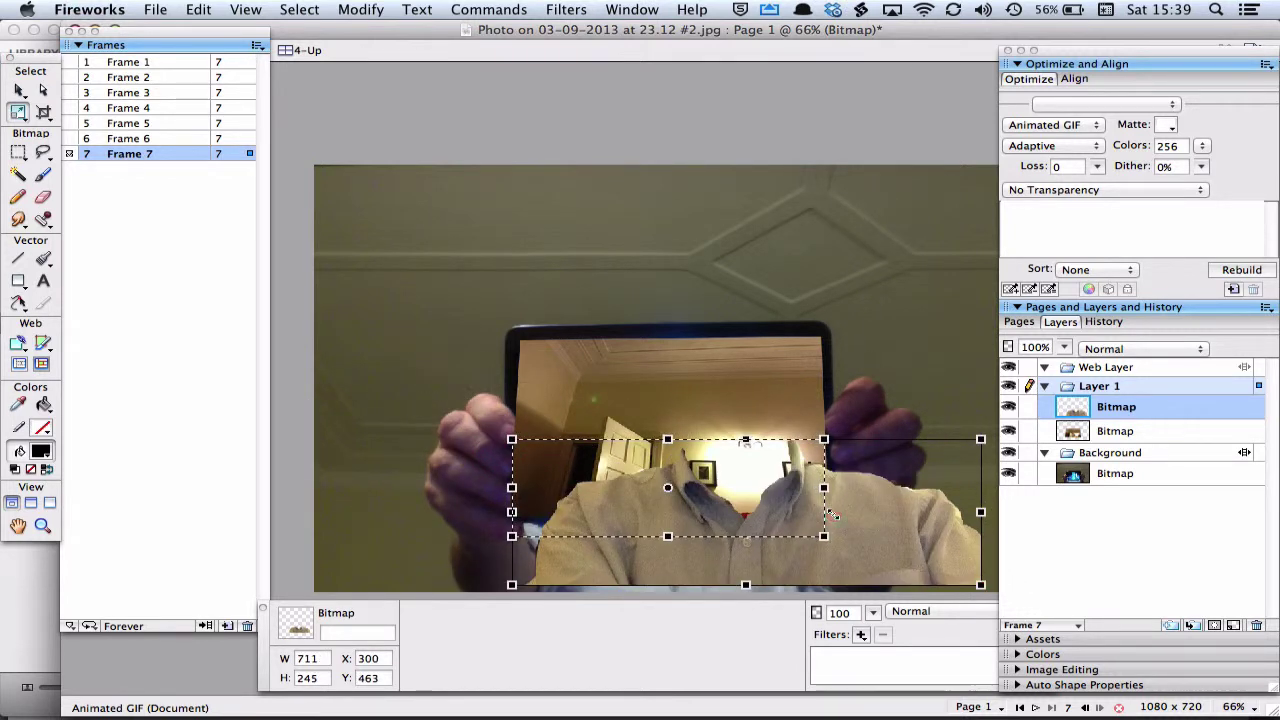
{"action": "mouse_move", "coordinate": [732, 480]}
{"action": "left_mouse_down"}
{"action": "mouse_move", "coordinate": [729, 448]}
{"action": "mouse_move", "coordinate": [740, 469]}
{"action": "left_mouse_up"}
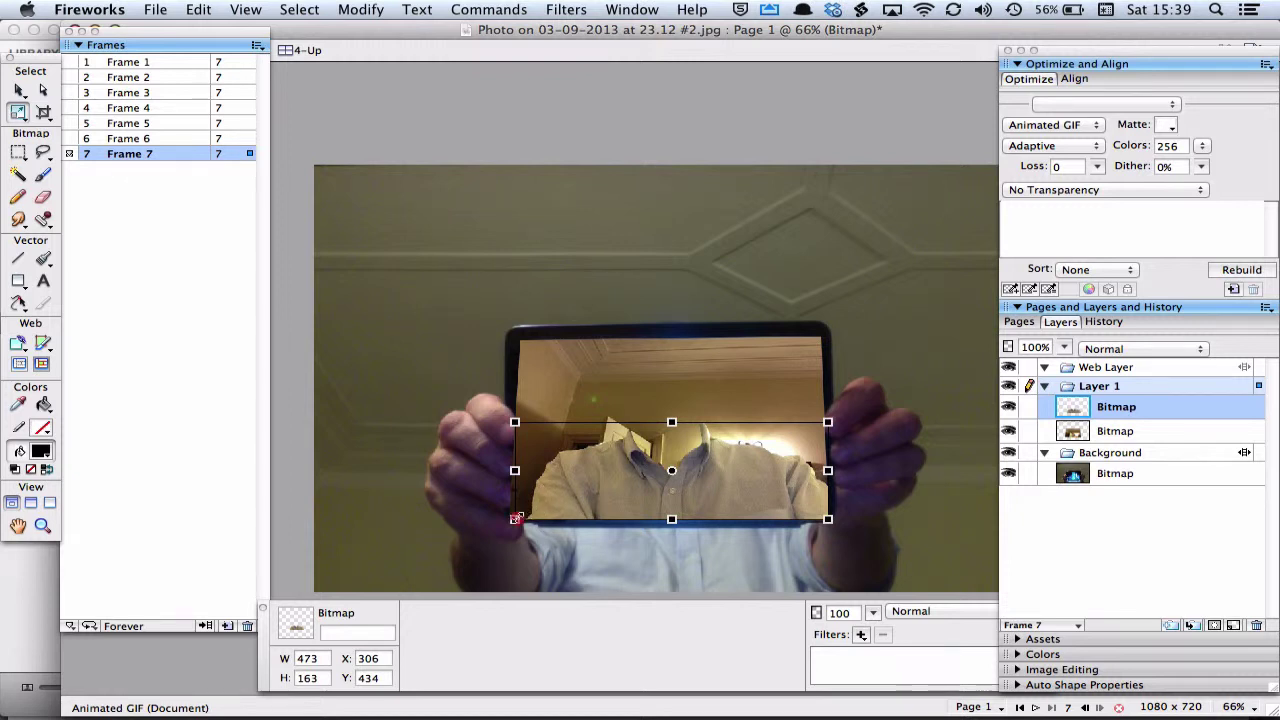
{"action": "left_click_drag", "start_coordinate": [515, 519], "coordinate": [520, 517]}
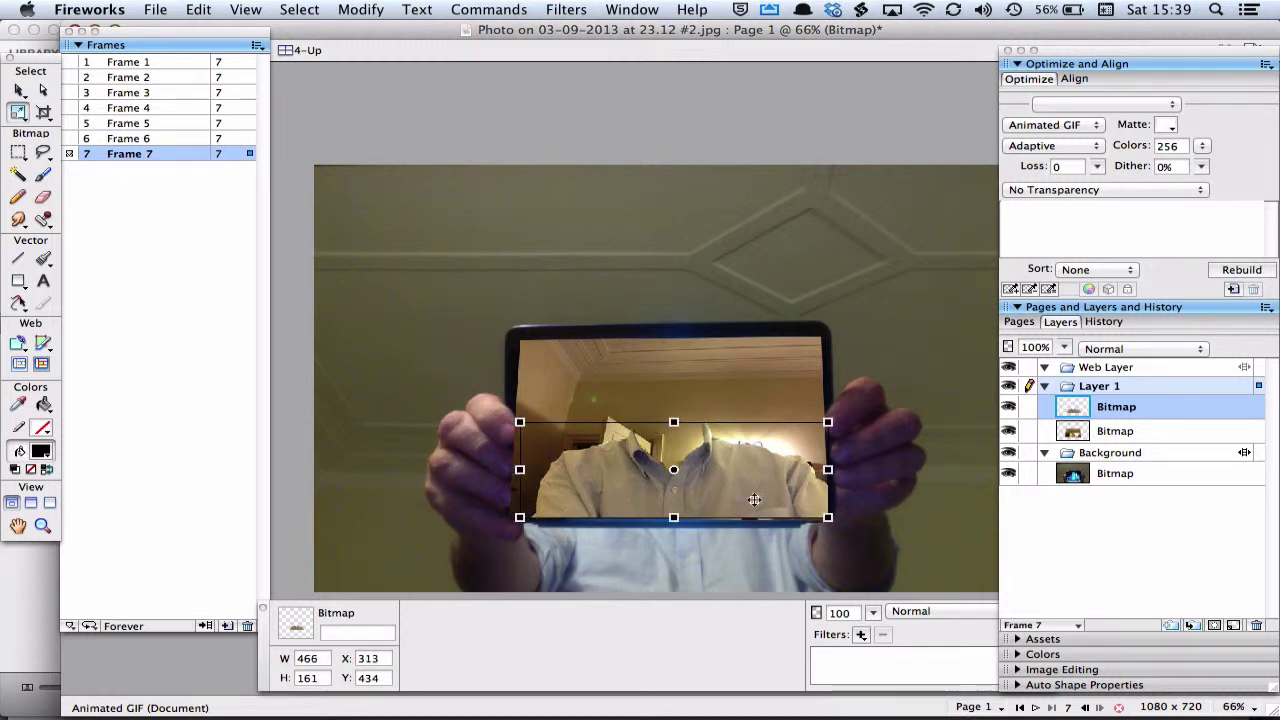
- Move the shirt to about X 304, Y 433 and group it with the empty-room picture on the iPad
{"action": "key", "text": "Left"}
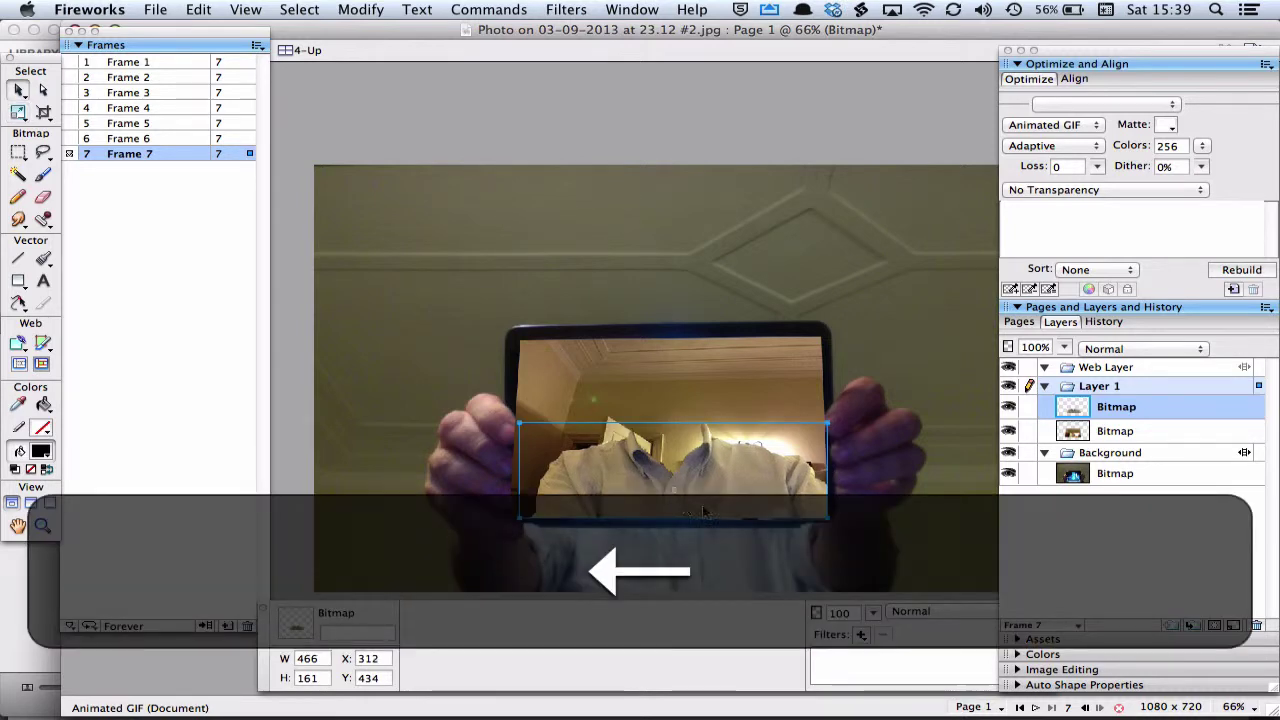
{"action": "mouse_move", "coordinate": [738, 490]}
{"action": "left_mouse_down"}
{"action": "mouse_move", "coordinate": [720, 500]}
{"action": "mouse_move", "coordinate": [757, 503]}
{"action": "mouse_move", "coordinate": [749, 532]}
{"action": "mouse_move", "coordinate": [732, 483]}
{"action": "left_mouse_up"}
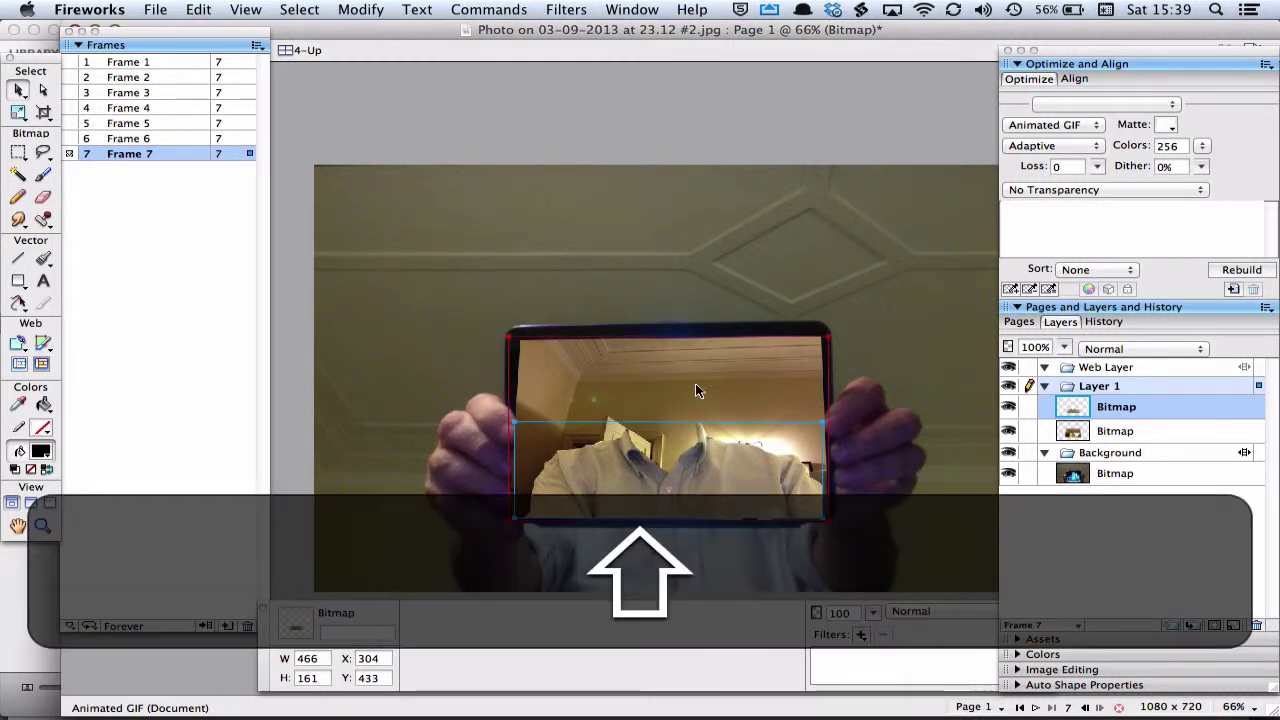
{"action": "left_click", "coordinate": [692, 390], "text": "shift"}
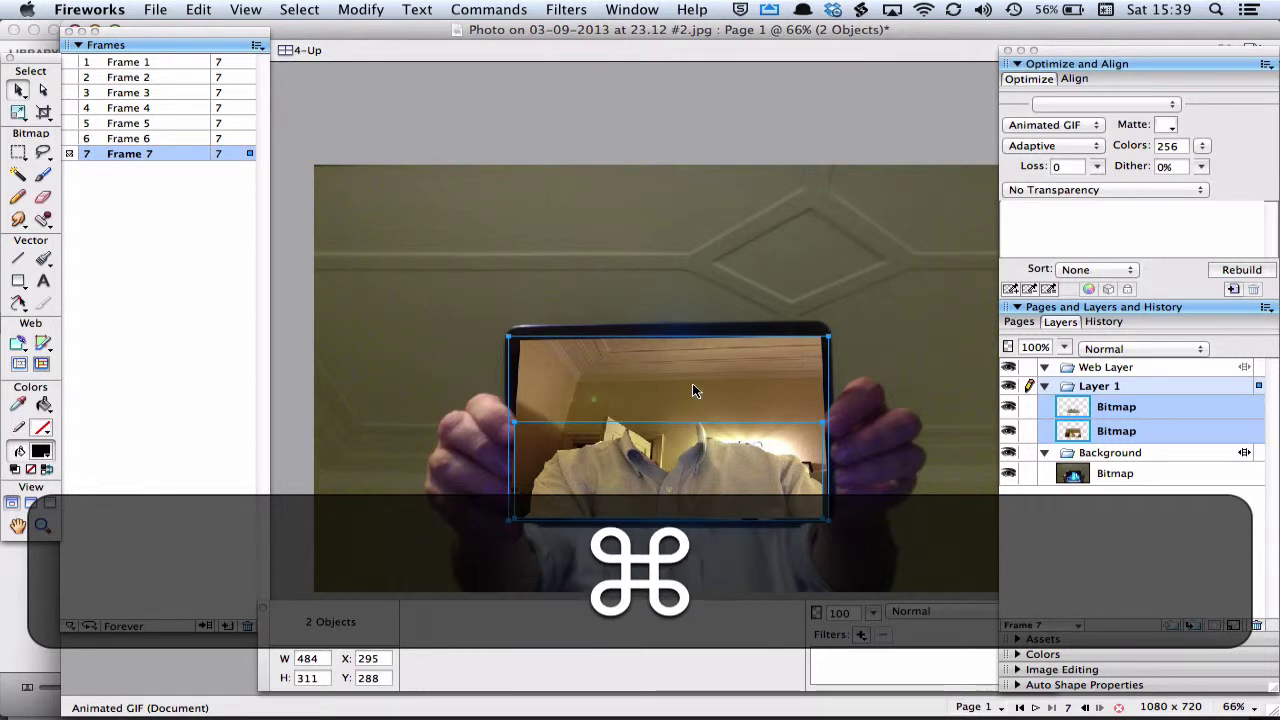
{"action": "key", "text": "super+g"}
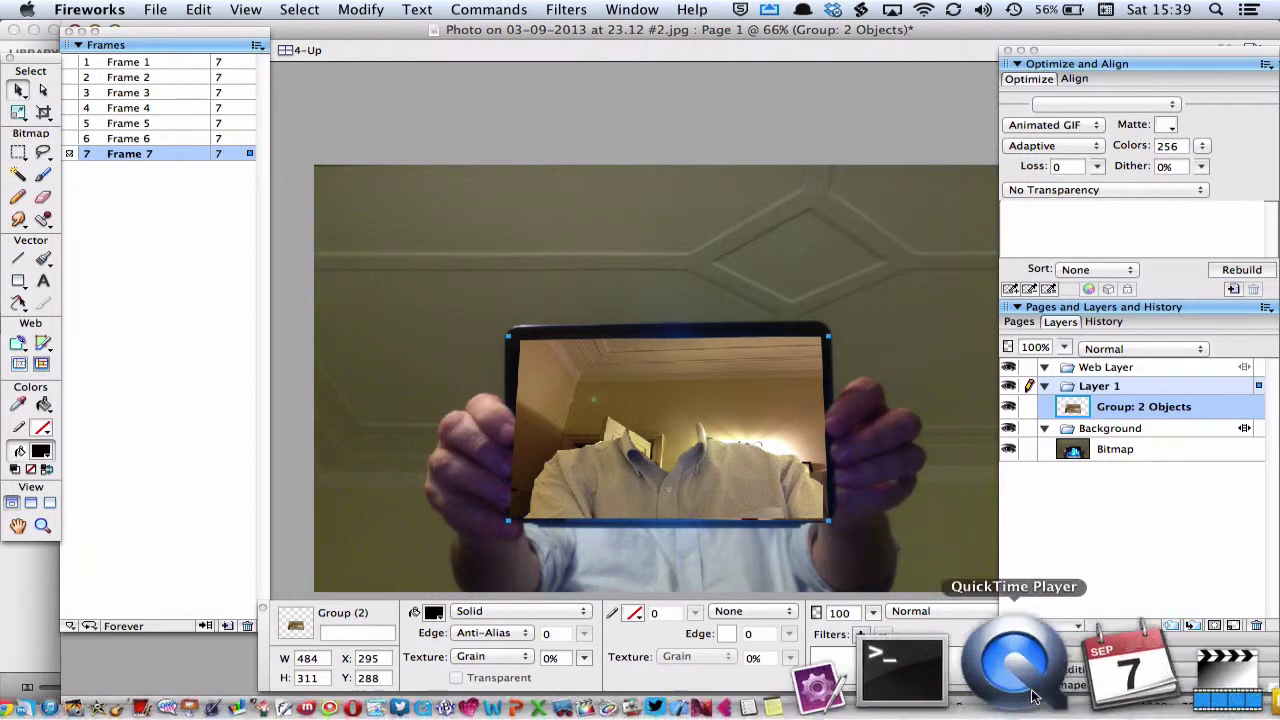
- Set the frame delay of all seven frames to 14/100 sec
{"action": "left_click", "coordinate": [223, 67], "text": "shift"}
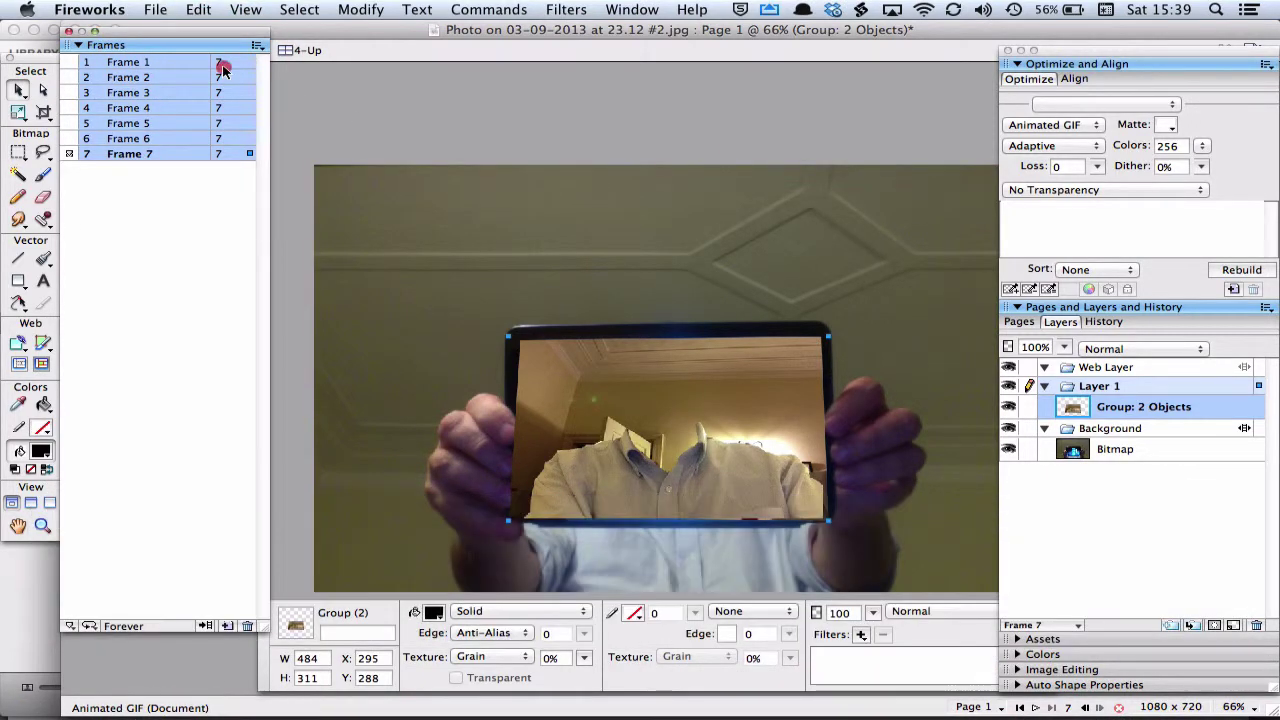
{"action": "double_click", "coordinate": [223, 67]}
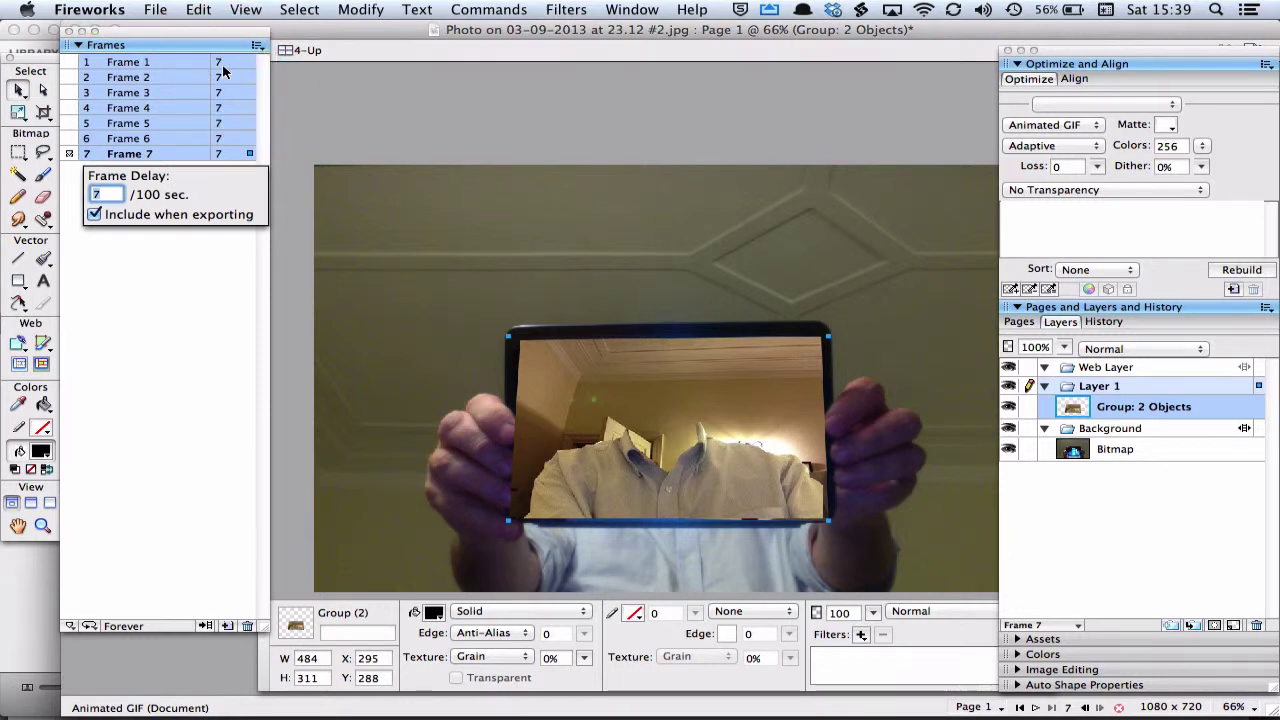
{"action": "type", "text": "14"}
{"action": "key", "text": "Return"}
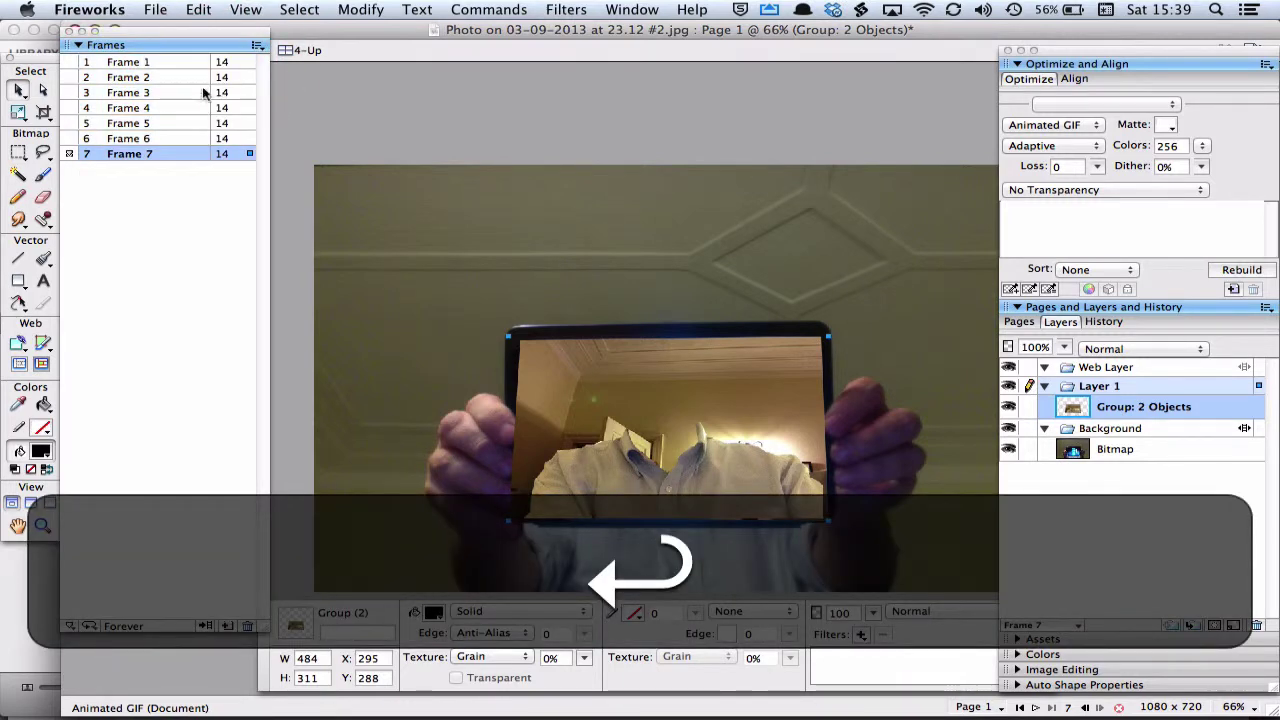
- Set the delay of Frame 7 to 100/100 sec and play the animation
{"action": "left_click", "coordinate": [224, 155]}
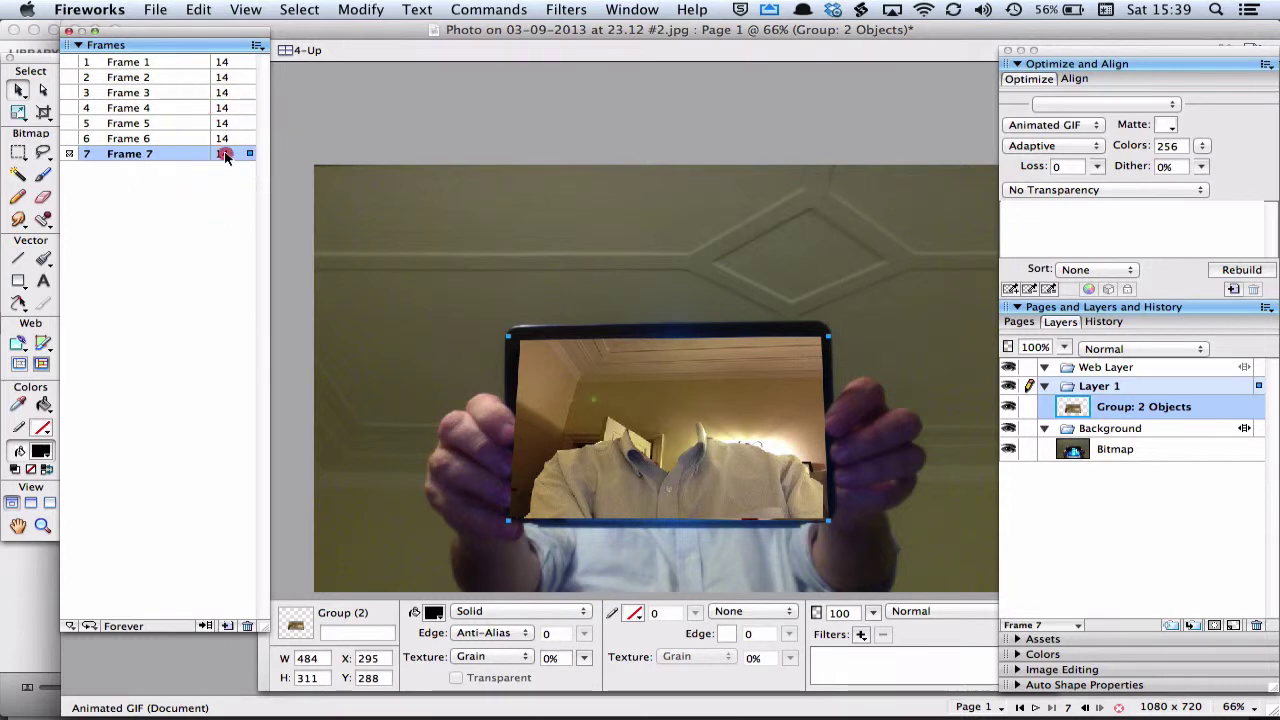
{"action": "double_click", "coordinate": [224, 155]}
{"action": "type", "text": "100"}
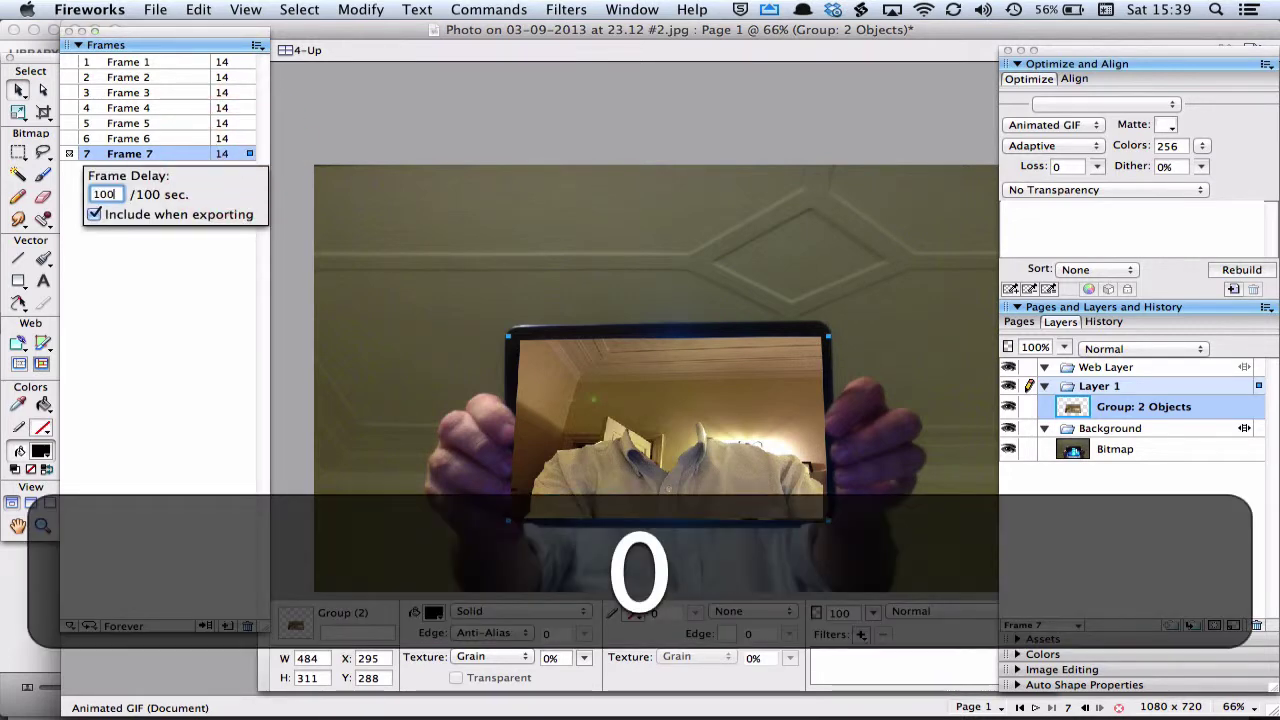
{"action": "key", "text": "Return"}
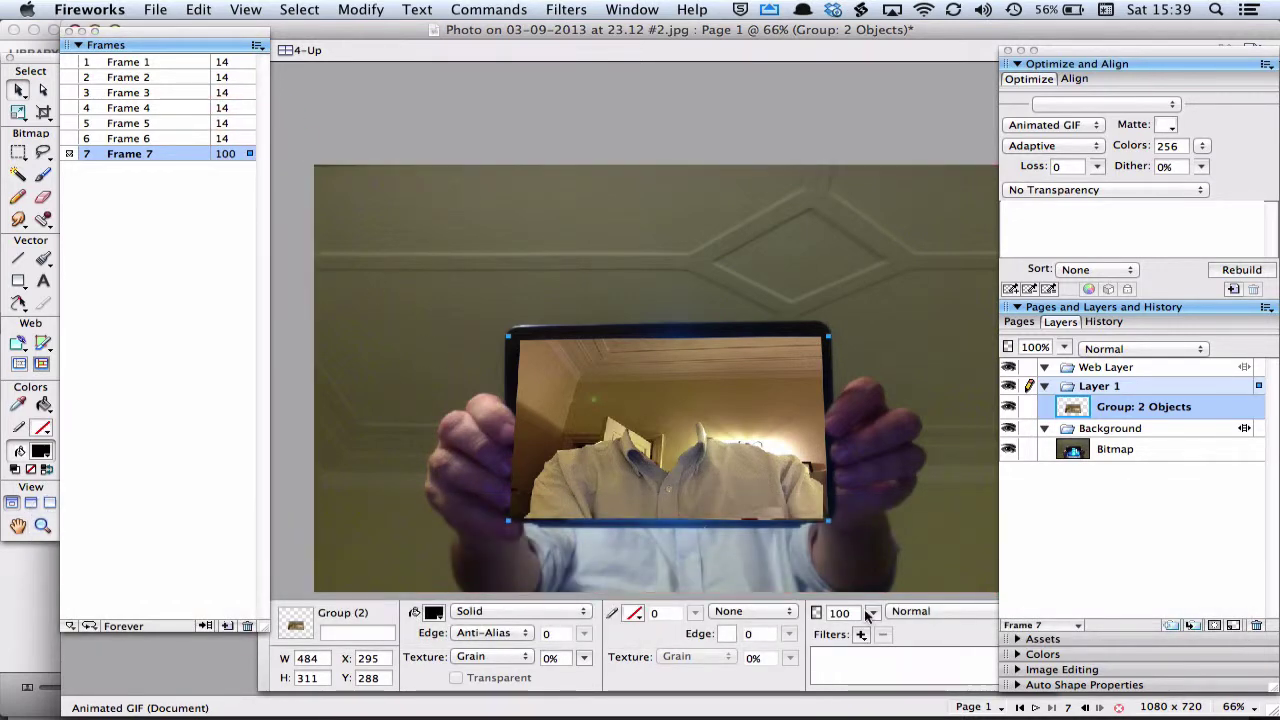
{"action": "left_click", "coordinate": [1036, 708]}
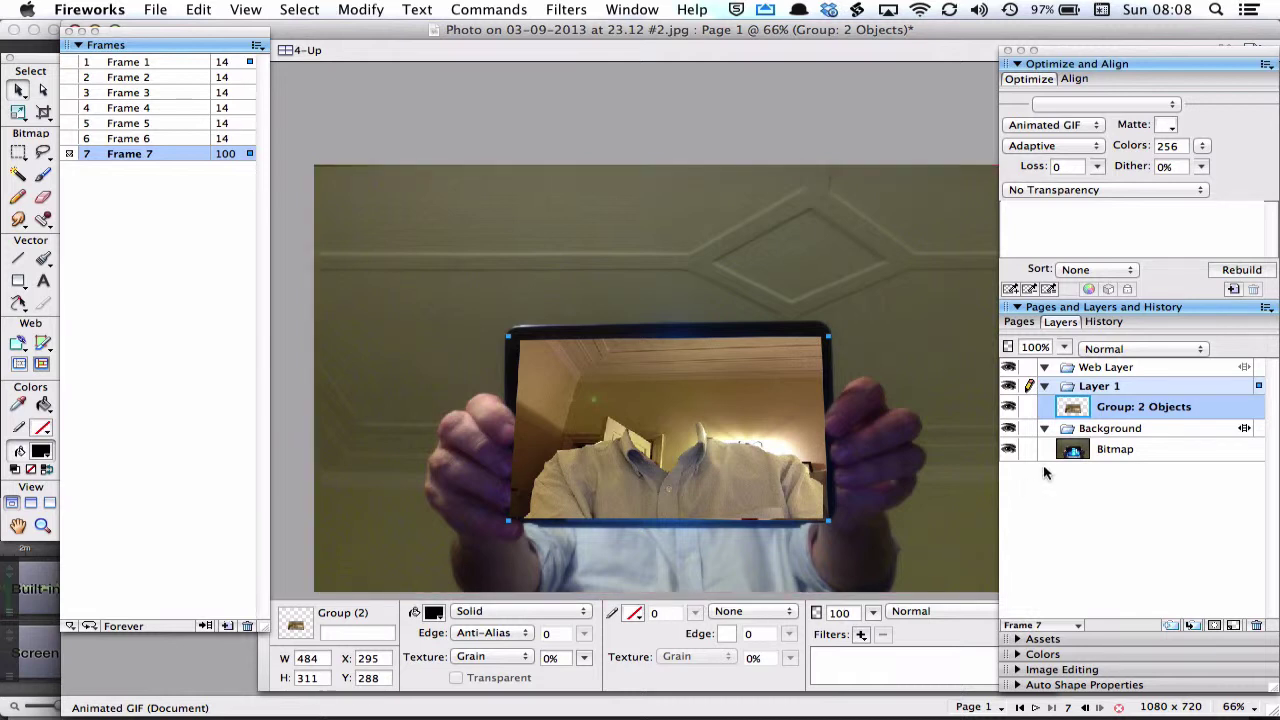
{"action": "left_click", "coordinate": [1067, 391]}
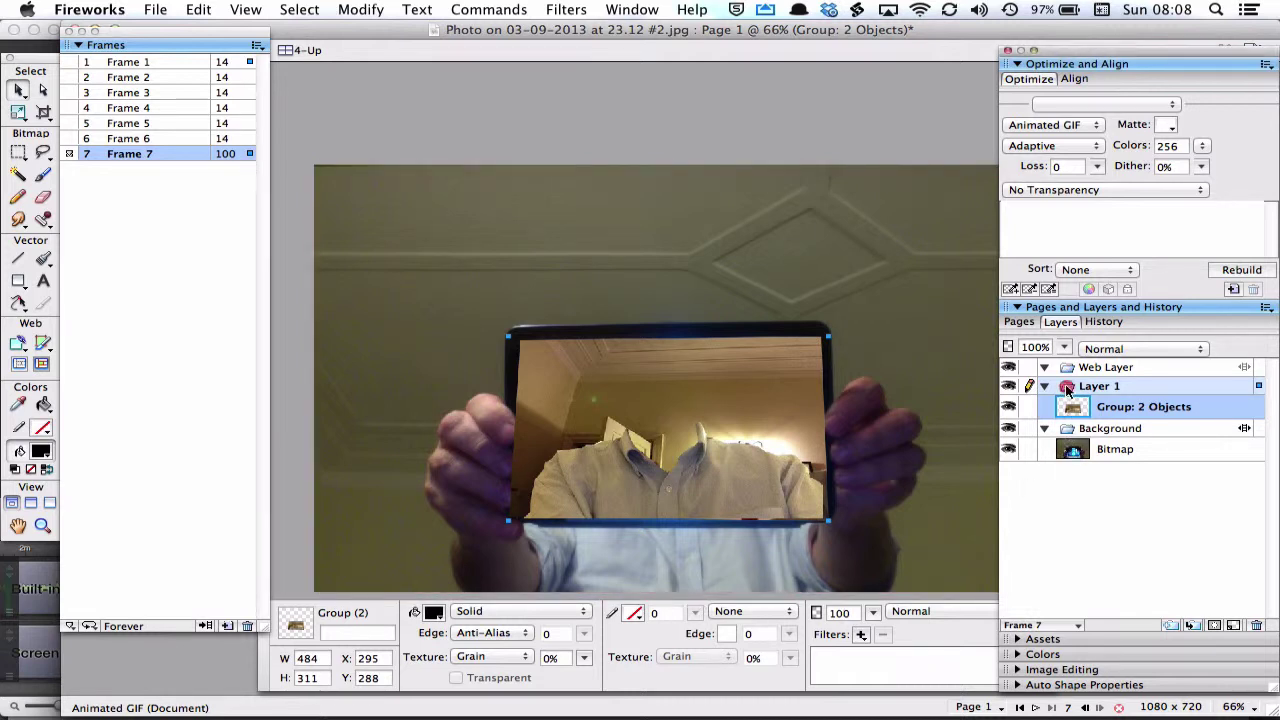
{"action": "left_click_drag", "start_coordinate": [1067, 391], "coordinate": [1073, 458]}
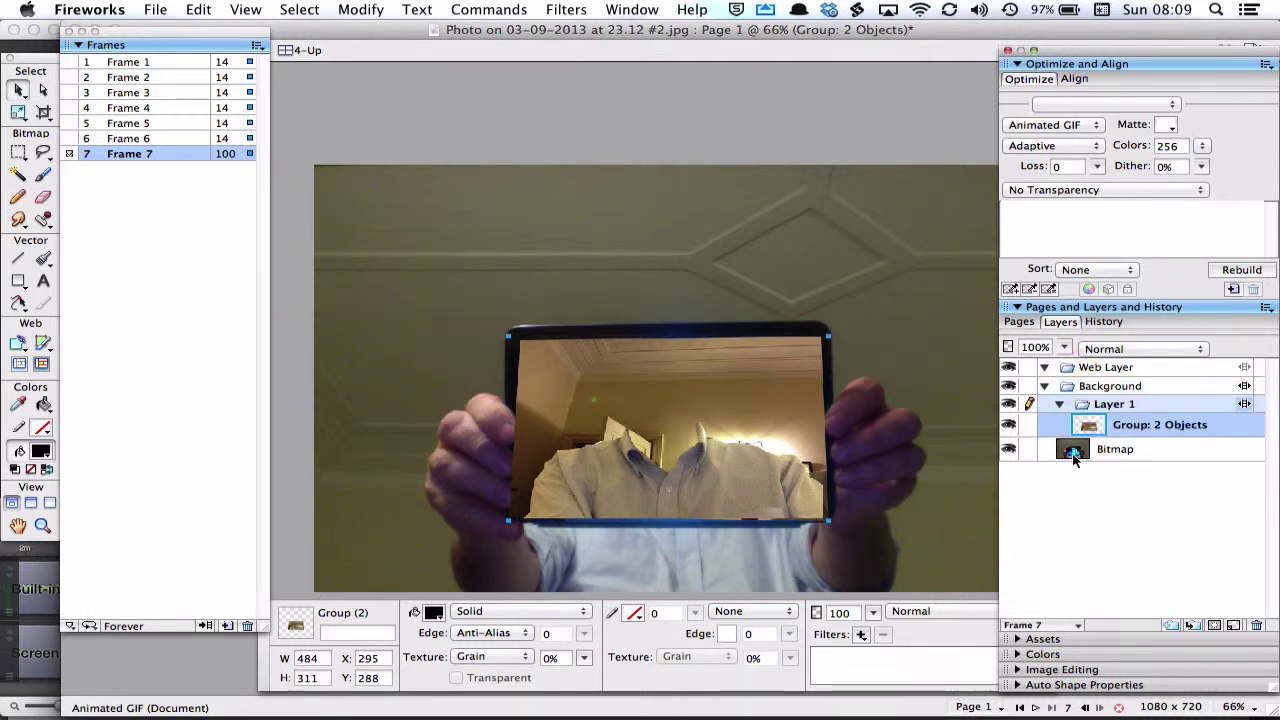
{"action": "key", "text": "super+z"}
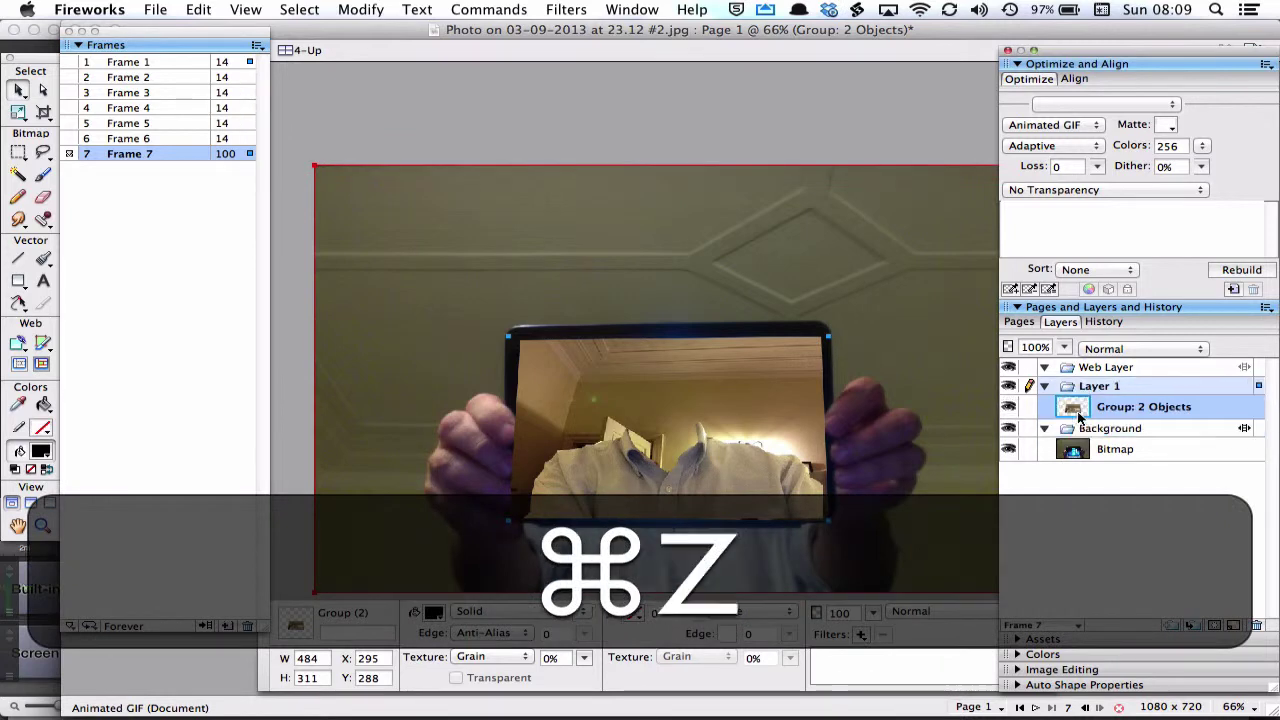
- Collapse Layer 1, move it below the Background layer, and preview the animation
{"action": "left_click", "coordinate": [1062, 390]}
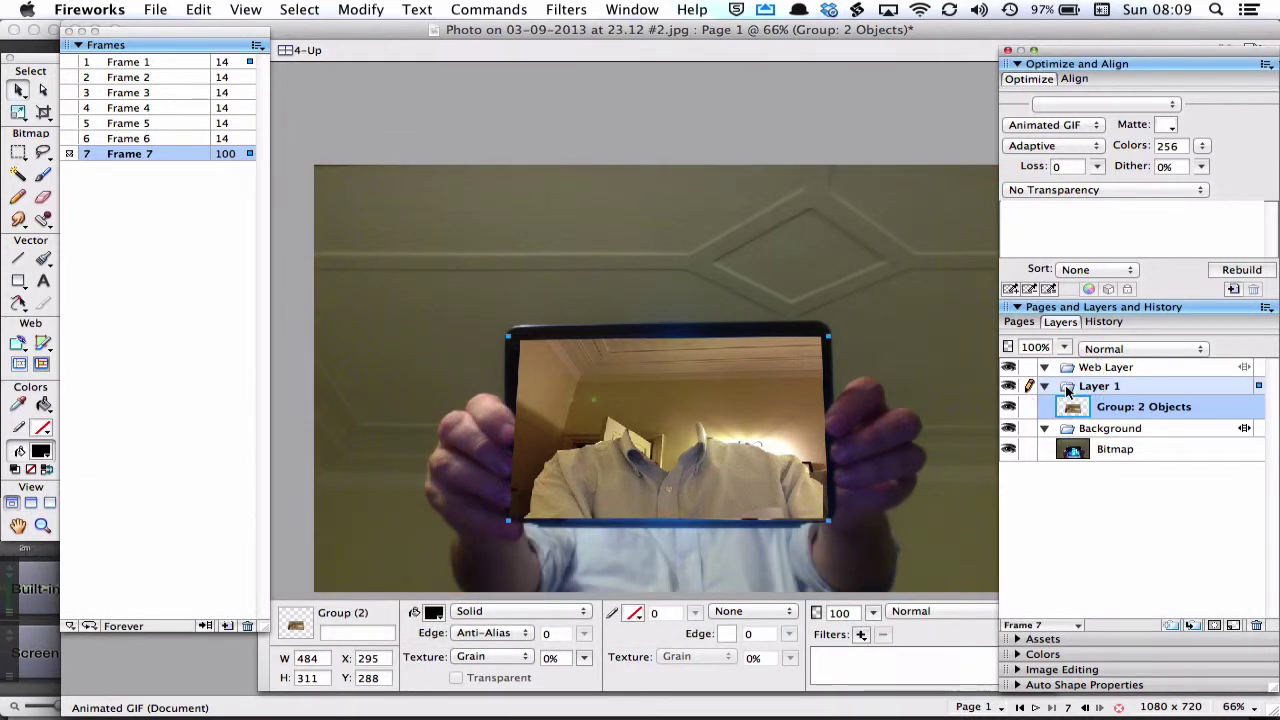
{"action": "left_click", "coordinate": [1066, 390]}
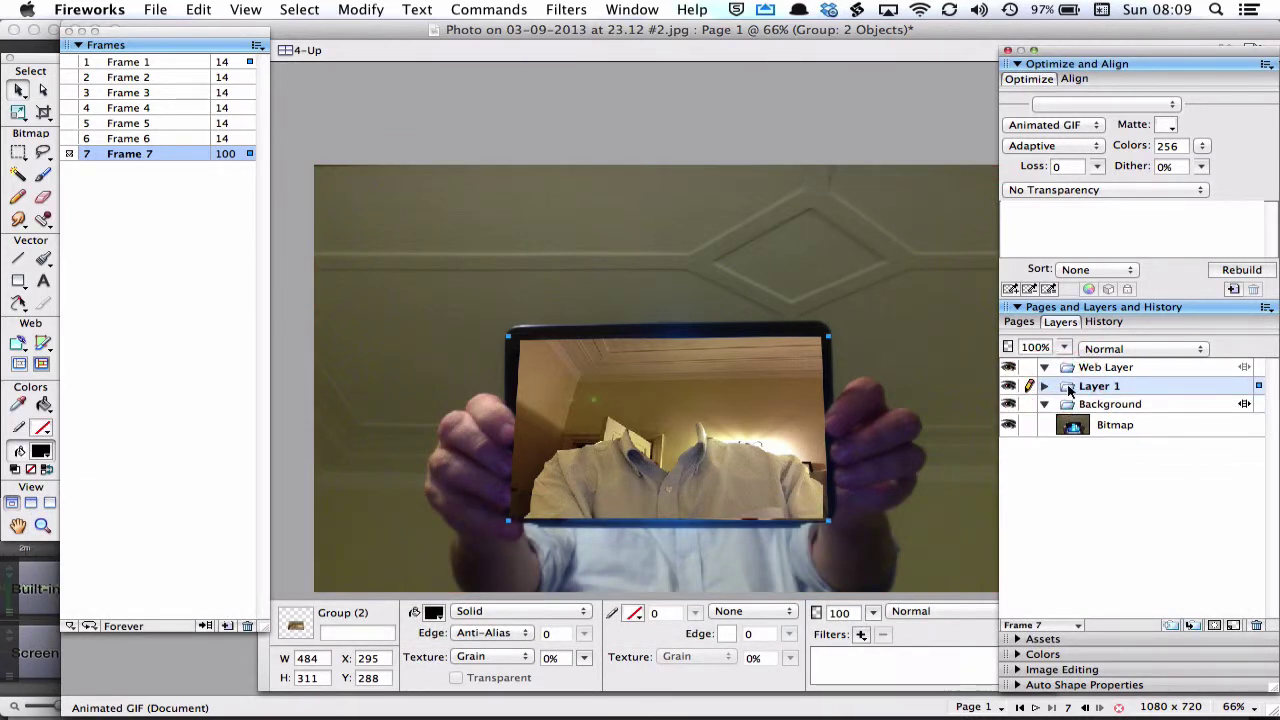
{"action": "left_click_drag", "start_coordinate": [1070, 390], "coordinate": [1086, 456]}
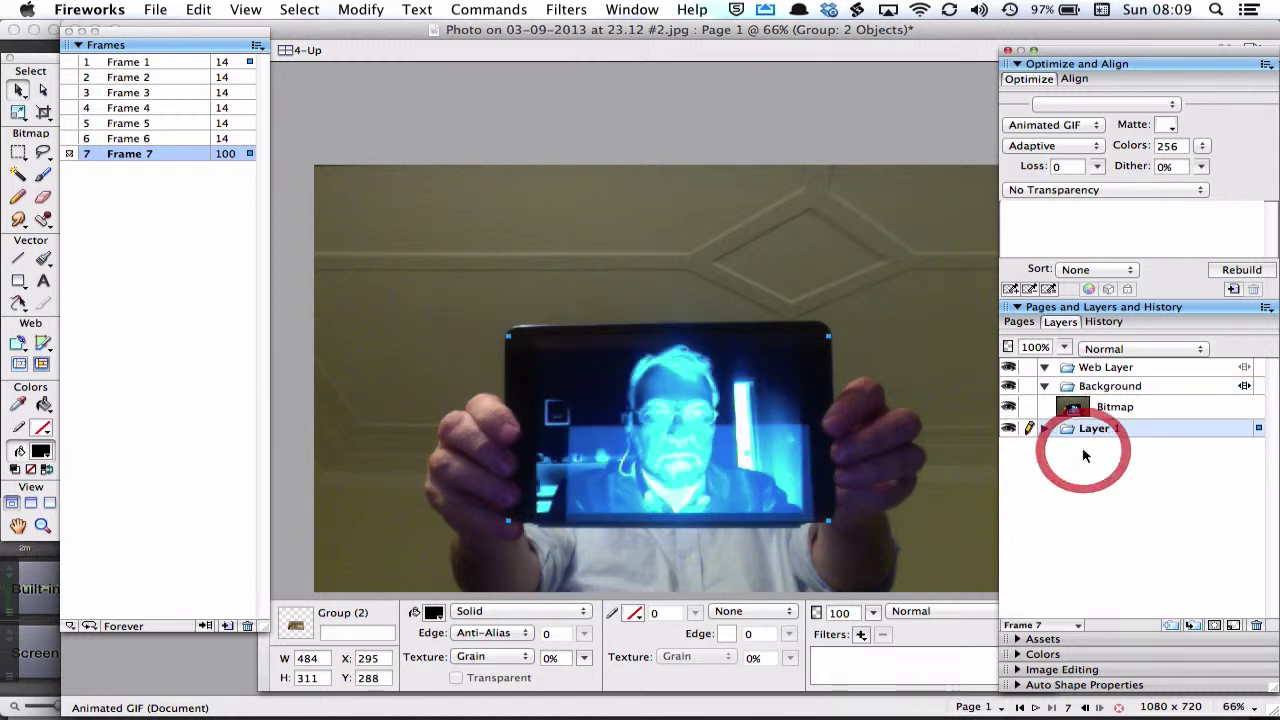
{"action": "left_click", "coordinate": [1036, 707]}
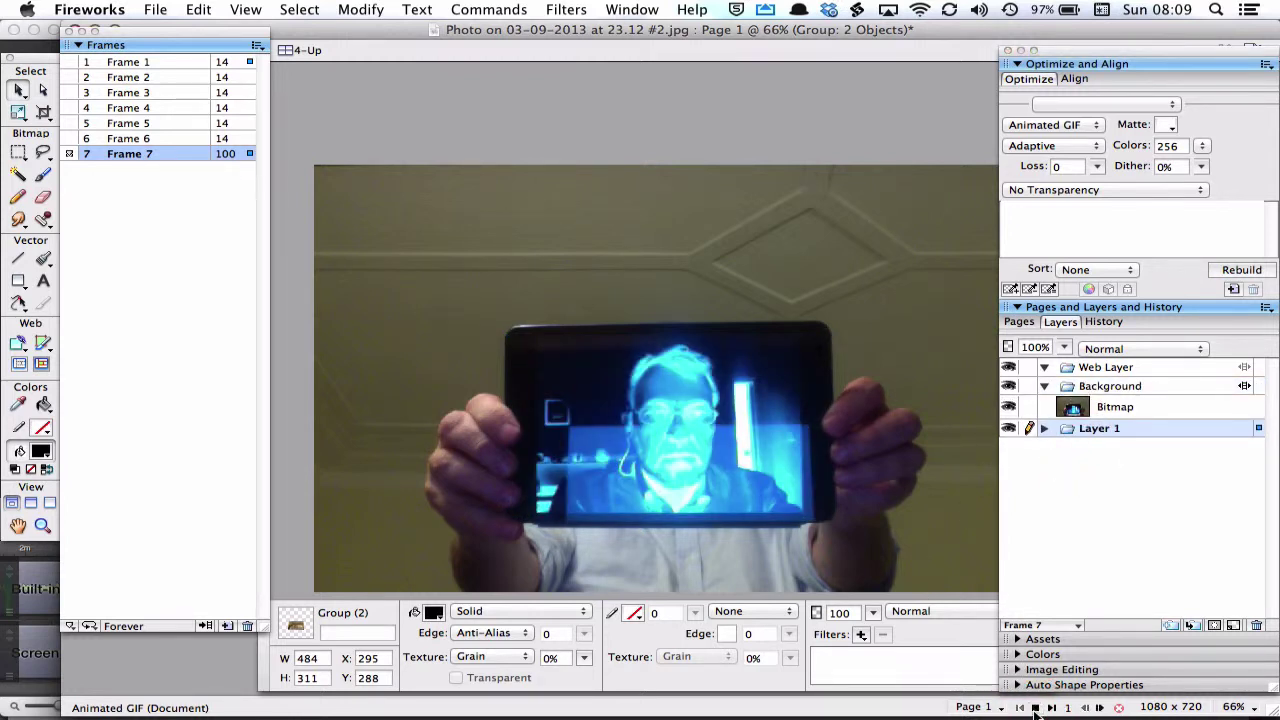
{"action": "left_click", "coordinate": [1035, 708]}
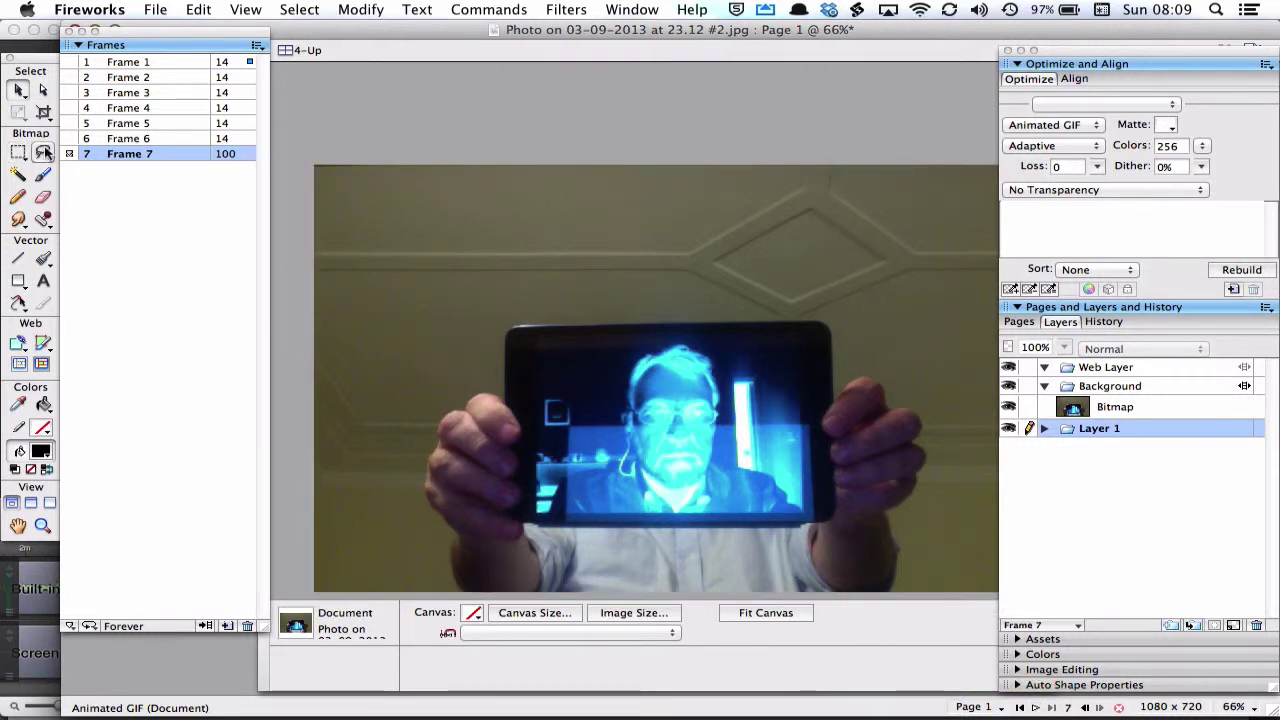
- Outline the iPad's display area, about 418 x 299 px, with the Polygon Lasso, delete it from the background photo, deselect, and preview the animation
{"action": "left_click_drag", "start_coordinate": [48, 162], "coordinate": [150, 197]}
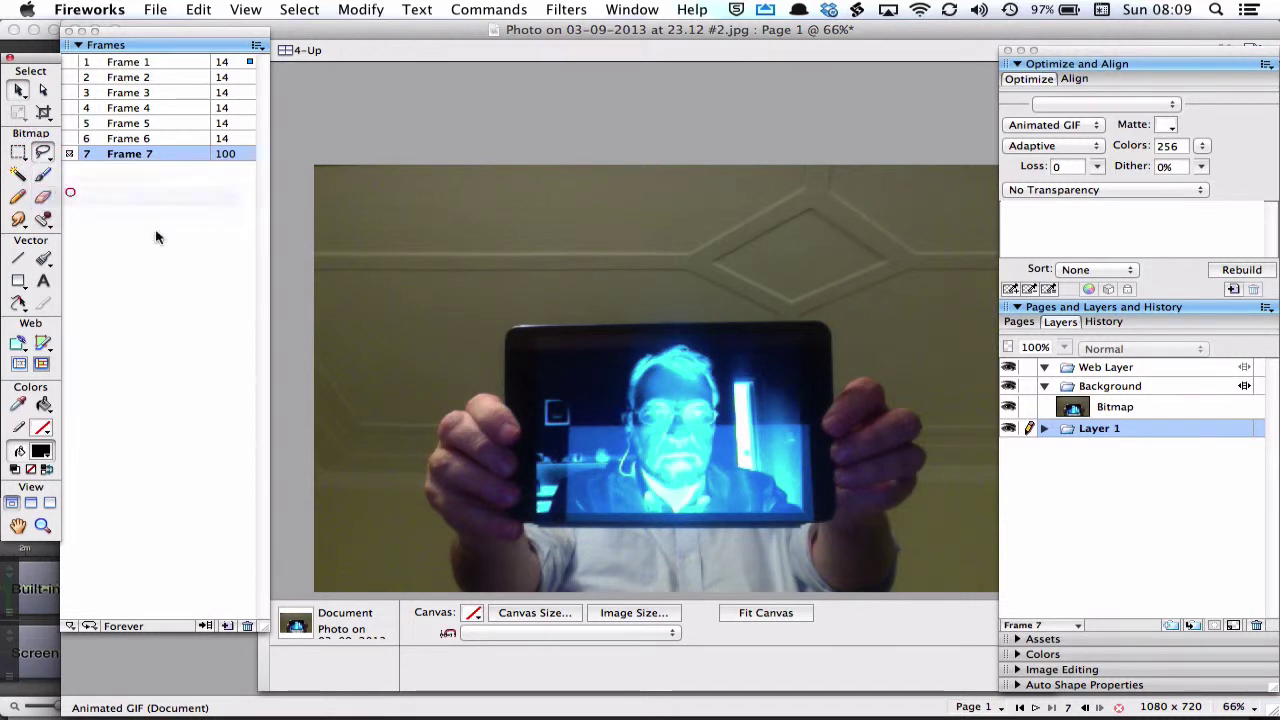
{"action": "left_click", "coordinate": [803, 503]}
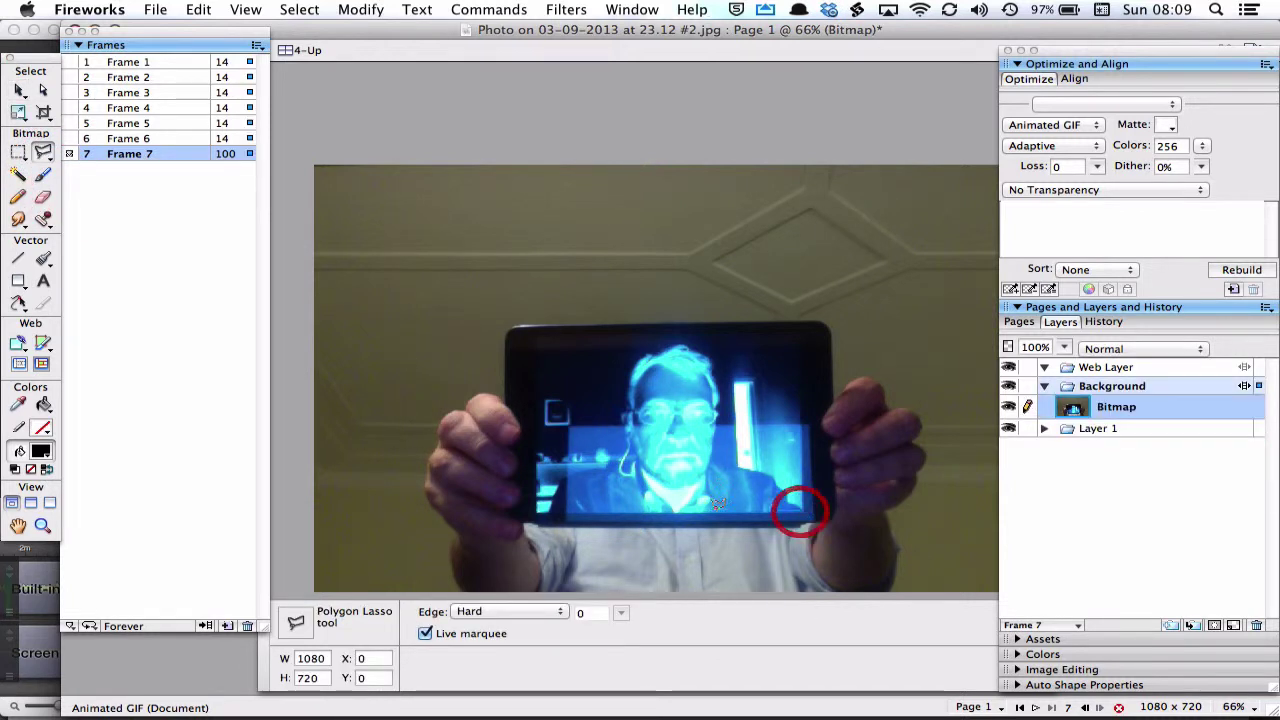
{"action": "left_click", "coordinate": [535, 511]}
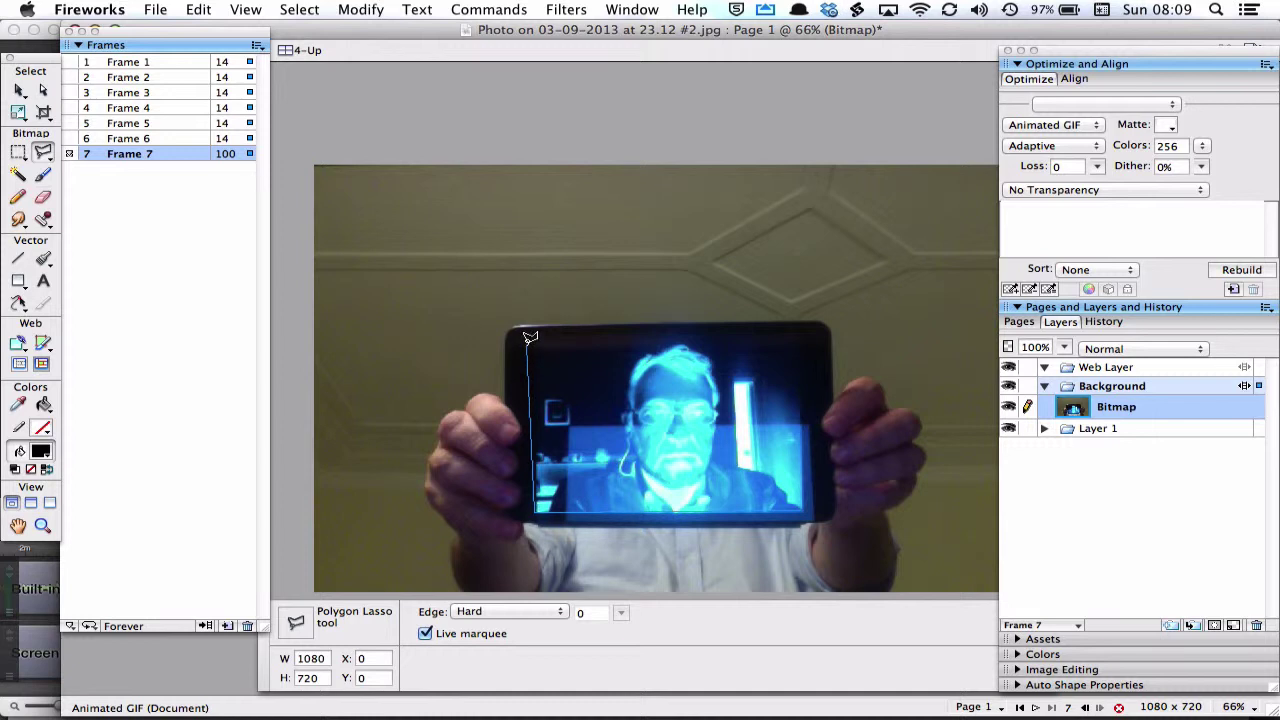
{"action": "left_click", "coordinate": [529, 341]}
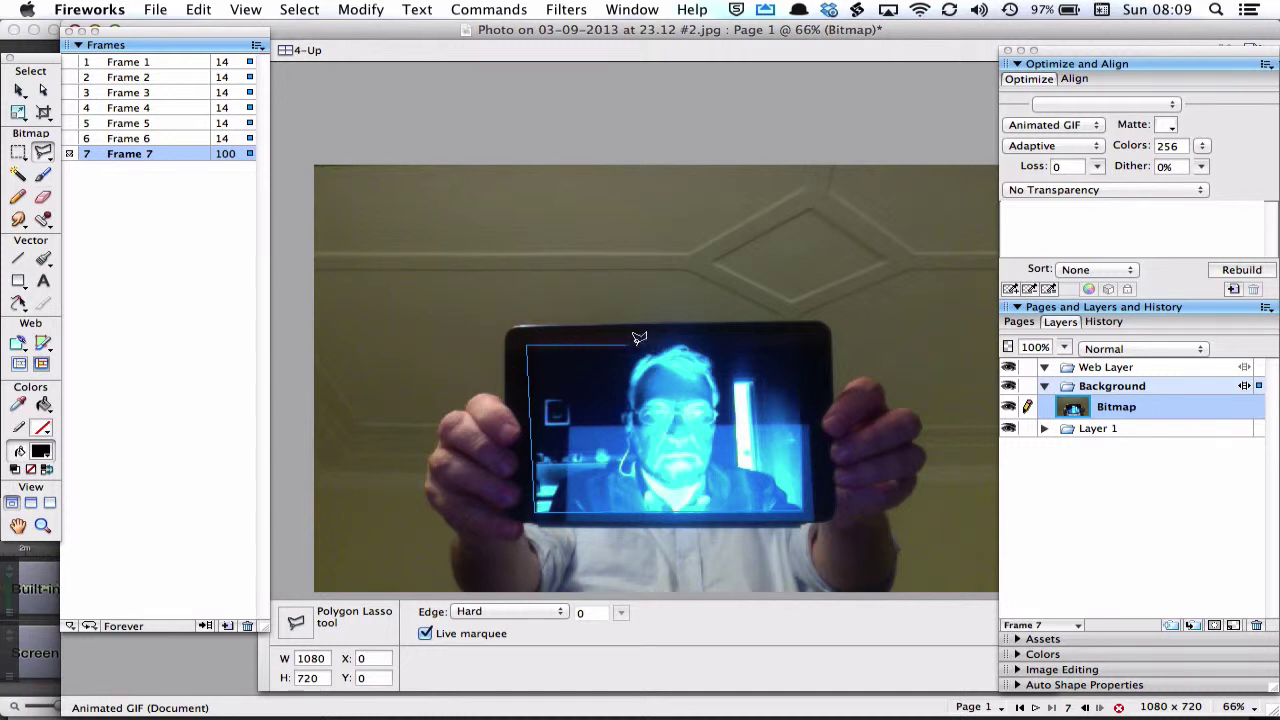
{"action": "left_click", "coordinate": [800, 334]}
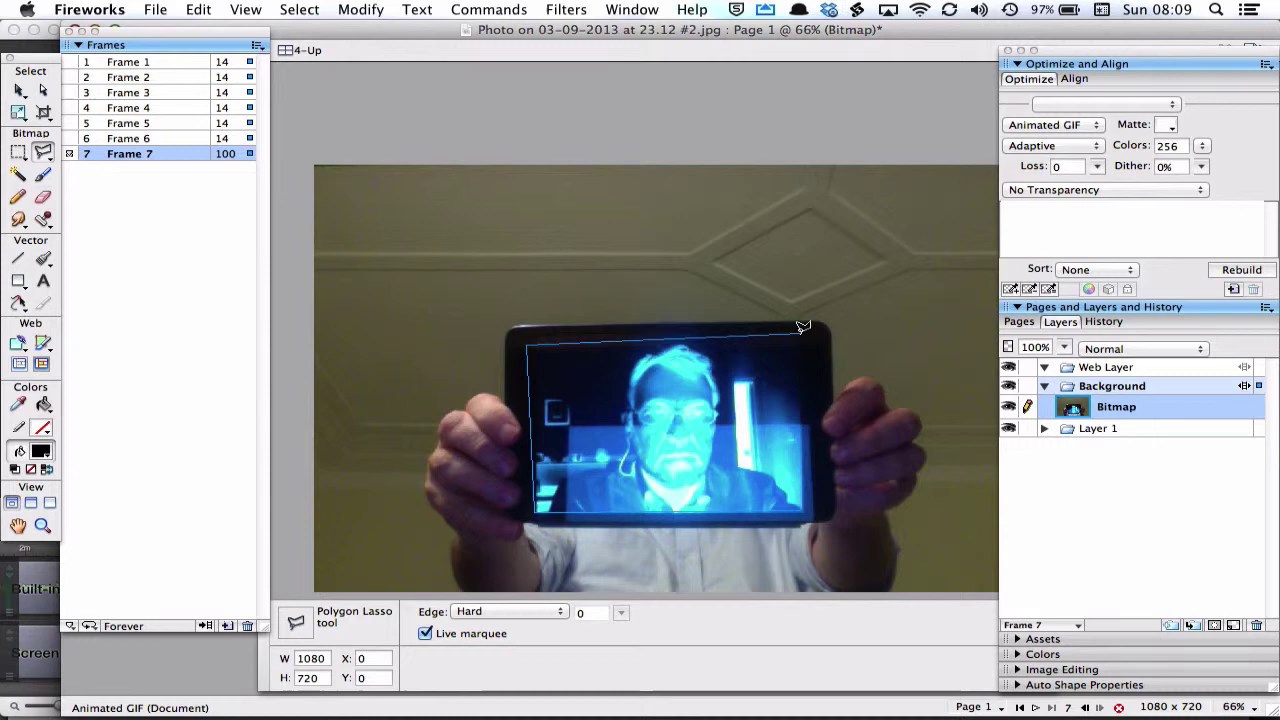
{"action": "double_click", "coordinate": [806, 506]}
{"action": "key", "text": "BackSpace"}
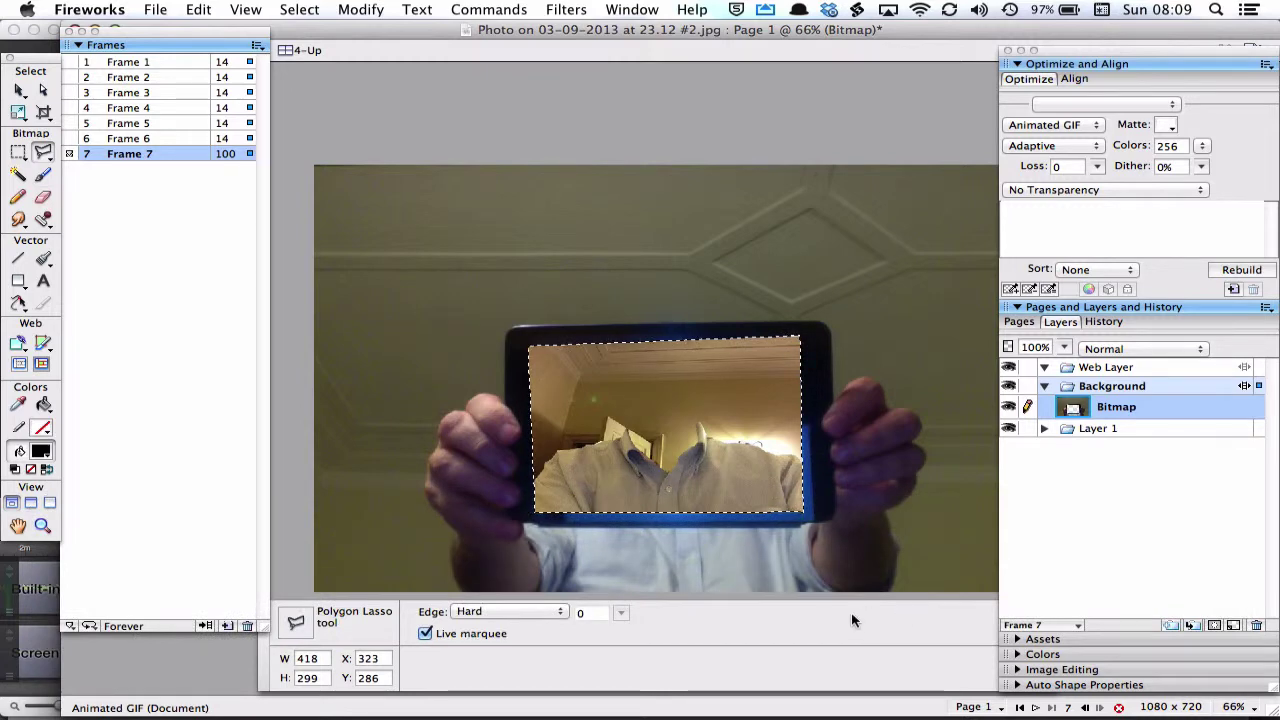
{"action": "key", "text": "alt+shift+super+a"}
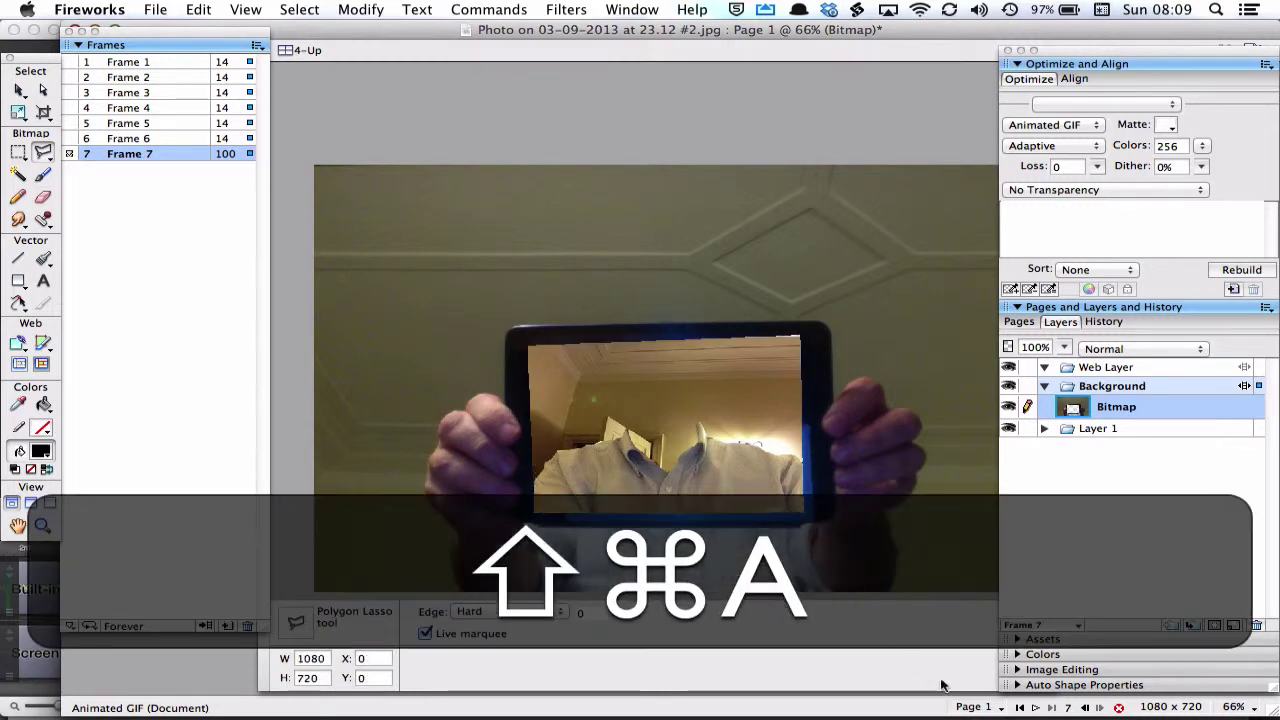
{"action": "left_click", "coordinate": [1034, 708]}
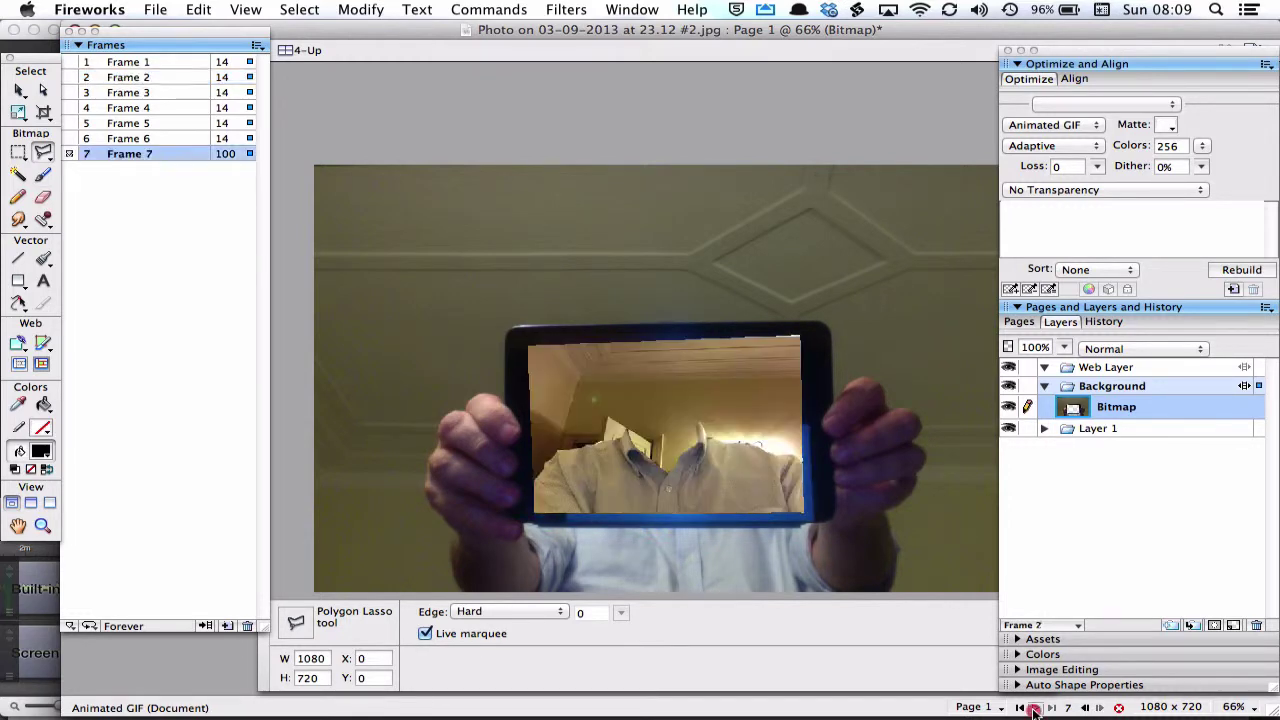
{"action": "left_click", "coordinate": [1034, 708]}
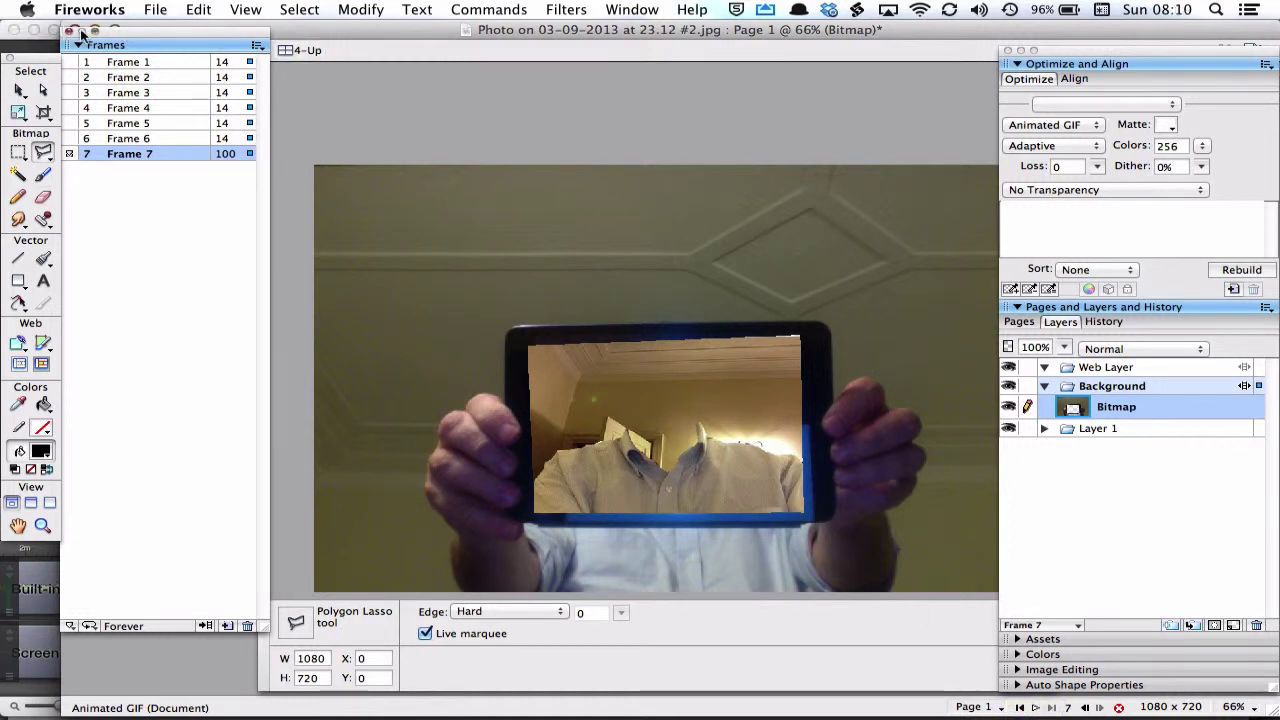
- Close the frames list, show the optimized preview, and resize the image to 500 pixels wide with proportions constrained
{"action": "left_click", "coordinate": [70, 34]}
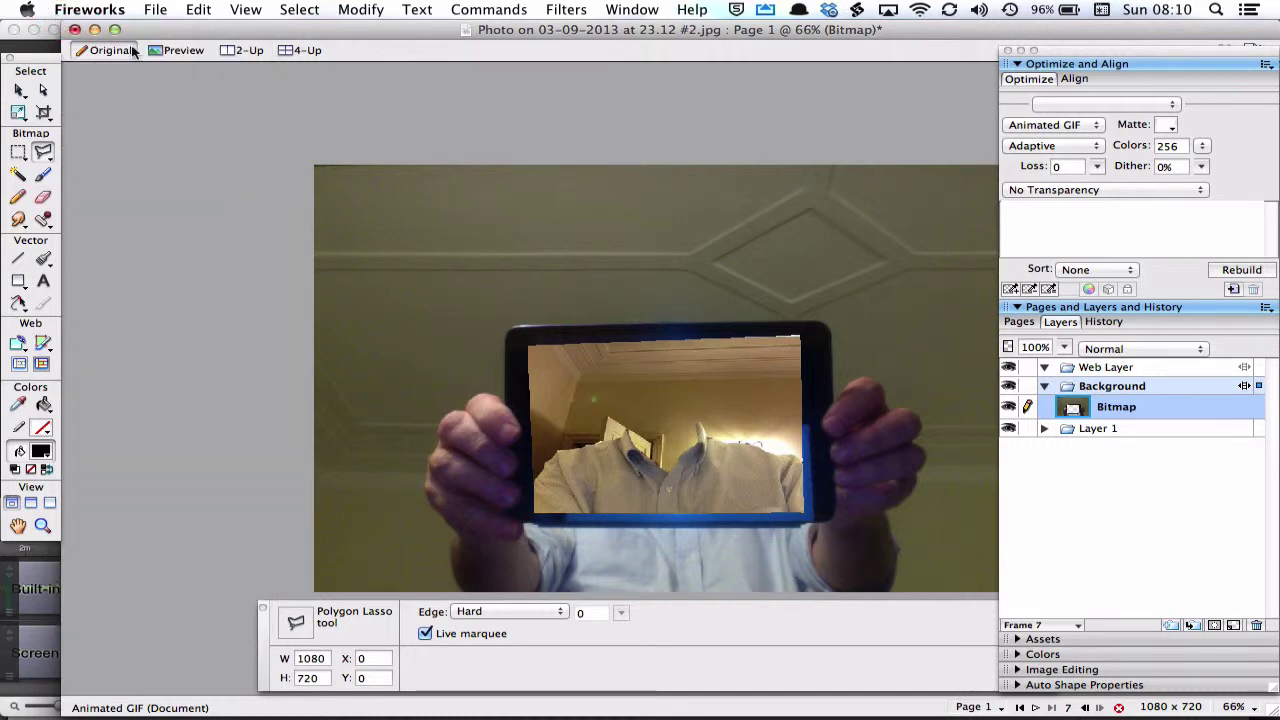
{"action": "left_click", "coordinate": [175, 50]}
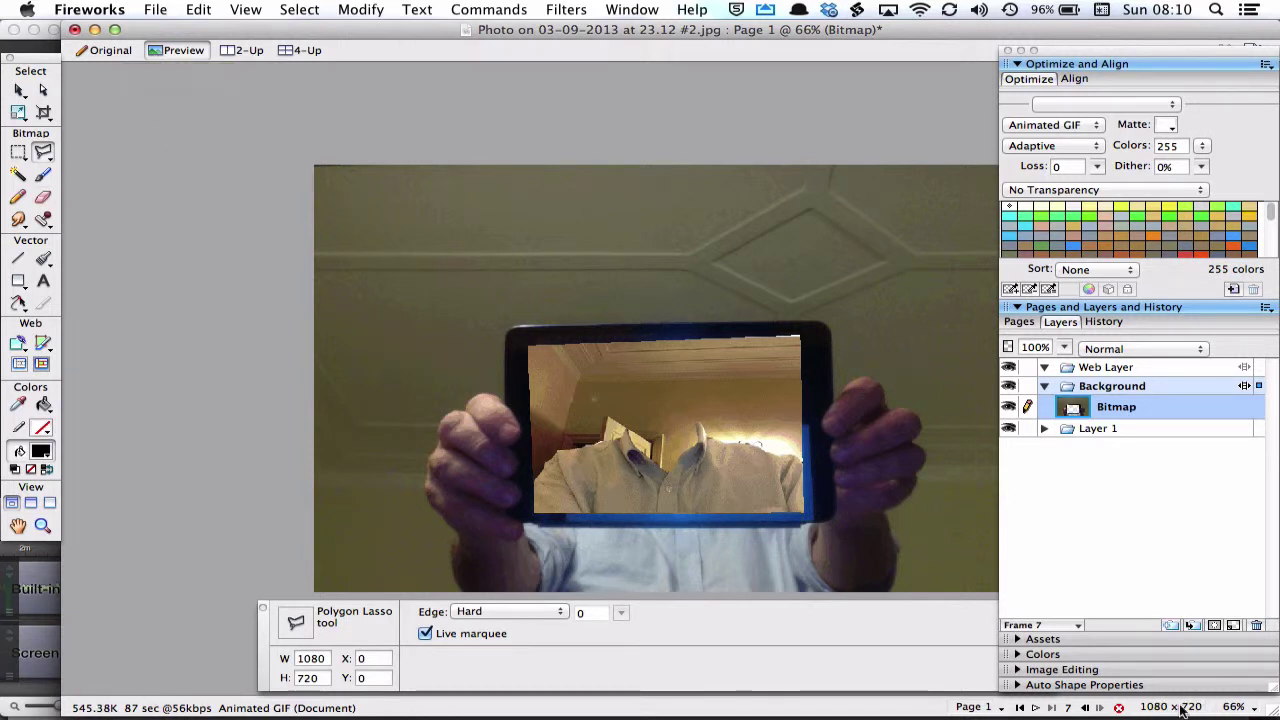
{"action": "left_click", "coordinate": [375, 9]}
{"action": "mouse_move", "coordinate": [385, 32]}
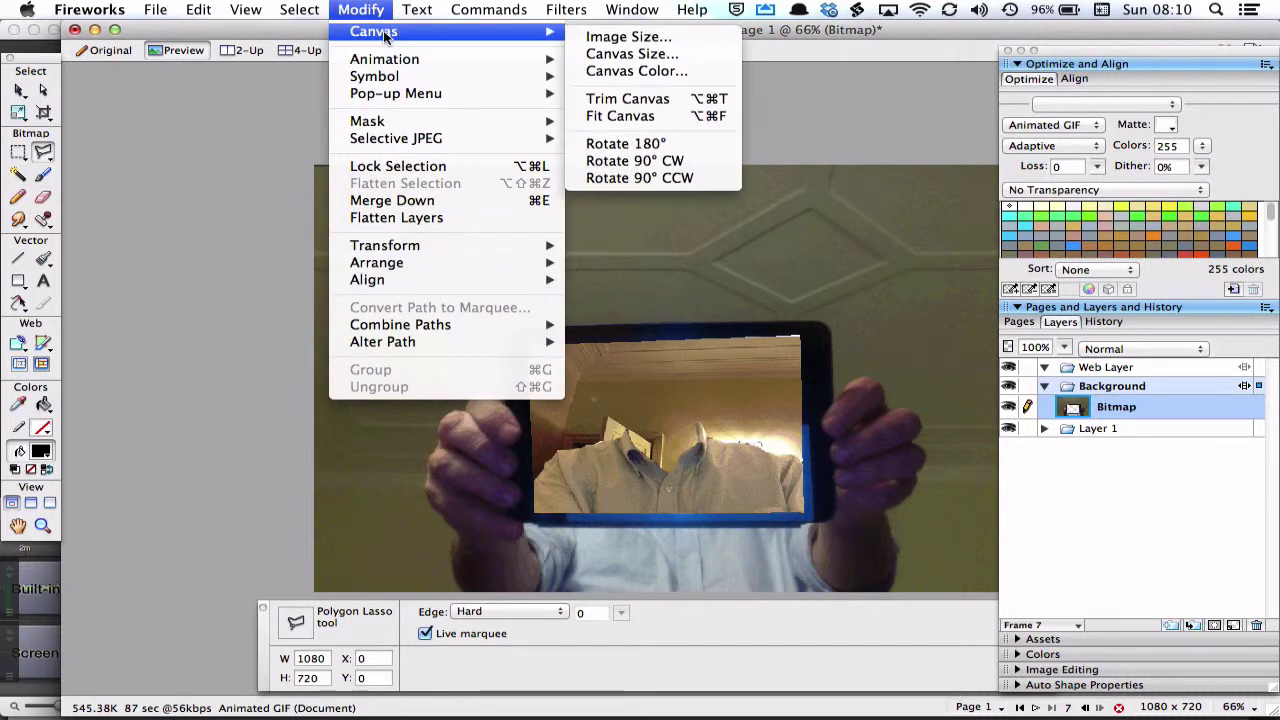
{"action": "left_click", "coordinate": [628, 37]}
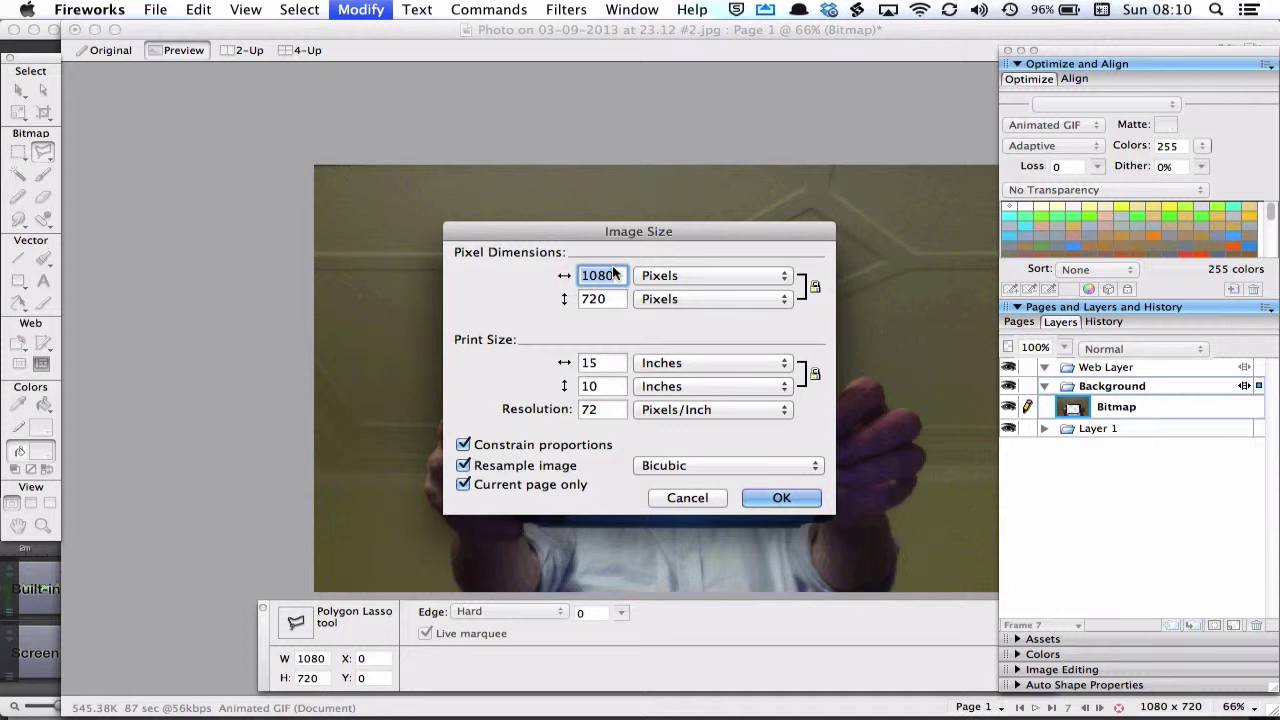
{"action": "type", "text": "500"}
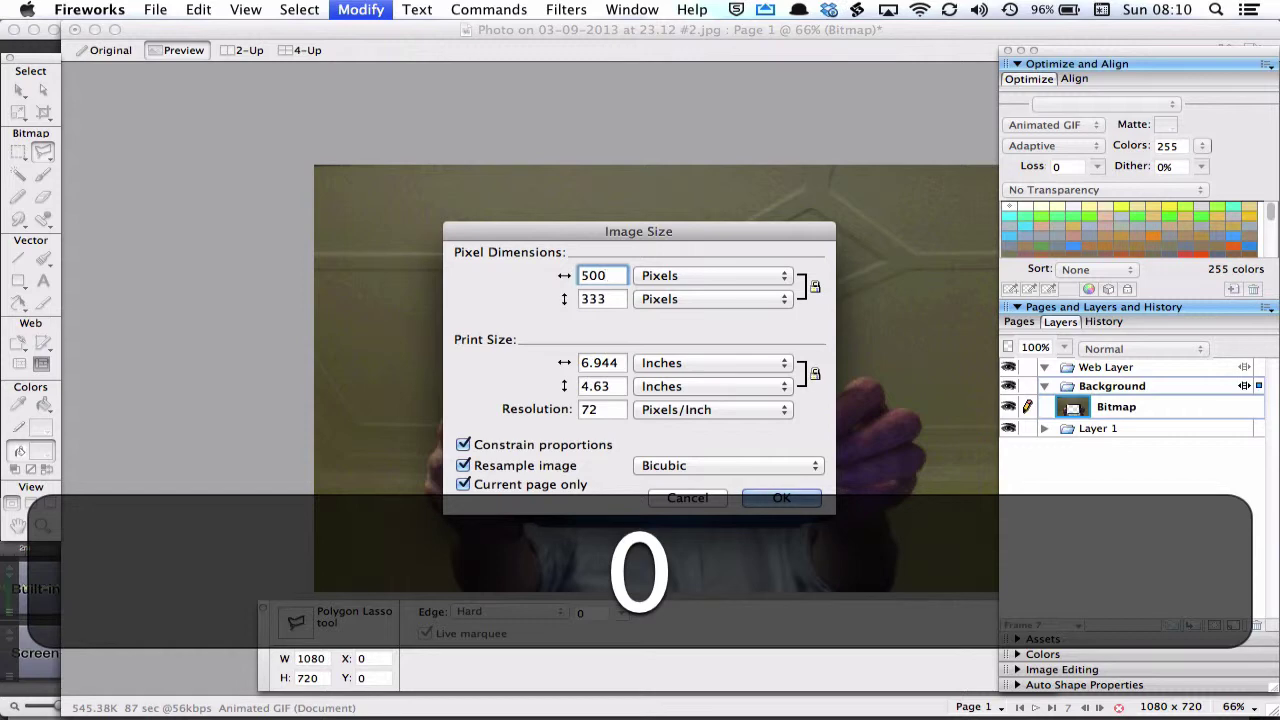
{"action": "left_click", "coordinate": [770, 497]}
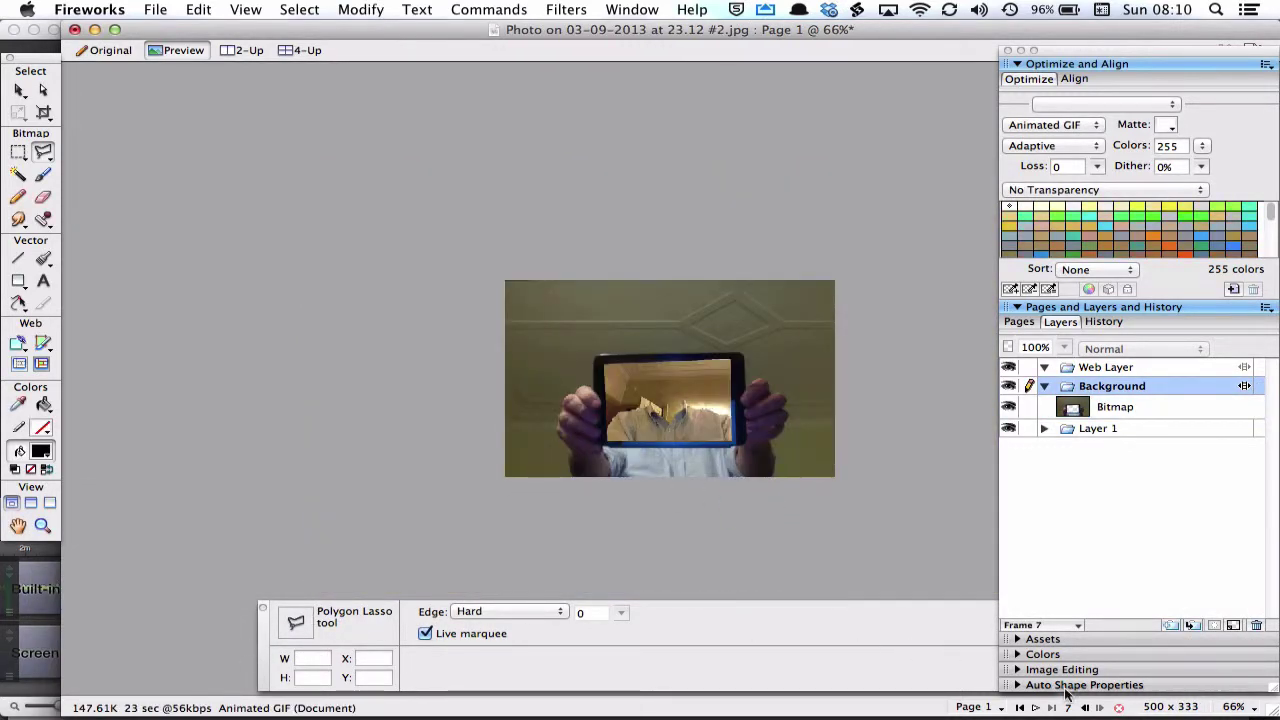
- Set the GIF's color palette to Exact and play the animation at 100% magnification
{"action": "left_click", "coordinate": [1231, 706]}
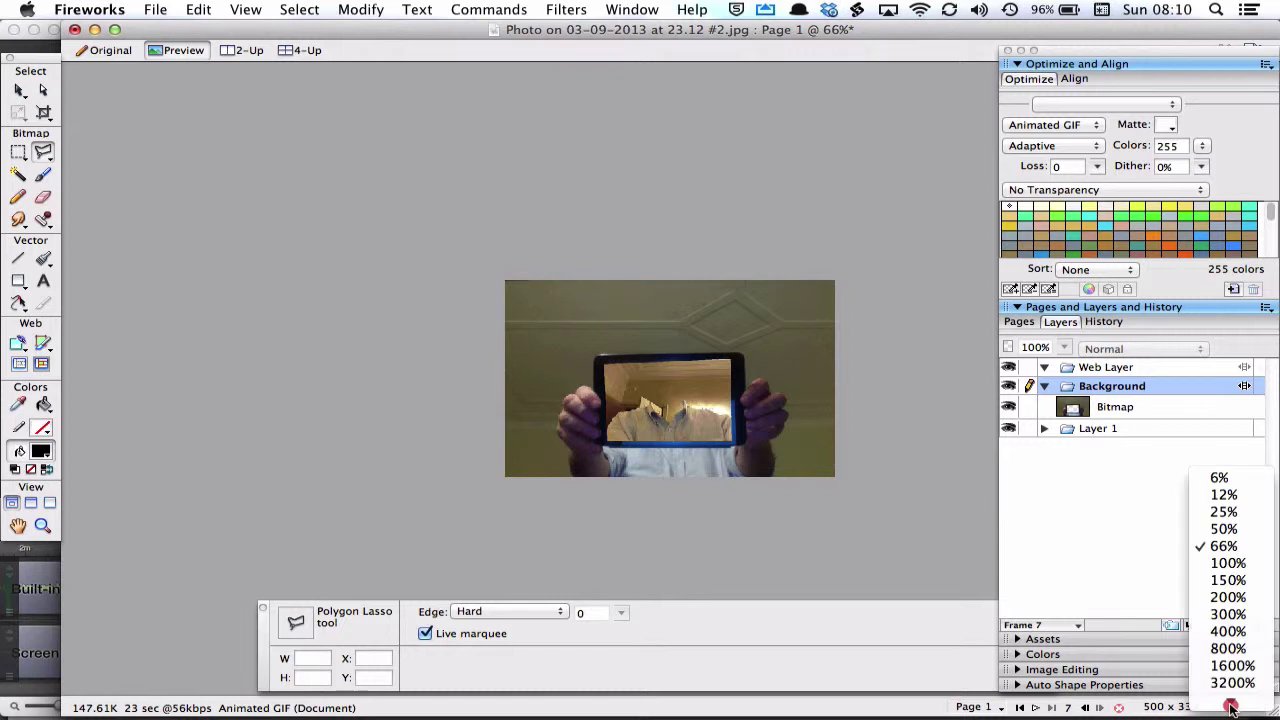
{"action": "left_click", "coordinate": [1216, 563]}
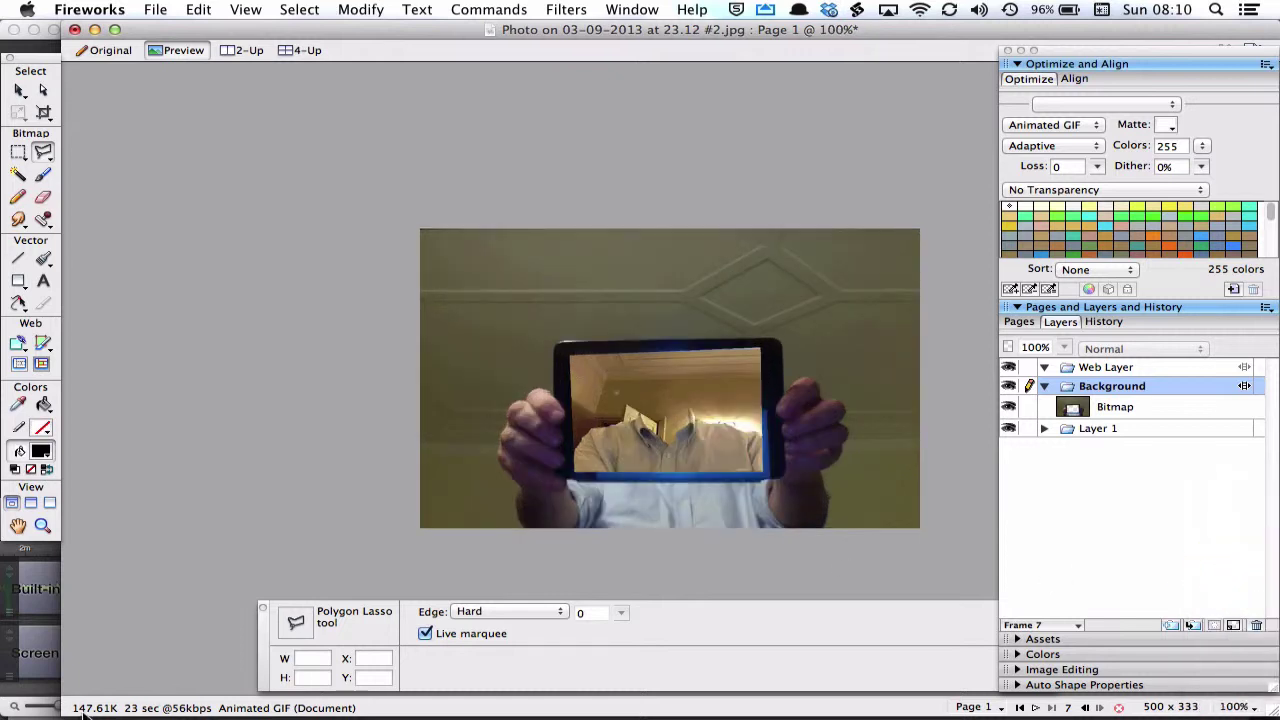
{"action": "left_click", "coordinate": [1046, 147]}
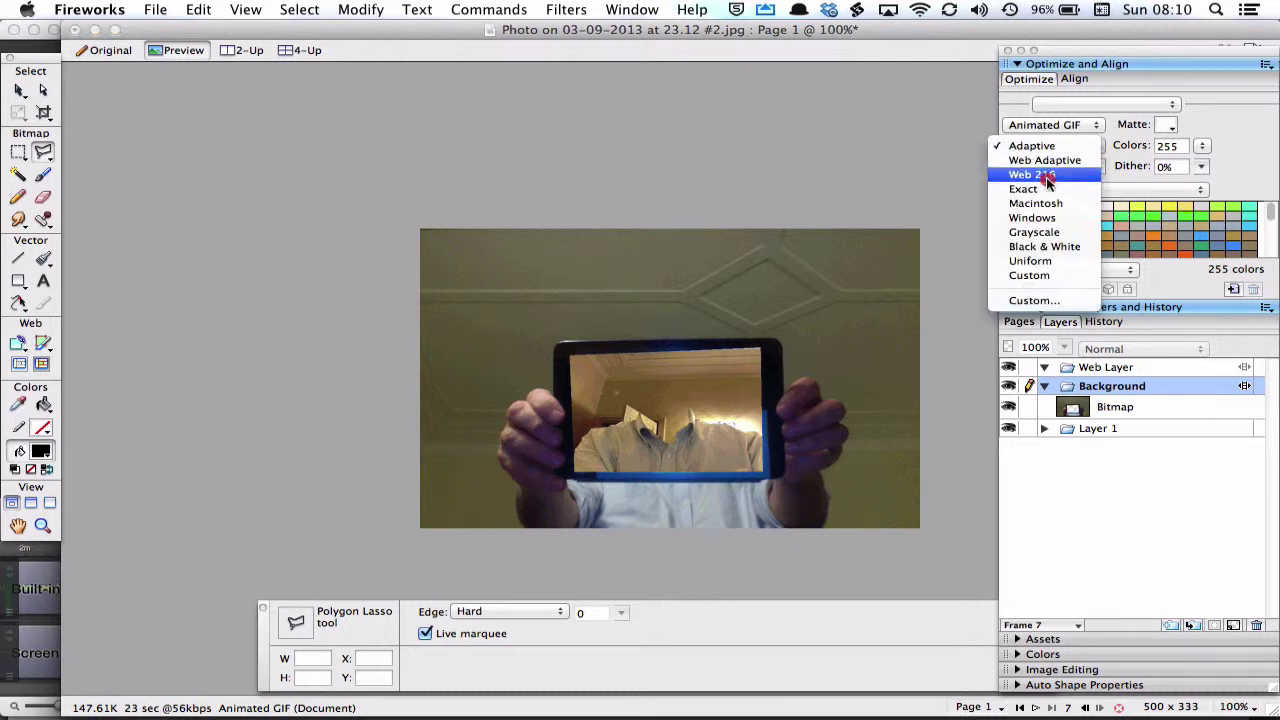
{"action": "left_click", "coordinate": [1047, 191]}
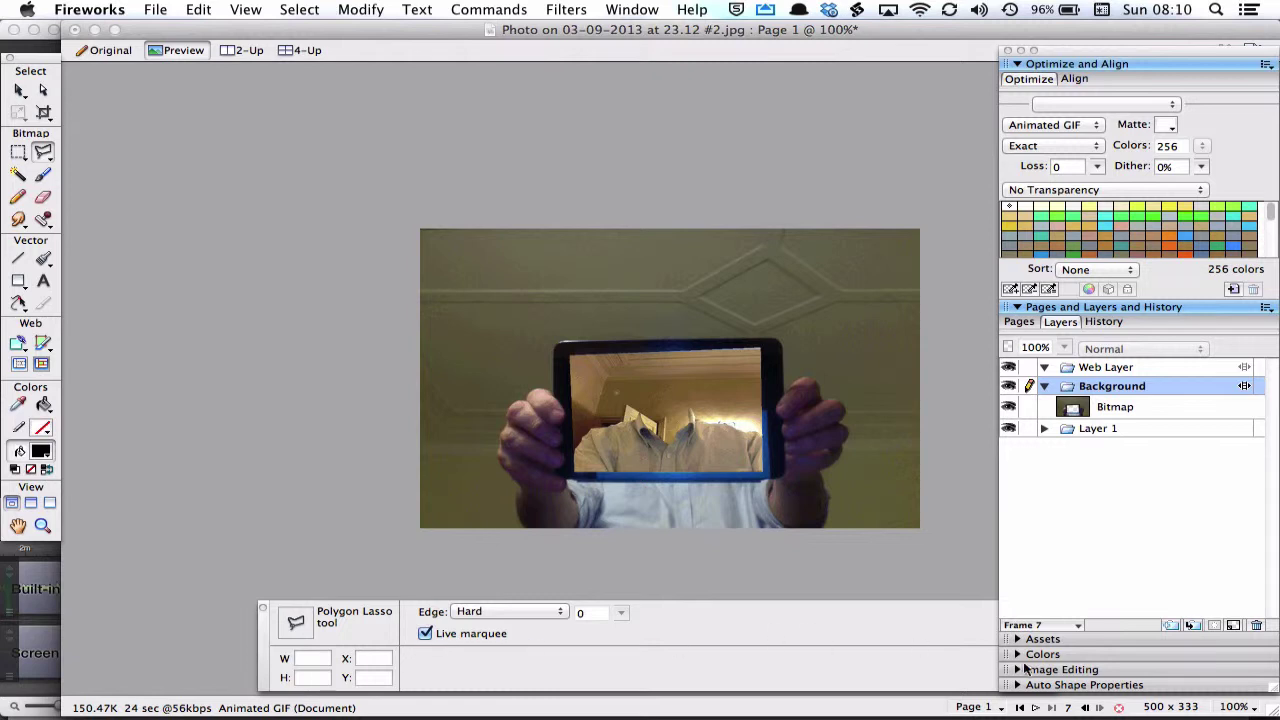
{"action": "left_click", "coordinate": [1035, 707]}
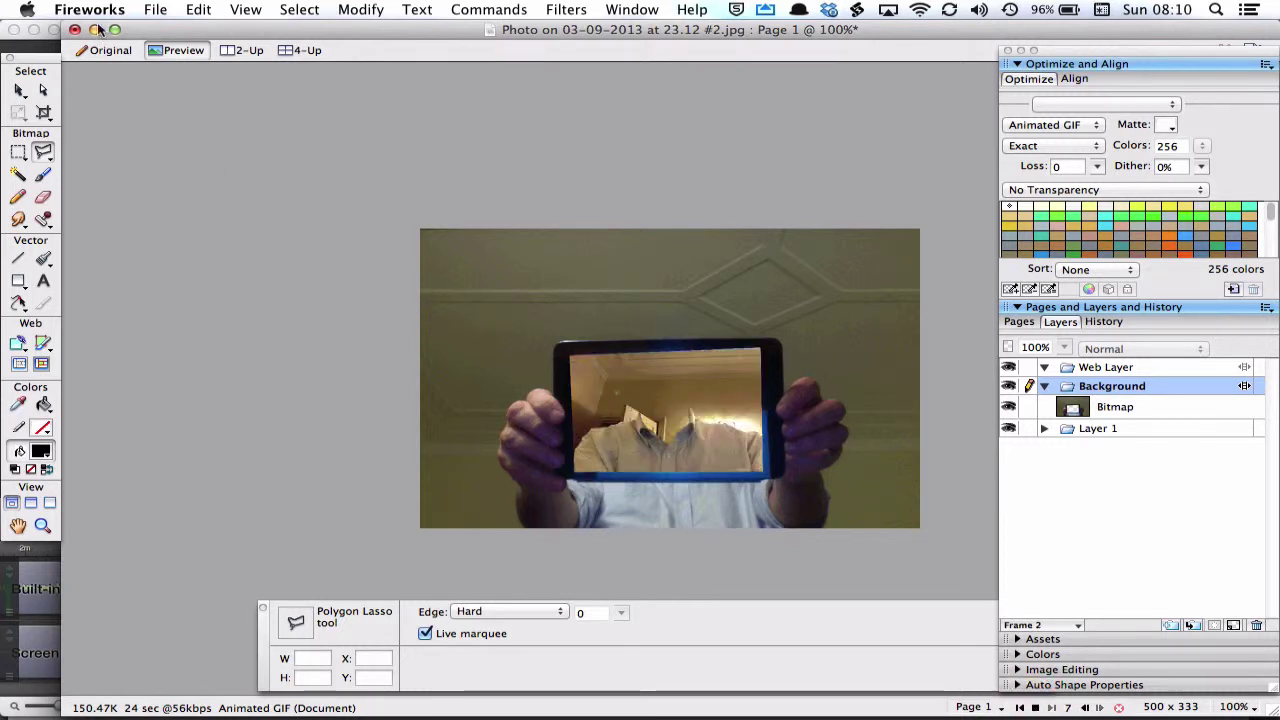
- Export the animation as images only to the Desktop under the name headless-ipad.gif
{"action": "left_click", "coordinate": [153, 8]}
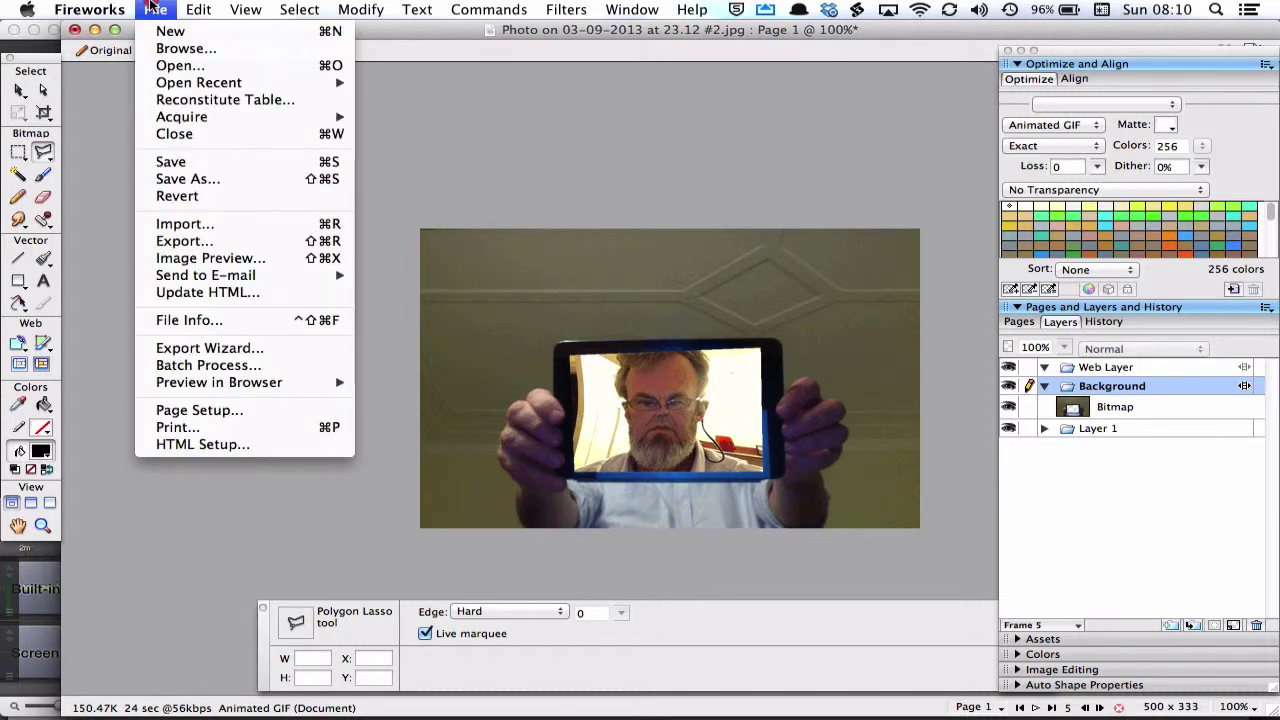
{"action": "left_click", "coordinate": [196, 242]}
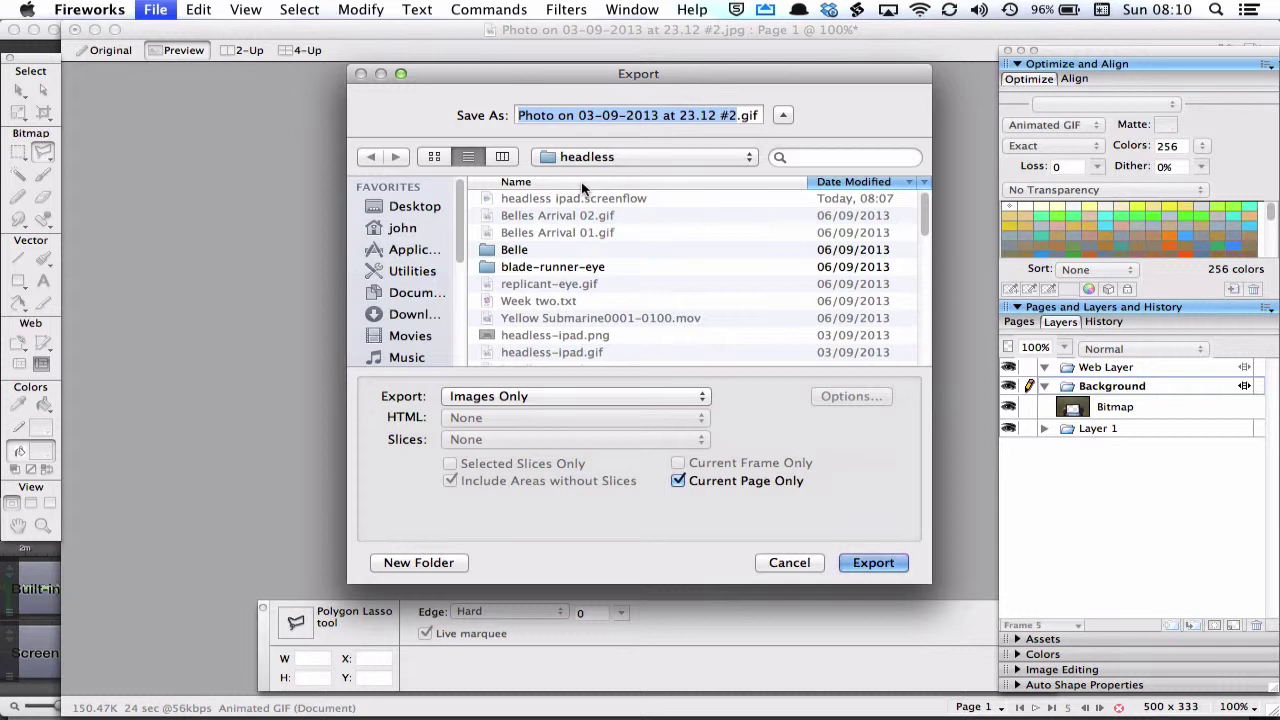
{"action": "type", "text": "hea"}
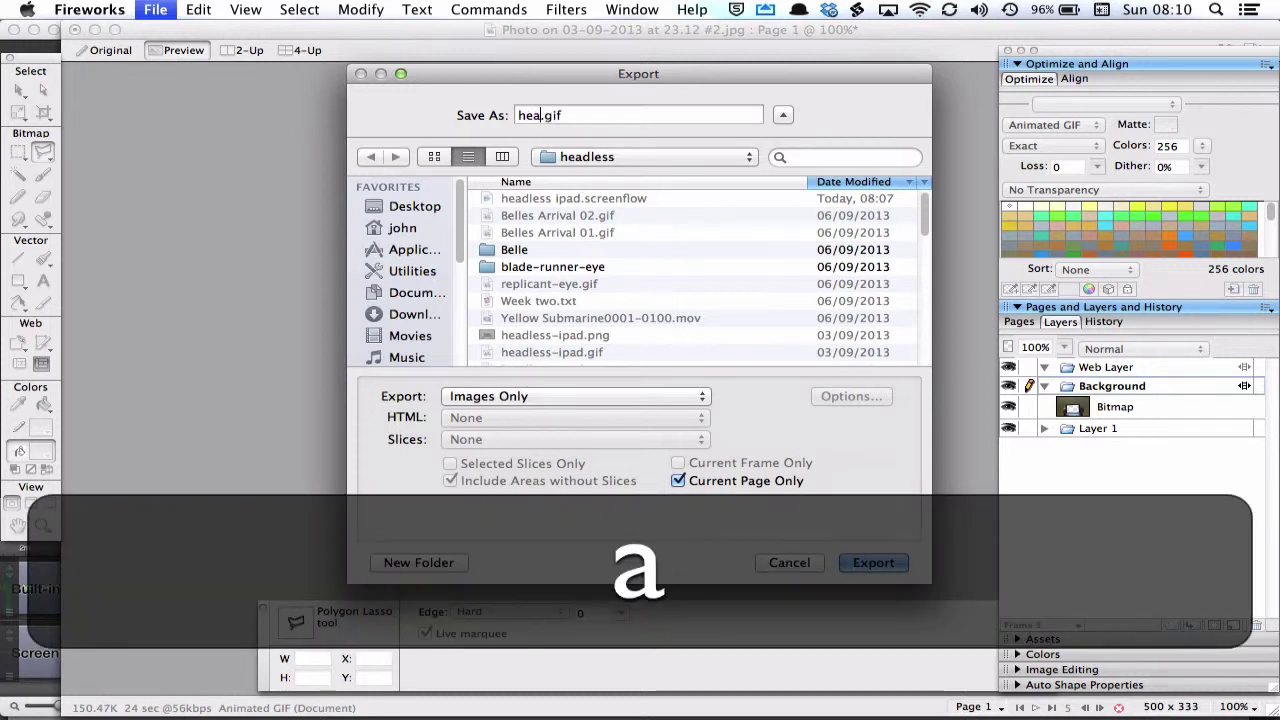
{"action": "type", "text": "dless"}
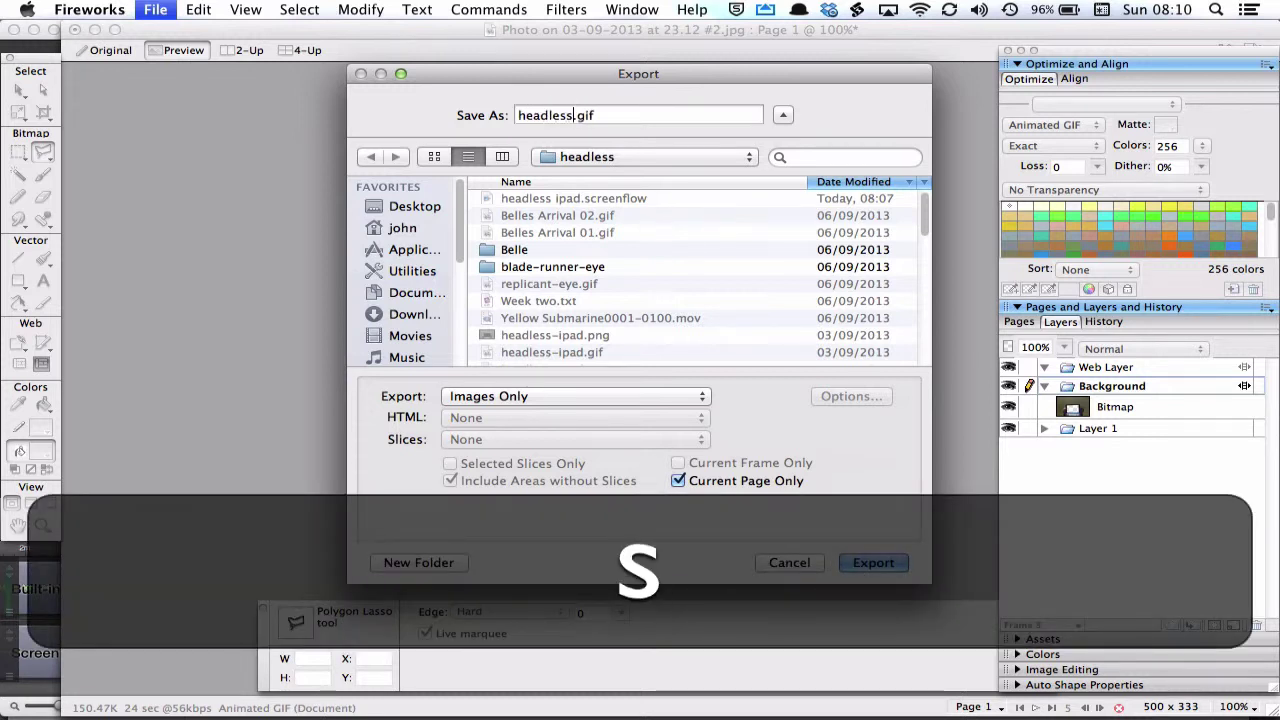
{"action": "type", "text": "-ipad"}
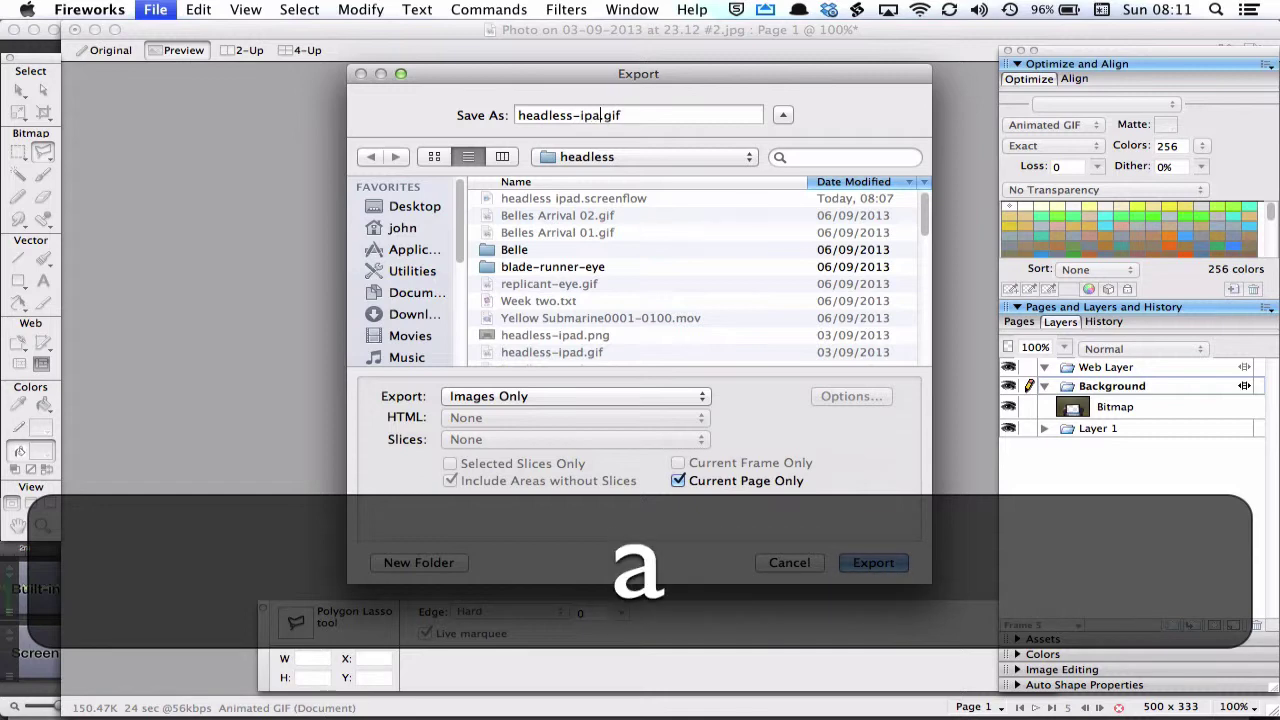
{"action": "left_click", "coordinate": [414, 205]}
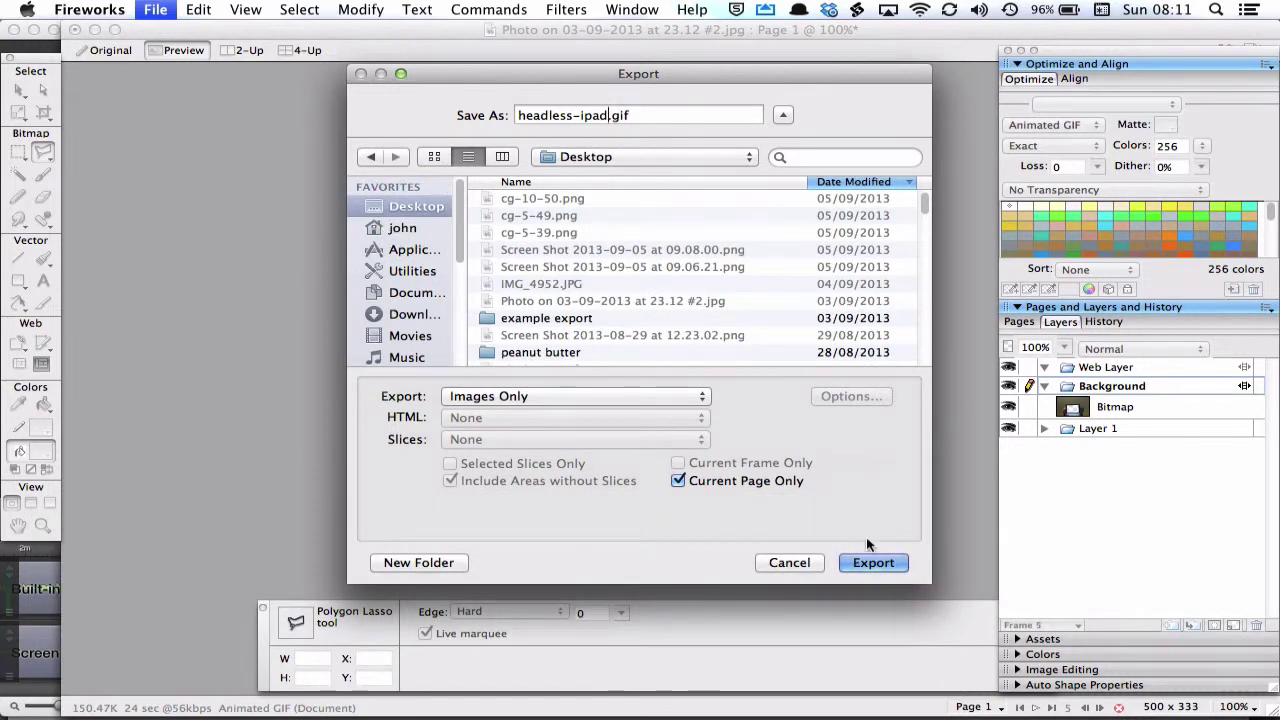
{"action": "left_click", "coordinate": [874, 564]}
- Save the editable document to the Desktop as a Fireworks PNG named headless-ipad.png
{"action": "left_click", "coordinate": [156, 9]}
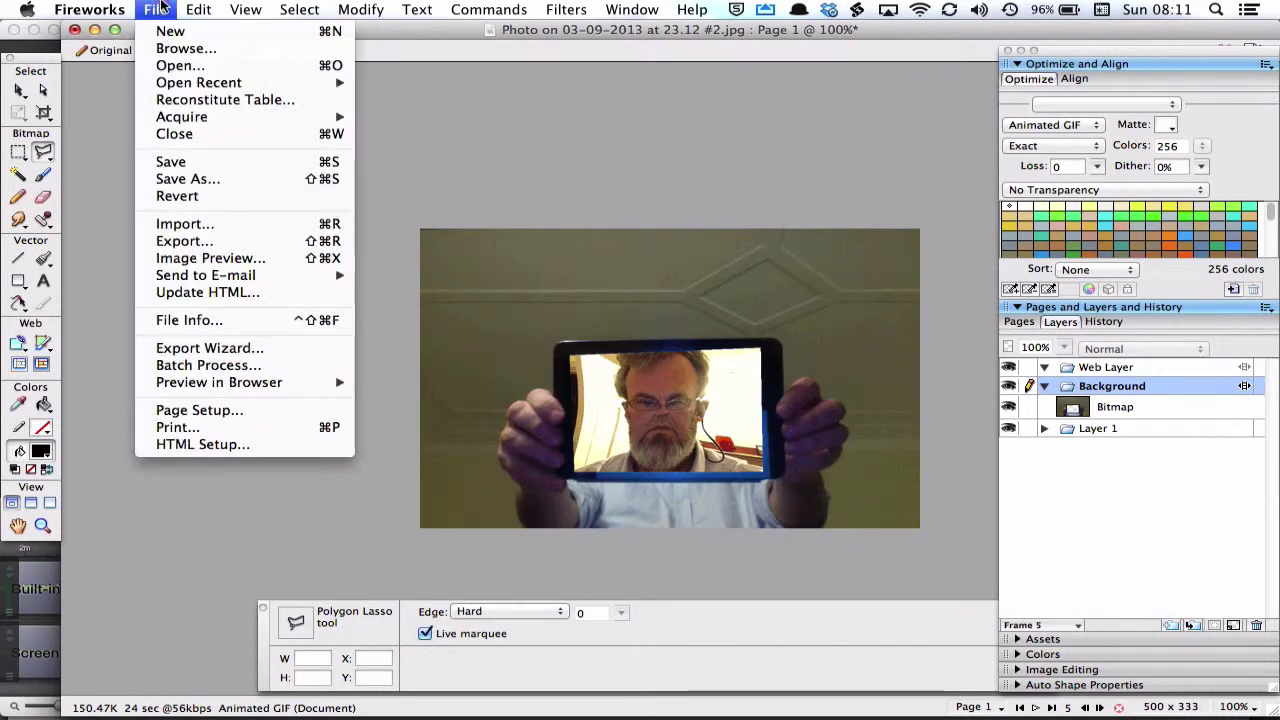
{"action": "left_click", "coordinate": [189, 163]}
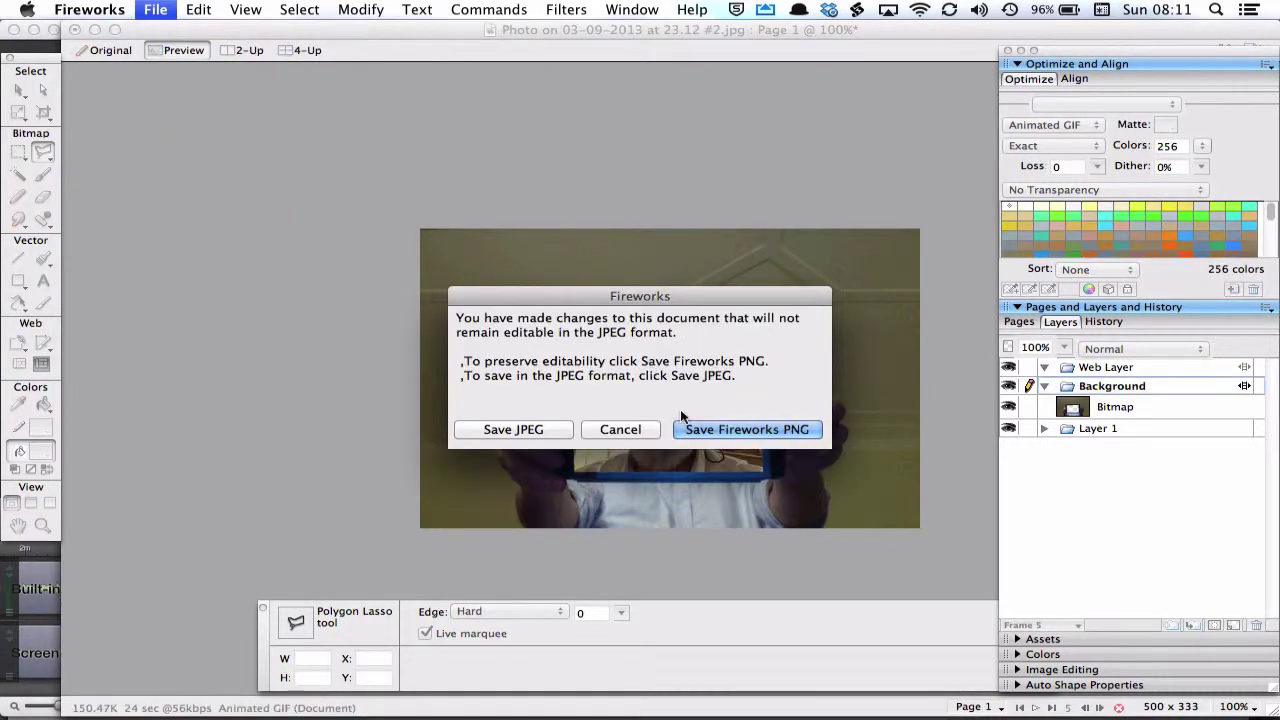
{"action": "left_click", "coordinate": [718, 427]}
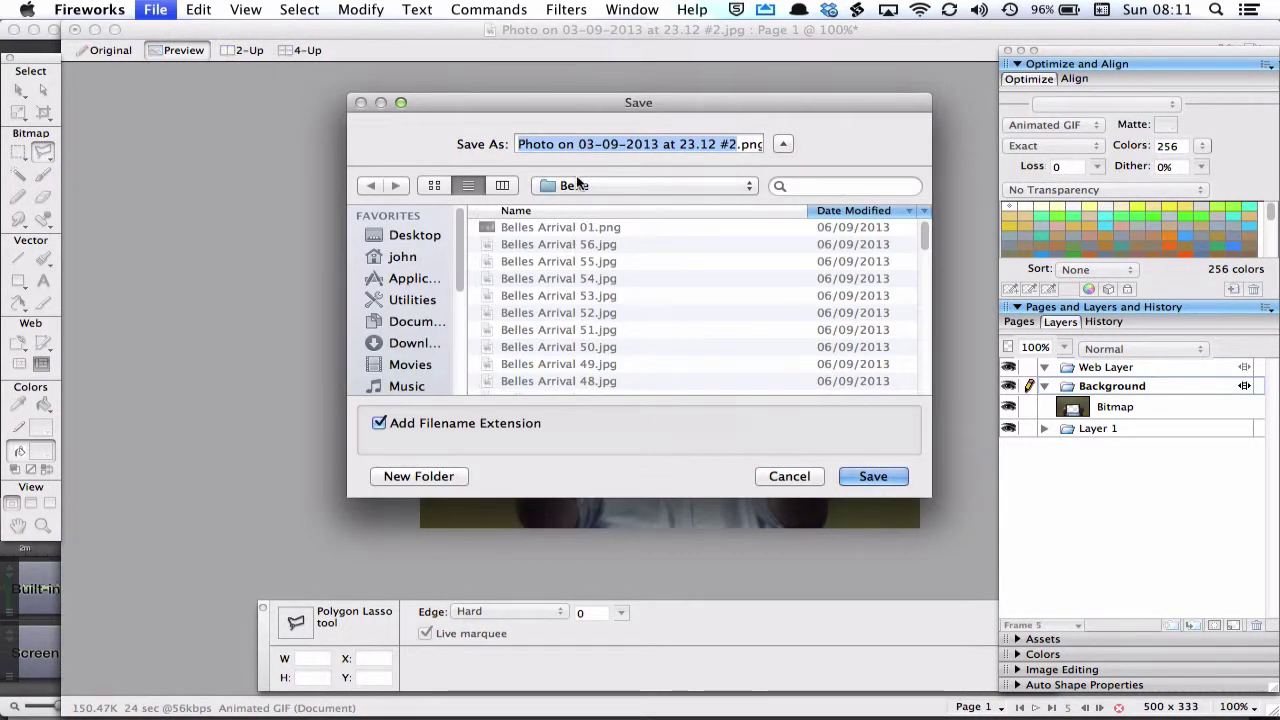
{"action": "left_click", "coordinate": [423, 235]}
{"action": "type", "text": "h"}
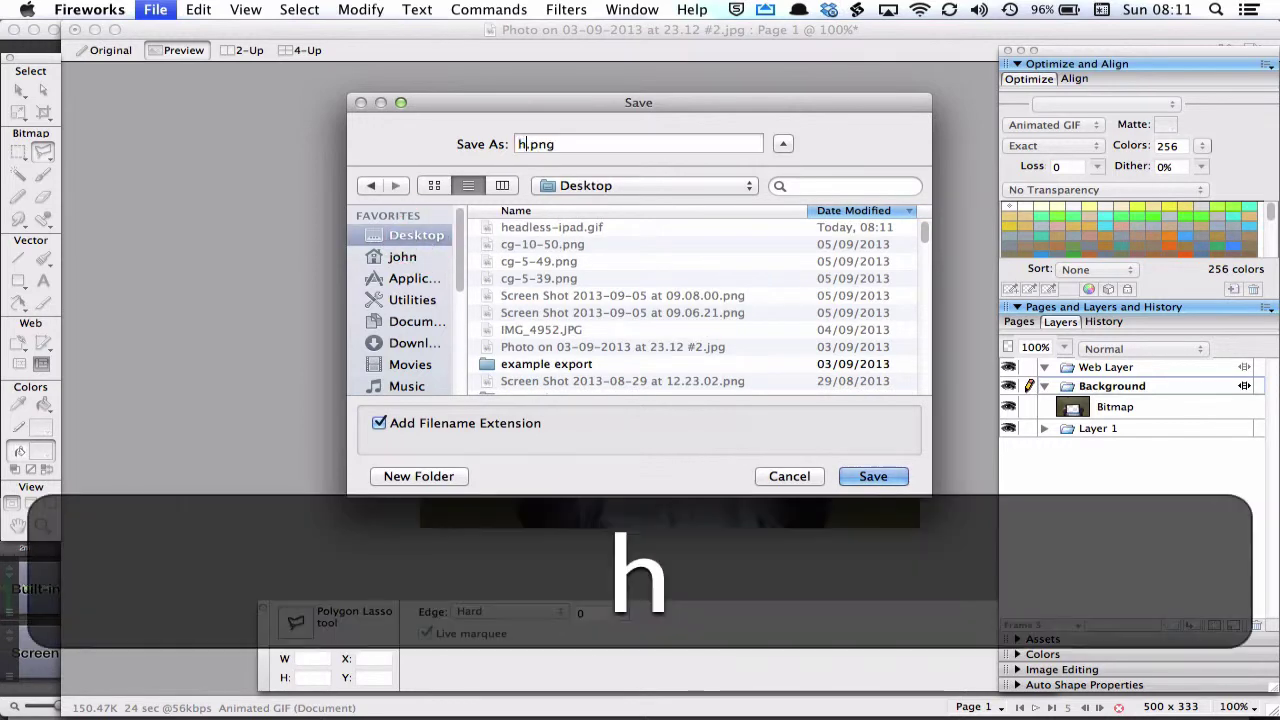
{"action": "type", "text": "eadles"}
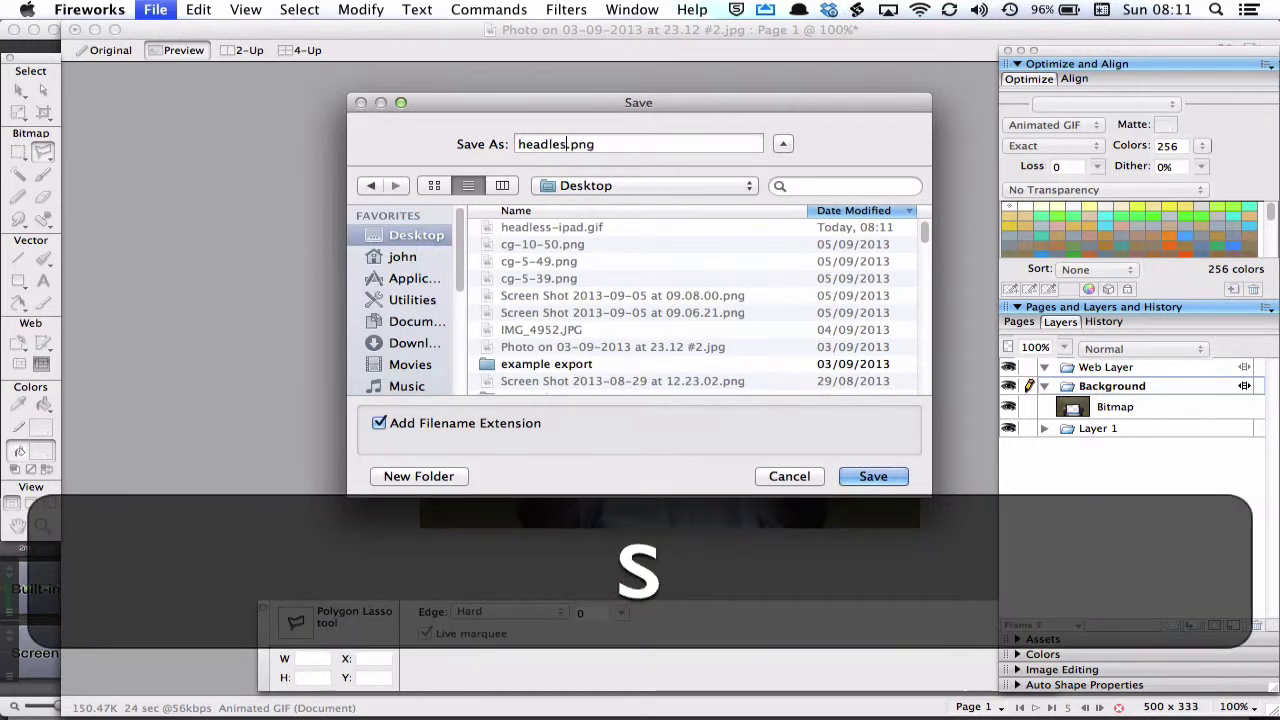
{"action": "type", "text": "s-"}
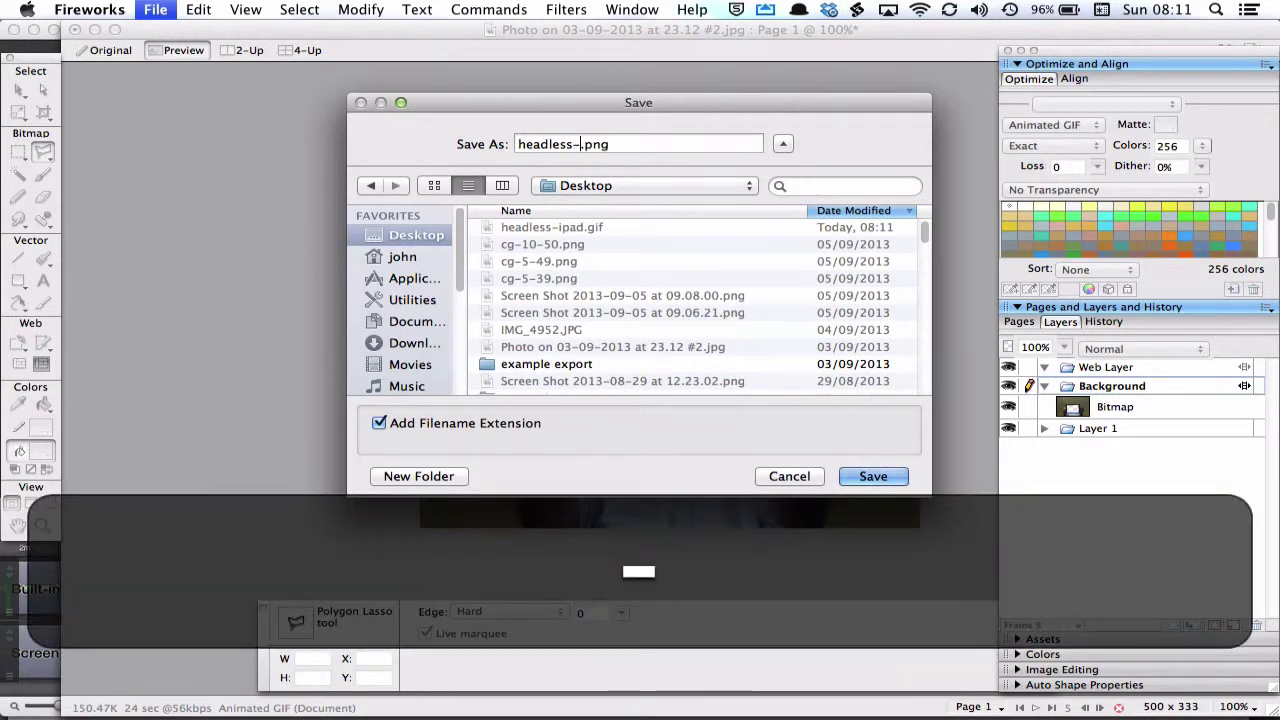
{"action": "type", "text": "ipad"}
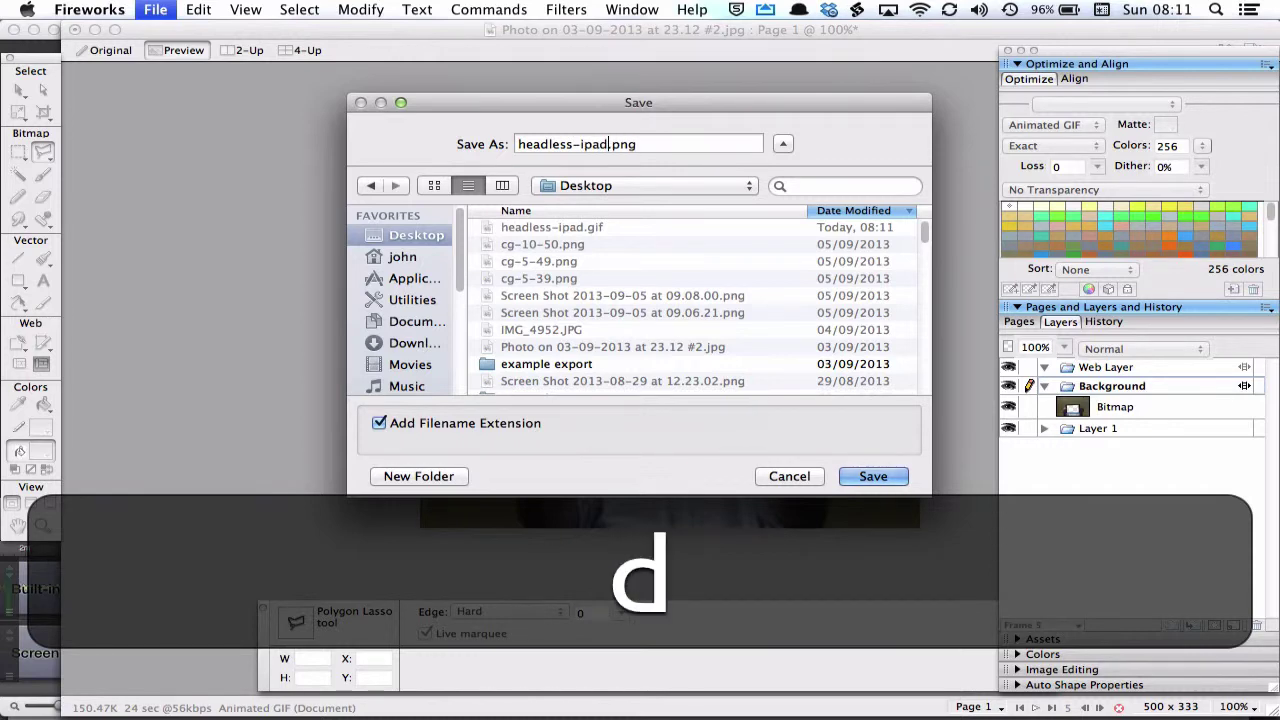
{"action": "key", "text": "Return"}
- Switch to Finder and preview the exported headless-ipad.gif in the Desktop folder with Quick Look
{"action": "key", "text": "super+Tab"}
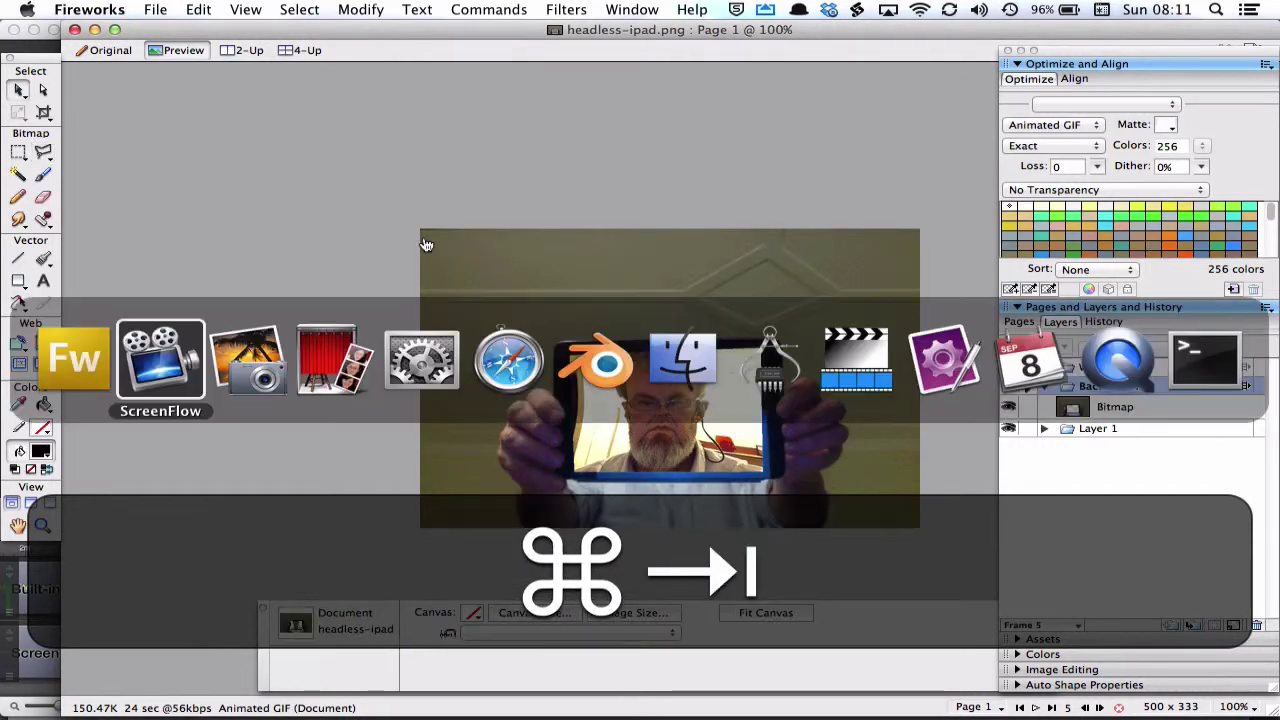
{"action": "key", "text": "super+Tab"}
{"action": "key", "text": "super+Tab"}
{"action": "key", "text": "super+Tab"}
{"action": "key", "text": "super+Tab"}
{"action": "key", "text": "super+Tab"}
{"action": "key", "text": "super+Tab"}
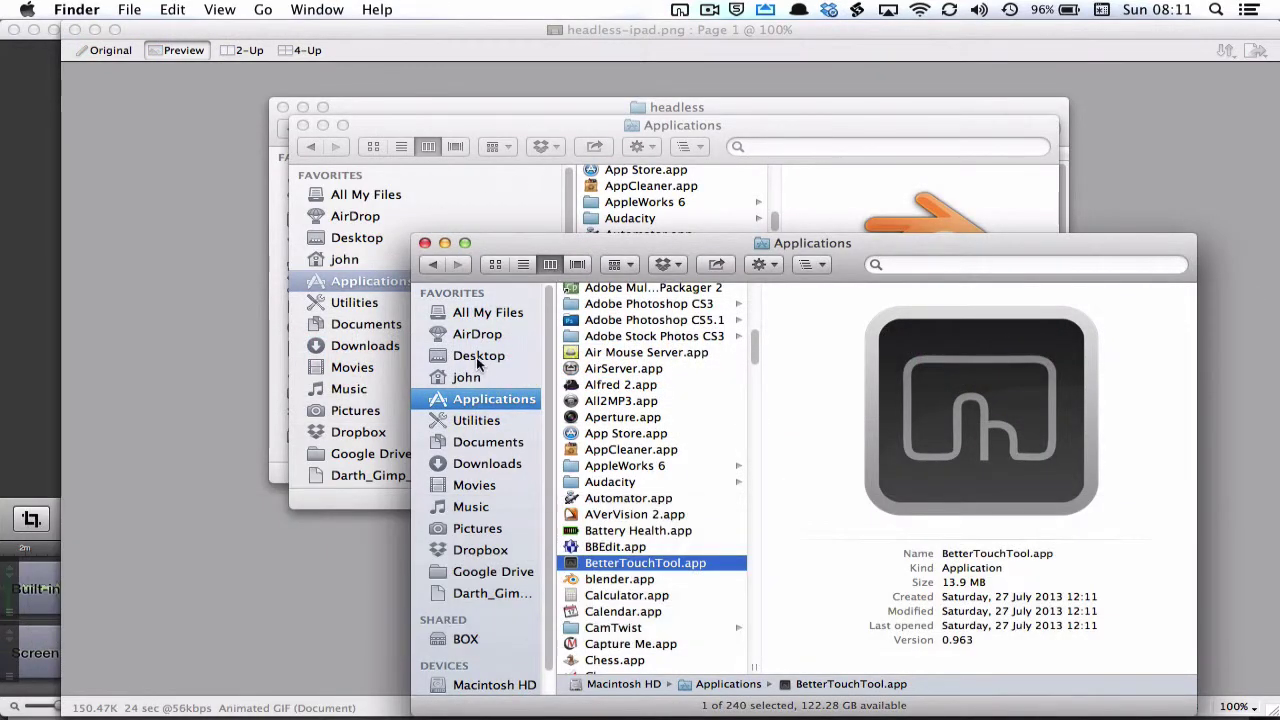
{"action": "left_click", "coordinate": [476, 357]}
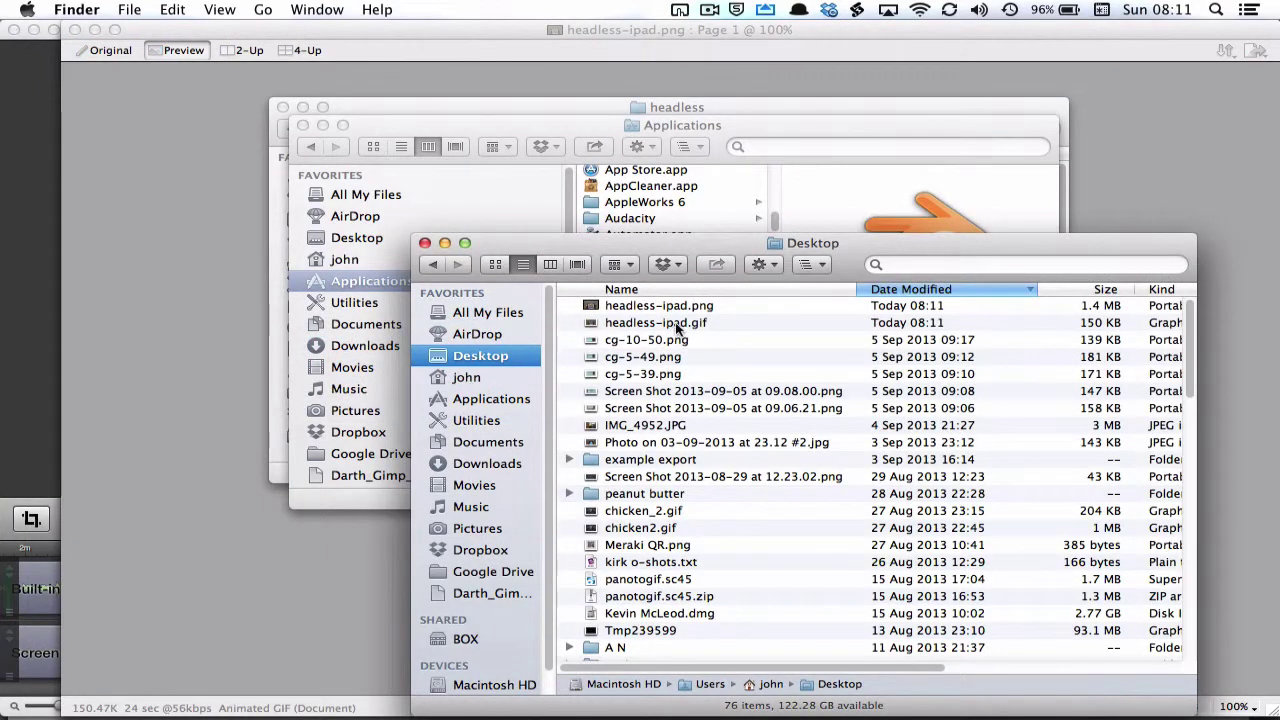
{"action": "left_click", "coordinate": [665, 325]}
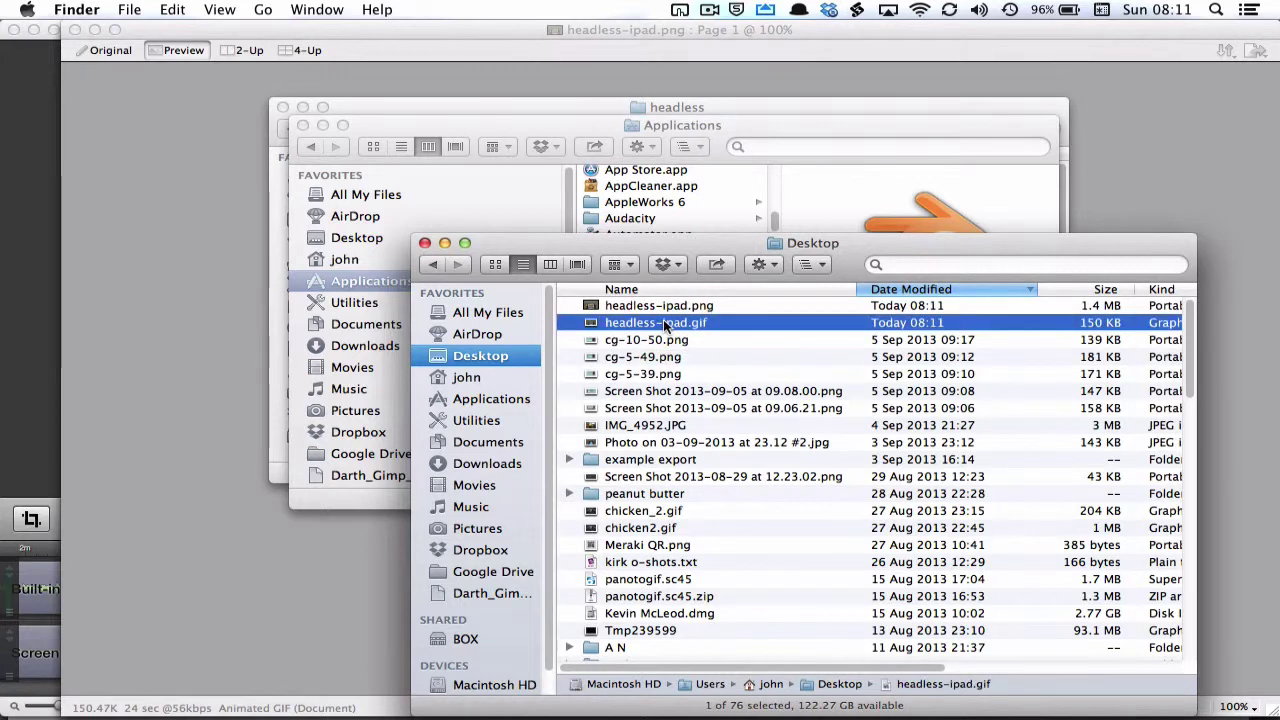
{"action": "key", "text": "space"}
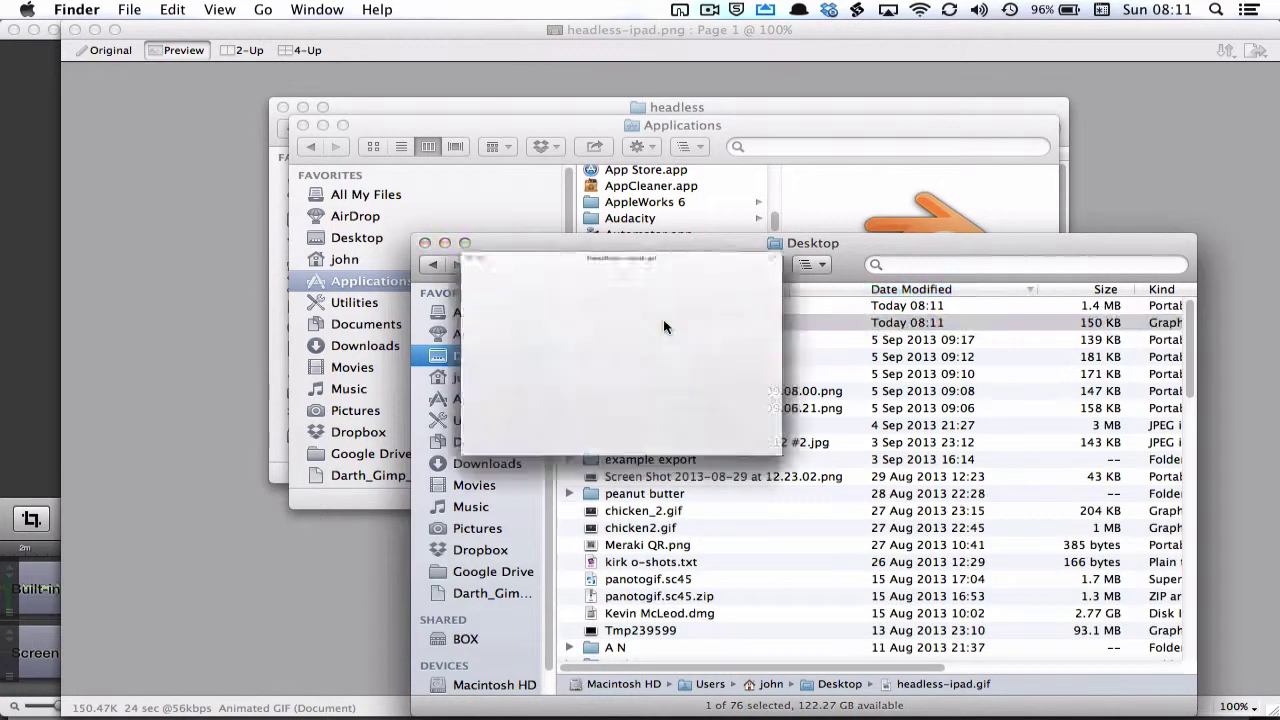